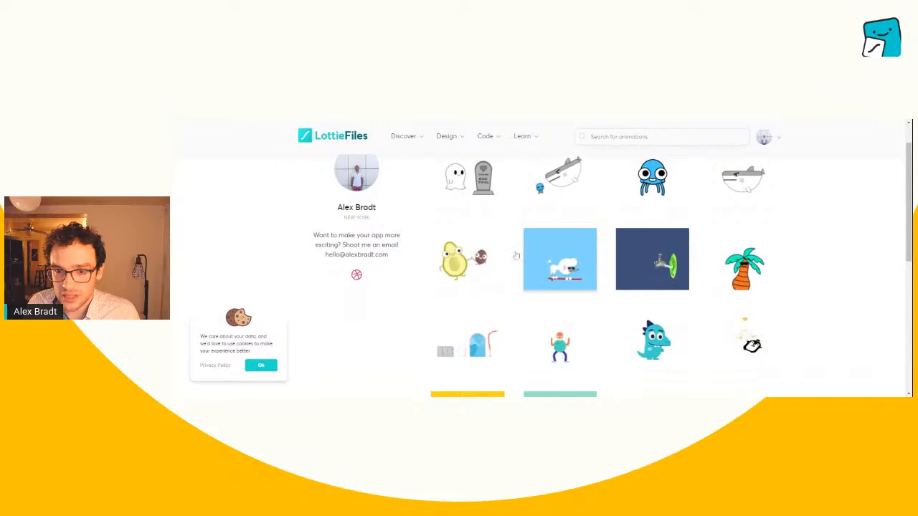
- Preview the Unlikey Friends shark and jellyfish animation, pausing it and scrubbing through its frames before closing the preview
click(568, 188)
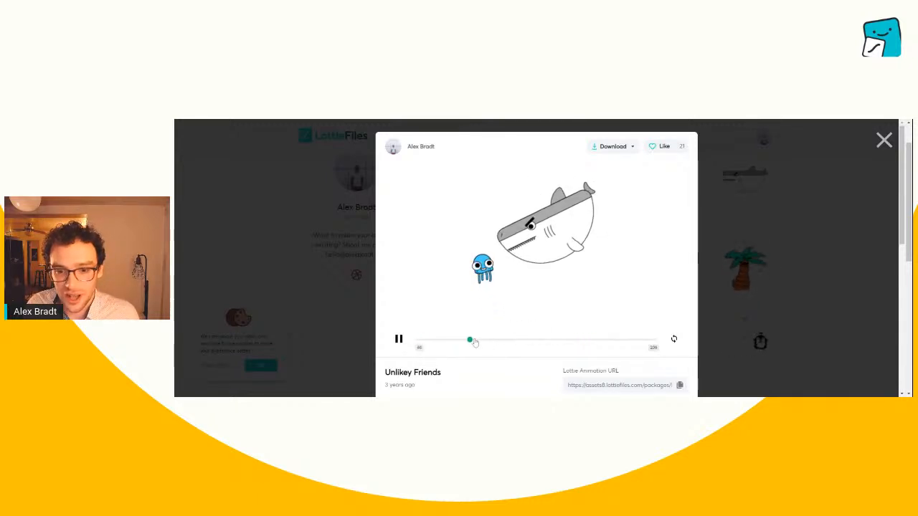
drag(474, 343, 409, 351)
click(400, 341)
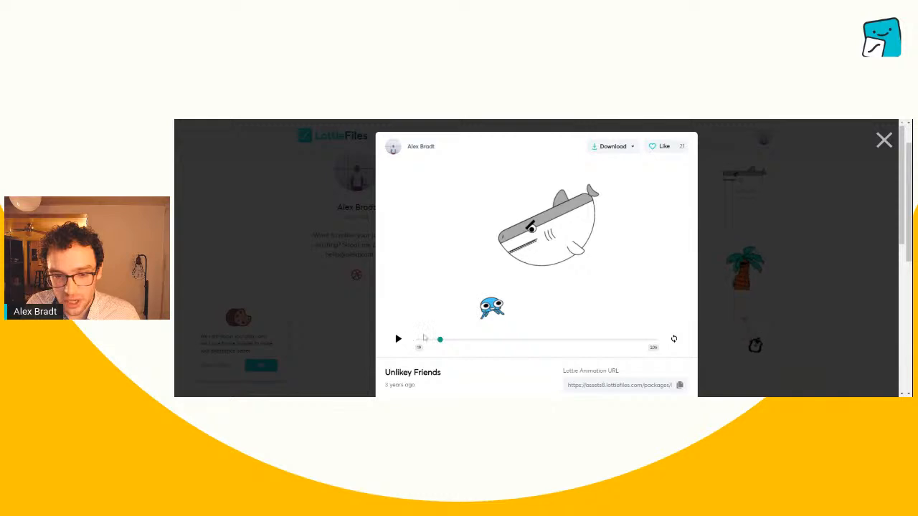
drag(434, 343, 589, 341)
click(839, 315)
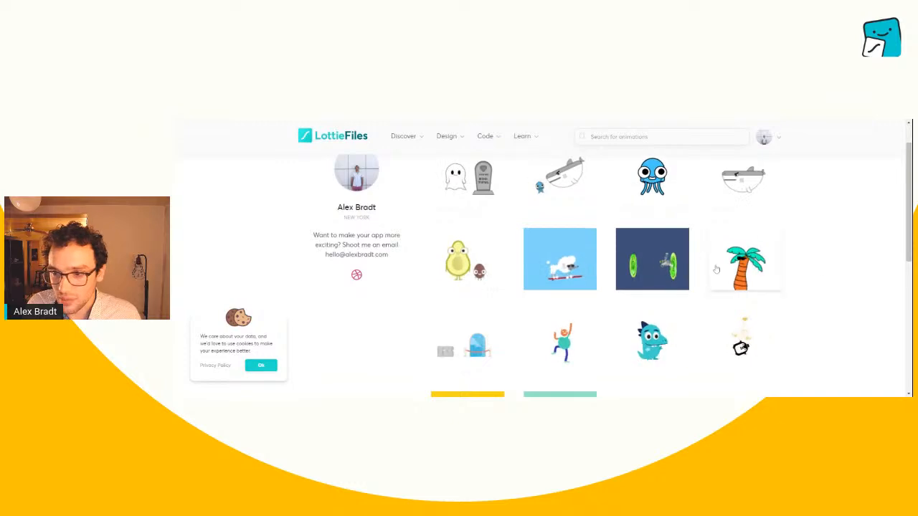
- Preview the Palm Dude and Dino Dance animations one after the other, toggling playback of Dino Dance before closing it
click(747, 263)
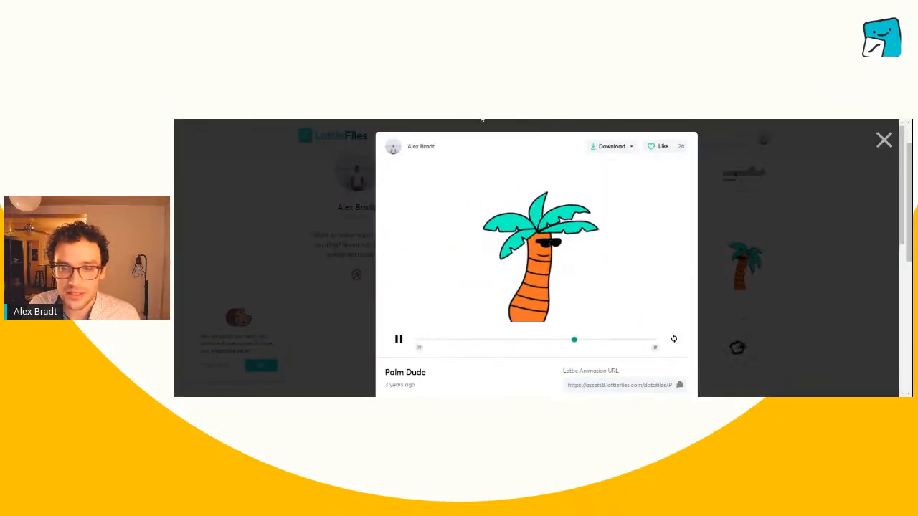
click(829, 287)
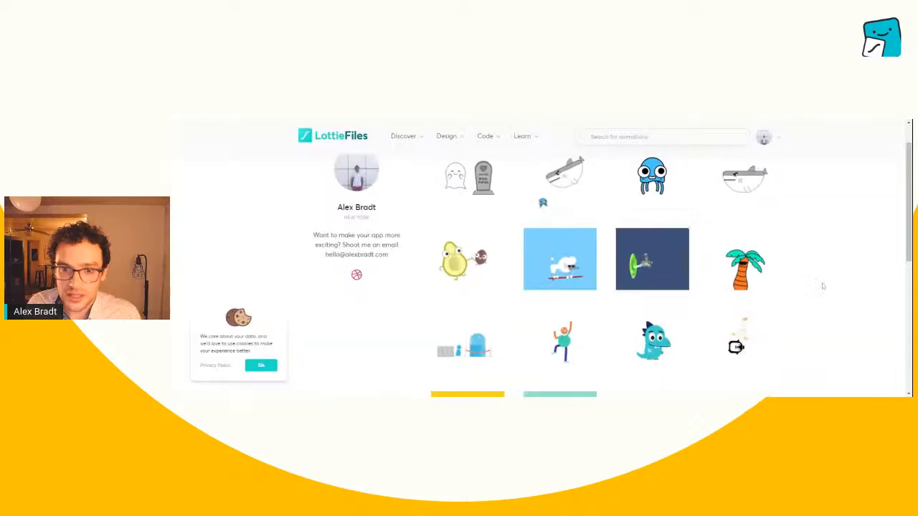
scroll(755, 287, down, 2)
scroll(672, 343, up, 2)
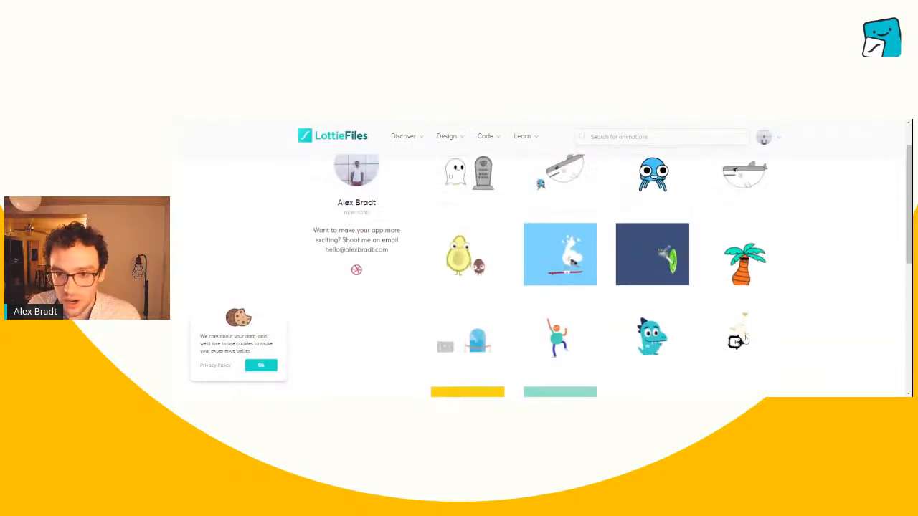
click(672, 342)
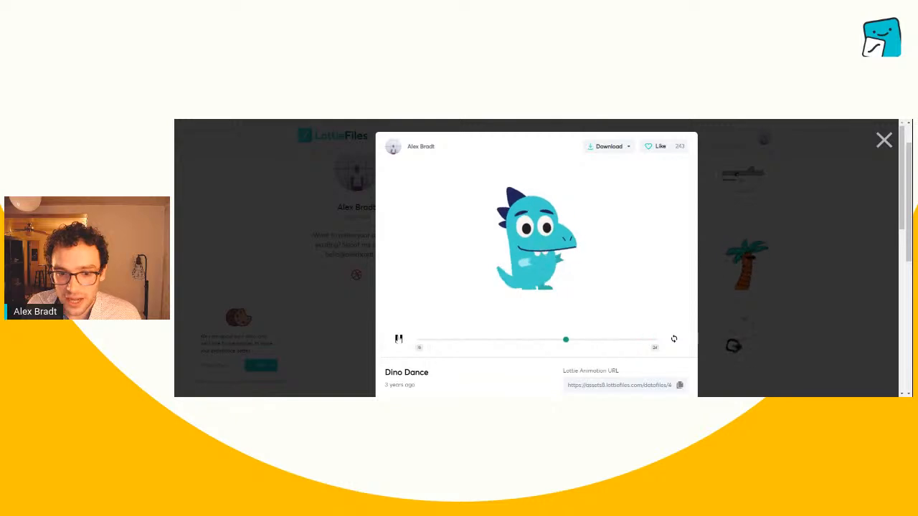
click(399, 340)
click(803, 294)
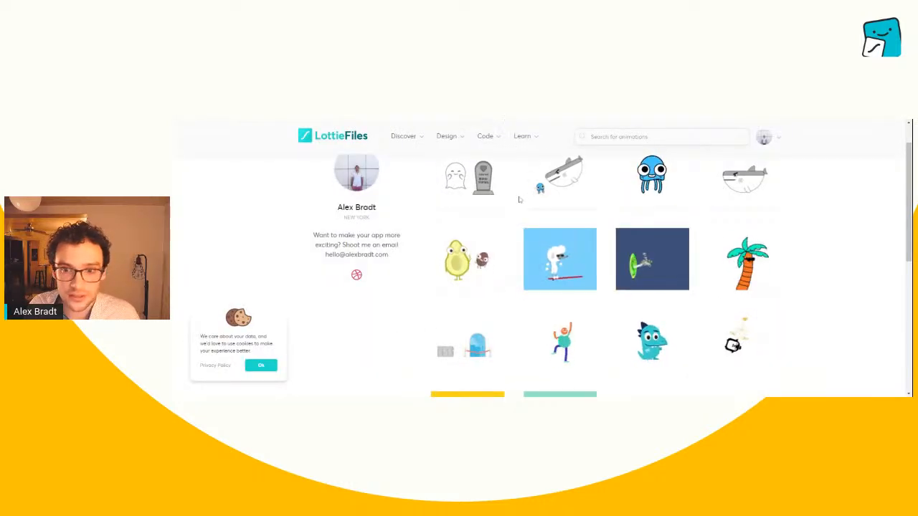
- Look through the rest of the public animations on the LottieFiles profile page
scroll(430, 195, up, 1)
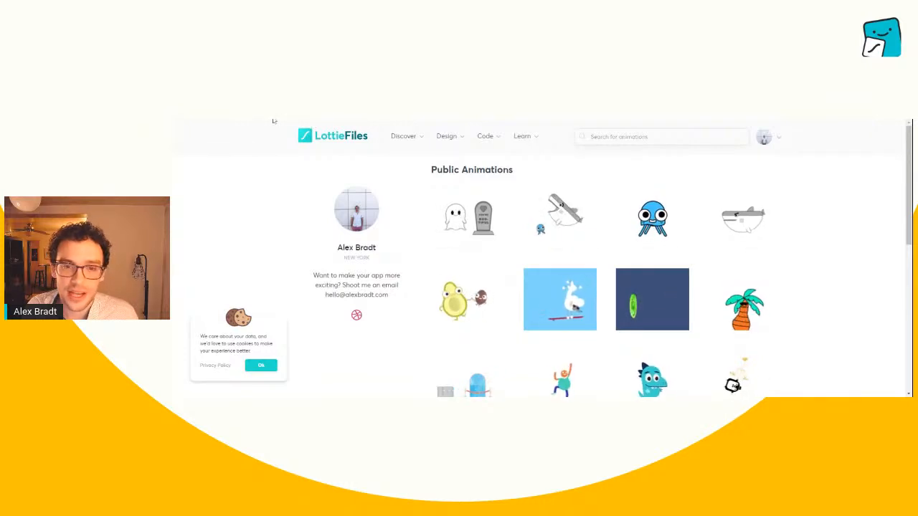
scroll(832, 236, down, 1)
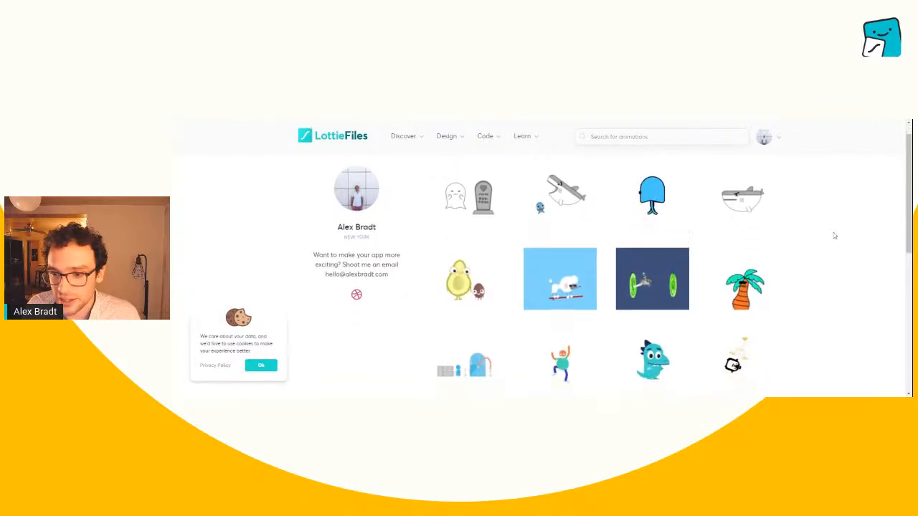
scroll(824, 269, down, 1)
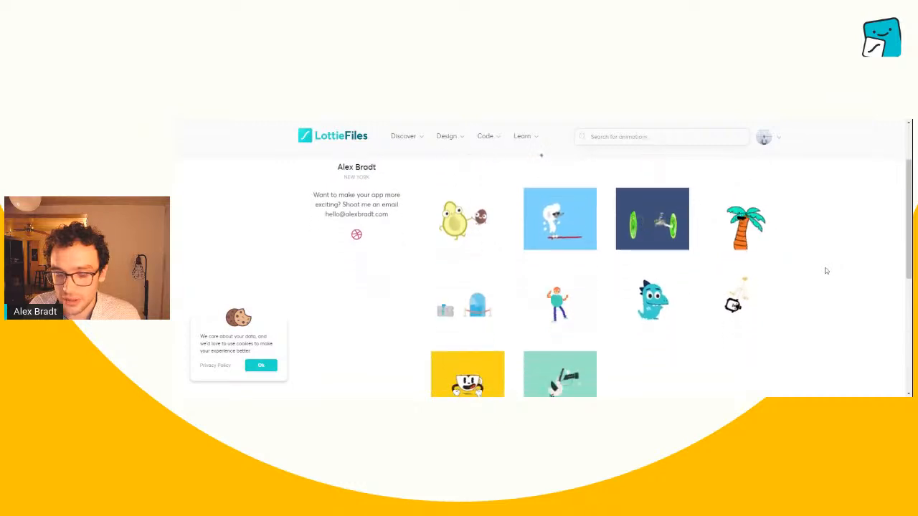
scroll(827, 269, down, 1)
scroll(826, 267, up, 3)
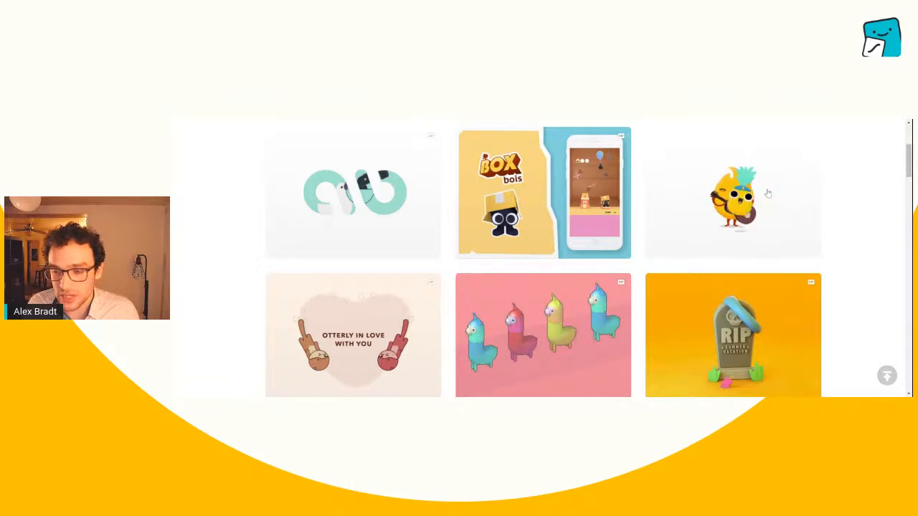
- Browse the animated shots in the artist's portfolio gallery and view the Oh Deer - Mixed.Parts shot in detail
scroll(768, 200, up, 1)
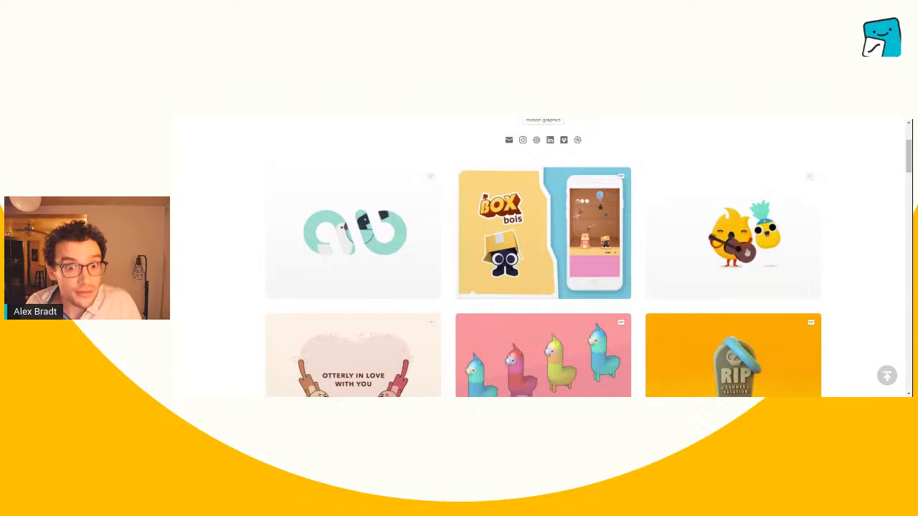
scroll(599, 202, down, 5)
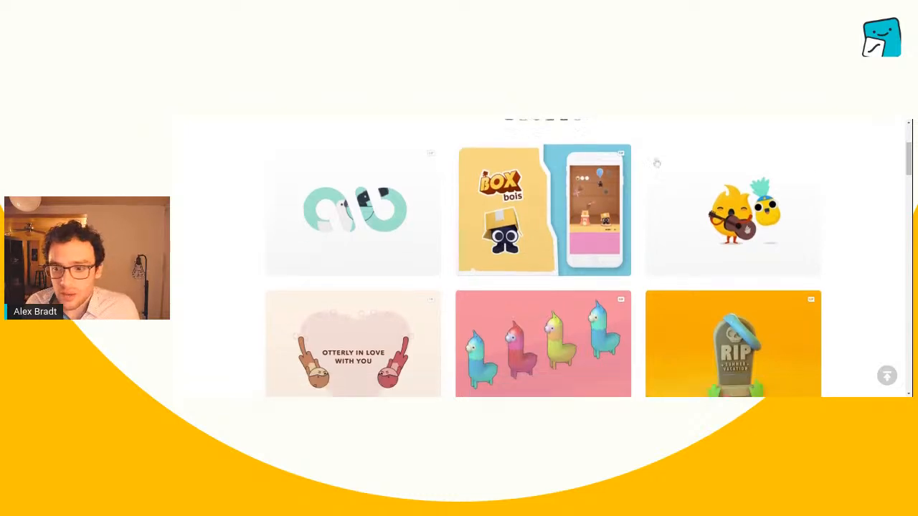
scroll(599, 203, up, 1)
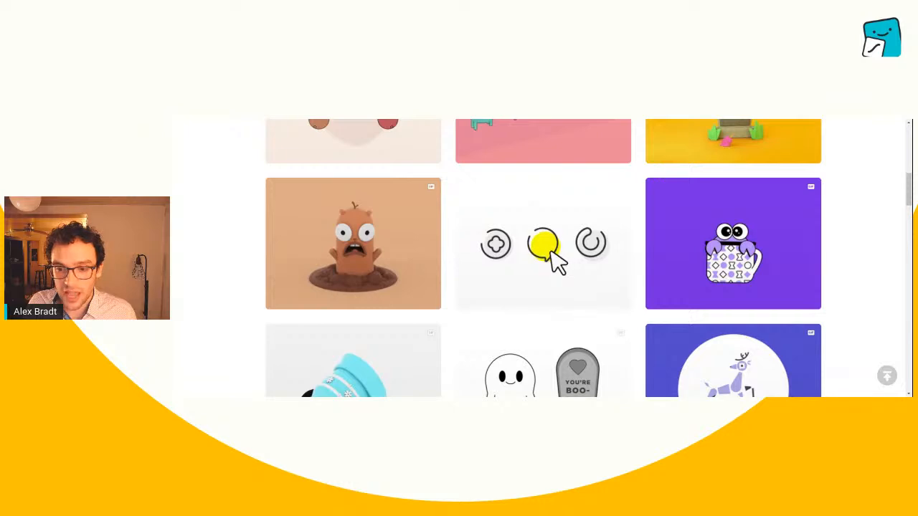
scroll(592, 220, down, 2)
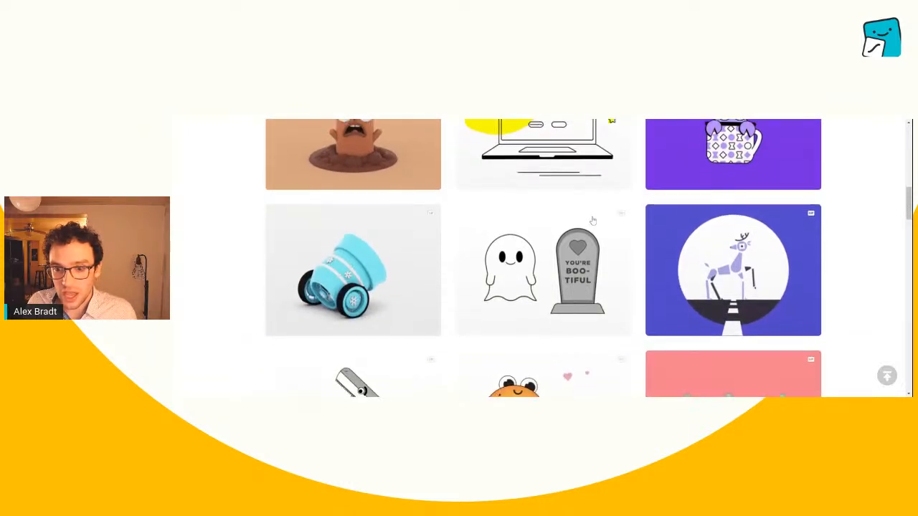
click(712, 244)
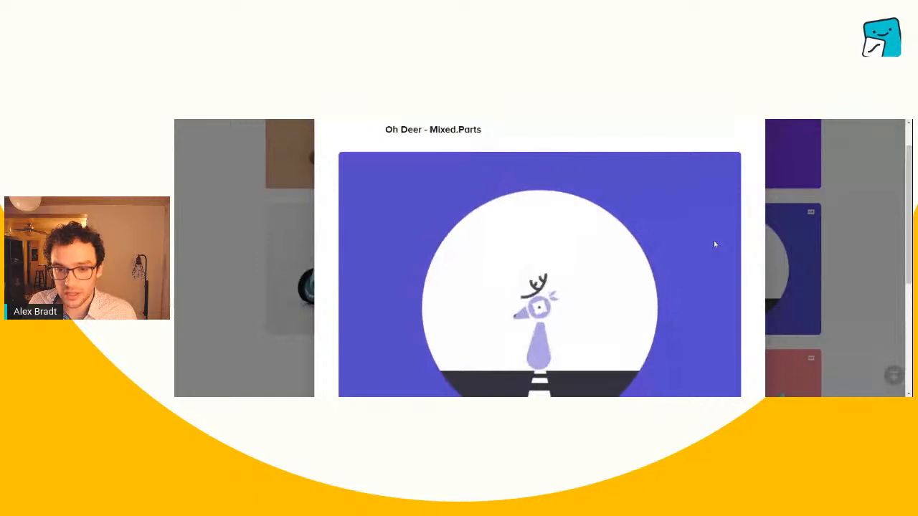
scroll(714, 244, down, 1)
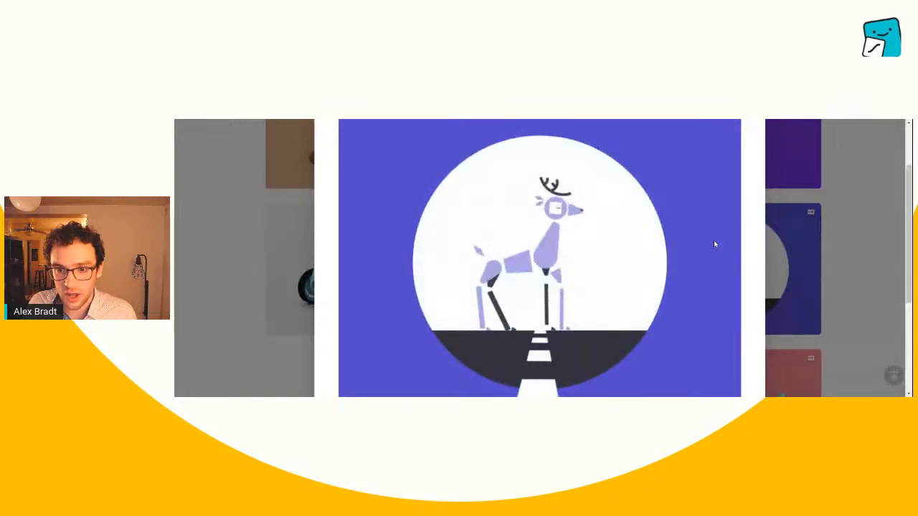
click(844, 266)
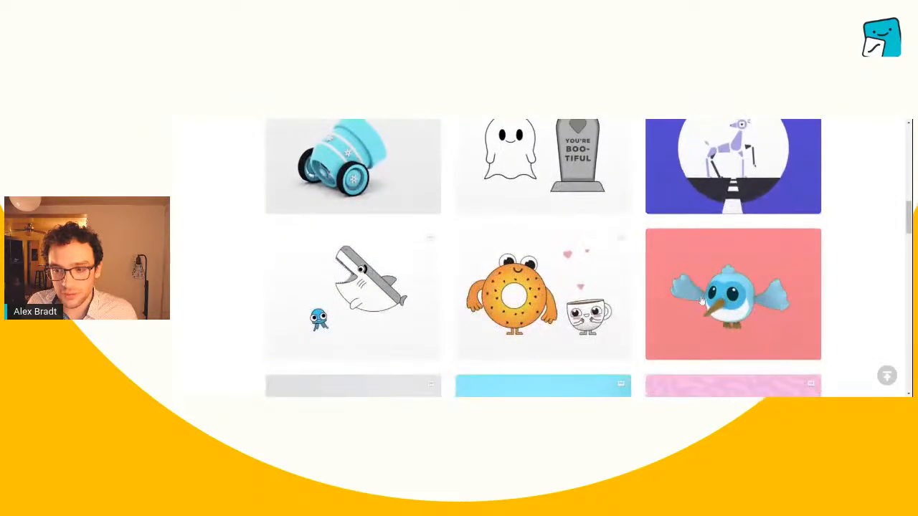
scroll(390, 277, down, 3)
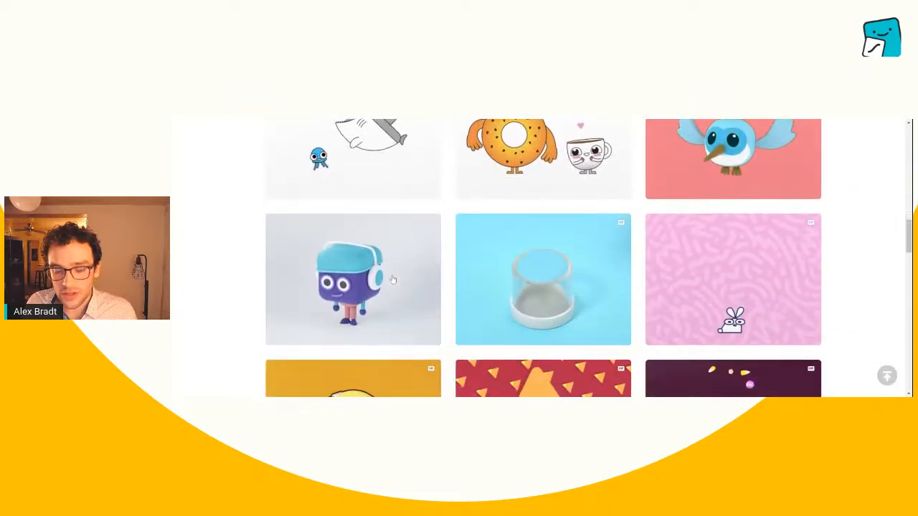
scroll(393, 278, down, 2)
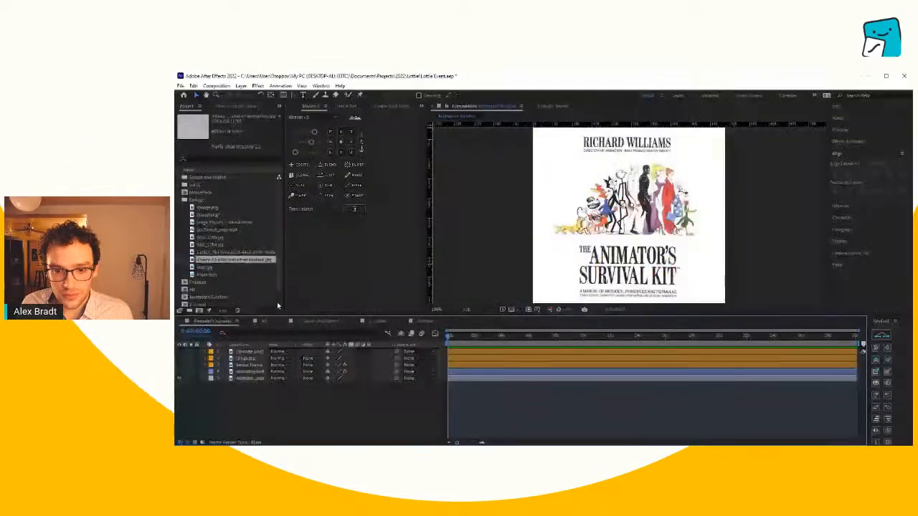
- In After Effects, enlarge the composition viewer by shrinking the timeline and narrowing the neighbouring panel area
drag(468, 317, 470, 364)
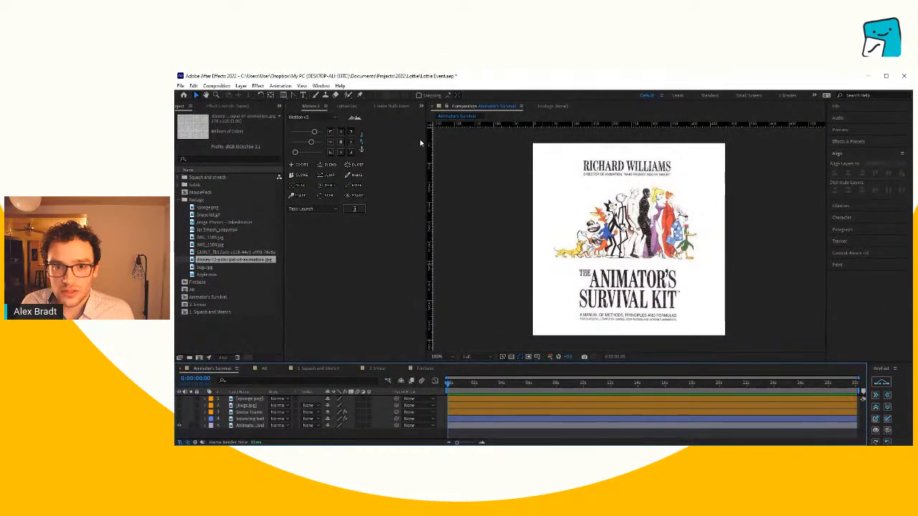
drag(425, 142, 392, 140)
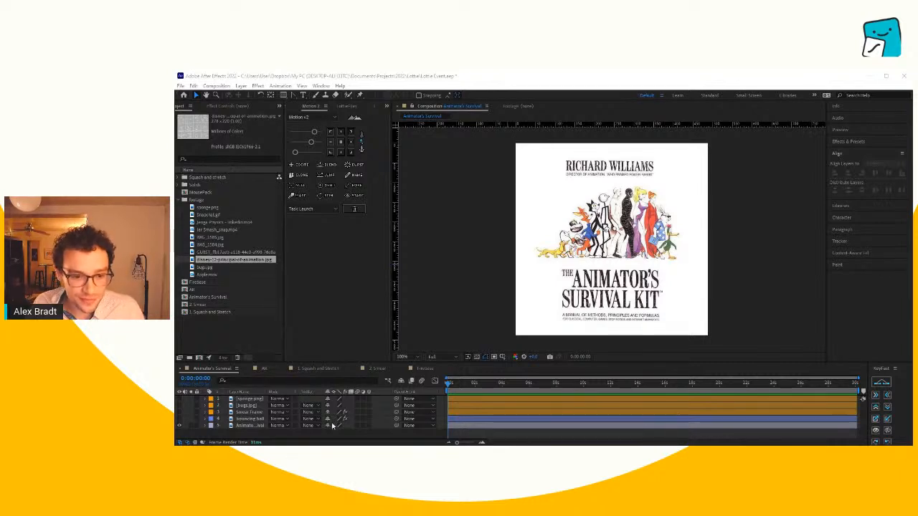
- Hide the Animator's Survival Kit cover layer, then show the bouncing ball page and scale it up to nearly fill the composition's width
click(310, 431)
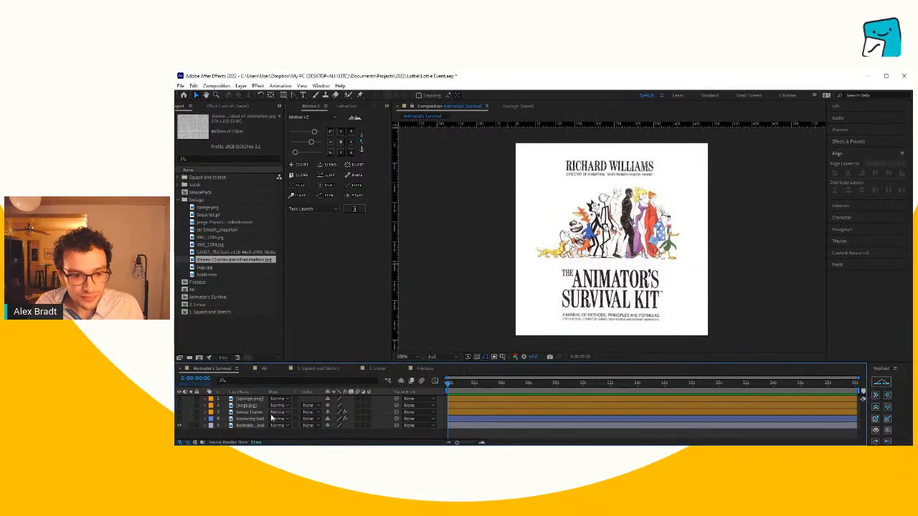
click(179, 426)
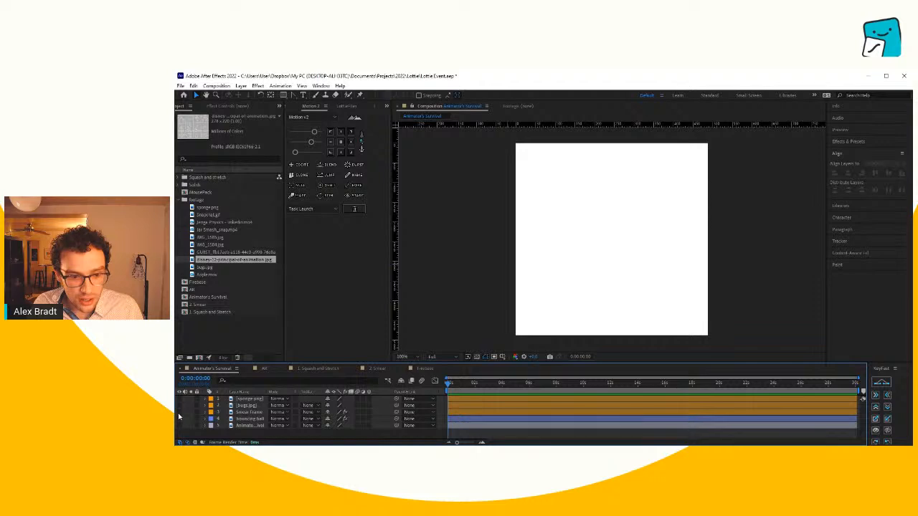
click(179, 420)
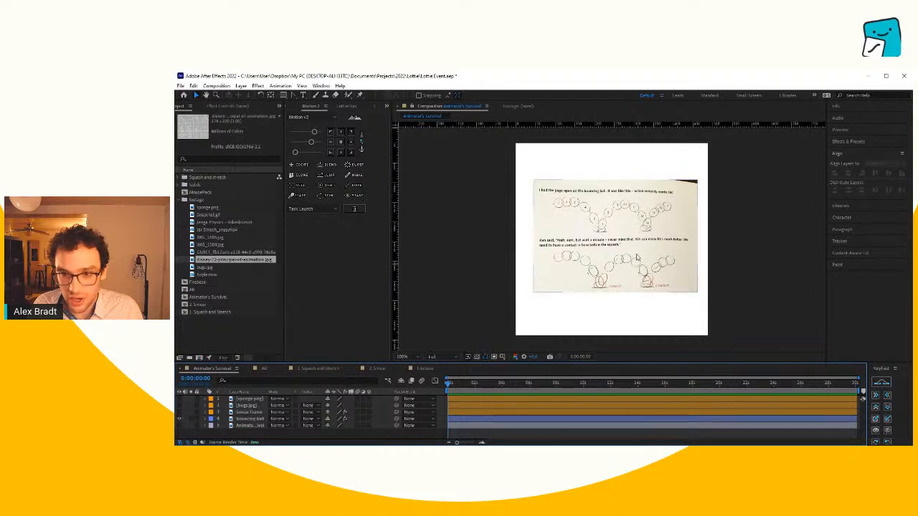
click(538, 287)
key(s)
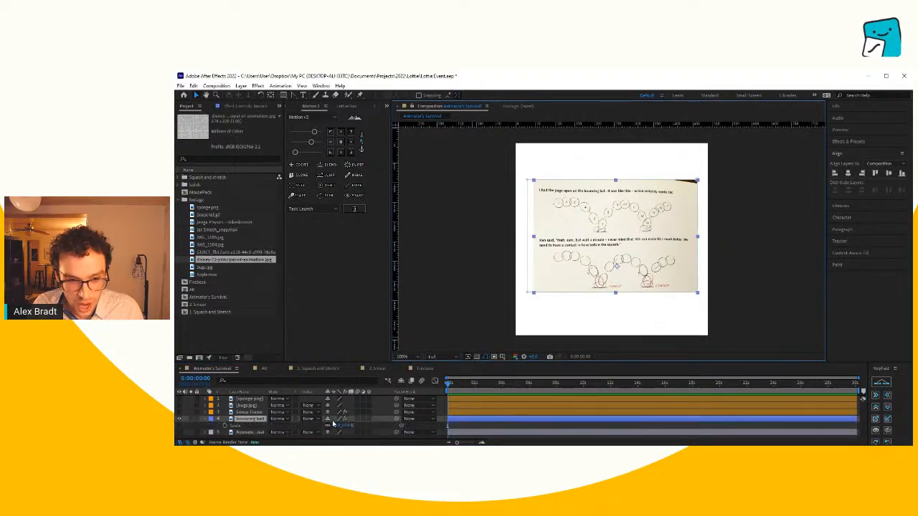
drag(335, 426, 334, 426)
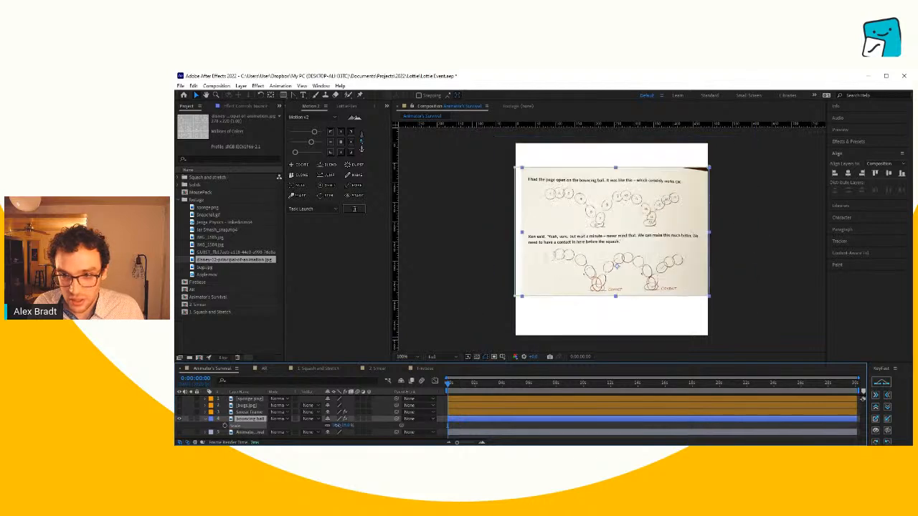
- Show the smear frame page in place of the bouncing ball layer and scale it down slightly within the composition
click(179, 412)
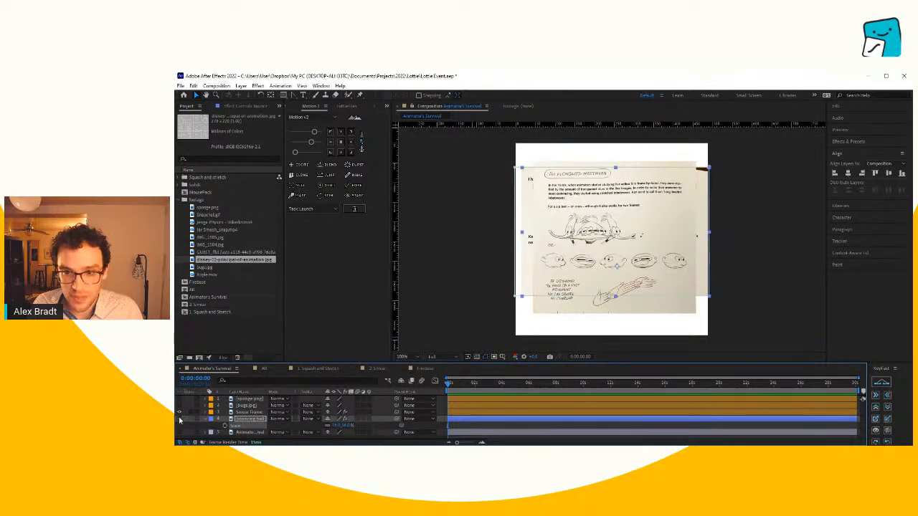
click(179, 419)
click(630, 251)
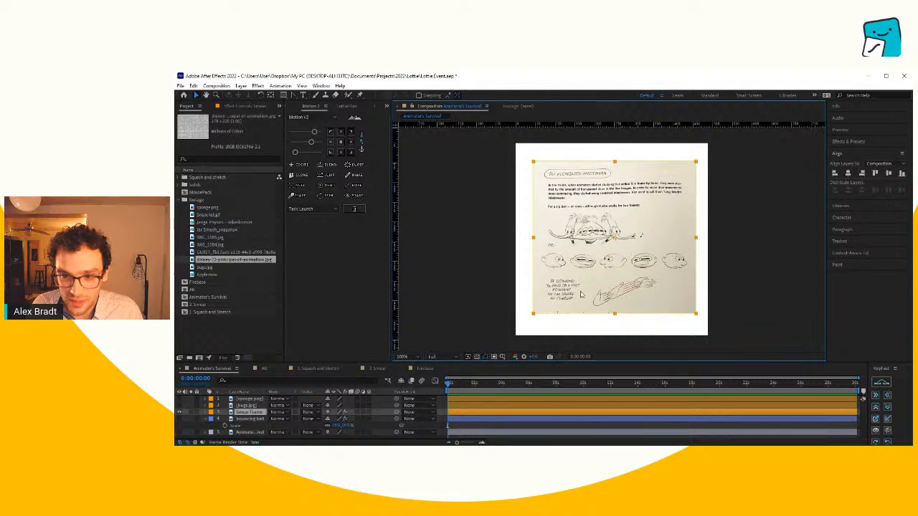
key(s)
drag(335, 418, 335, 419)
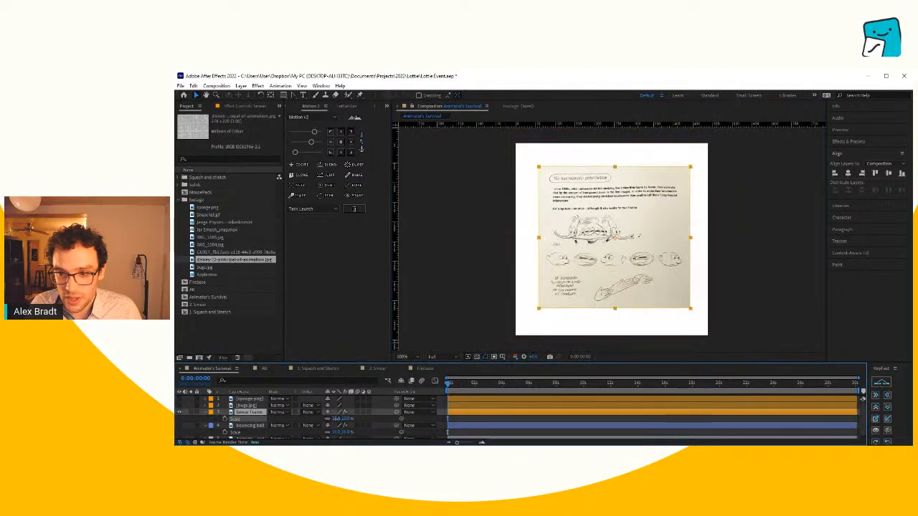
click(761, 309)
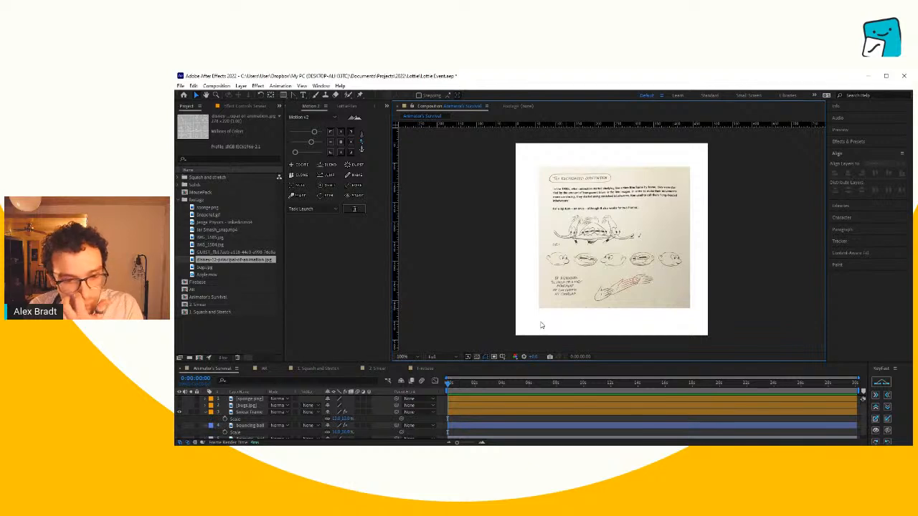
- Hide the smear frame layer and switch to the composition containing the jar, Jenga and apple video clips
drag(380, 363, 375, 343)
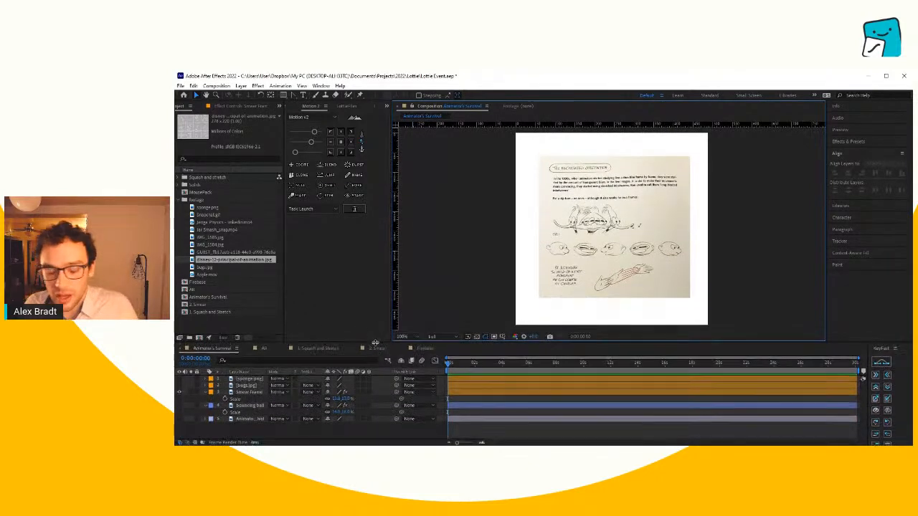
click(180, 393)
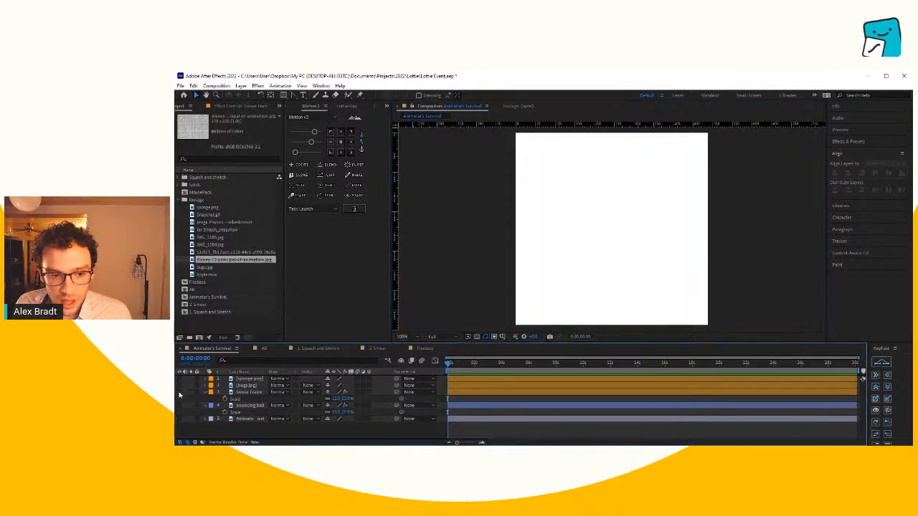
click(264, 349)
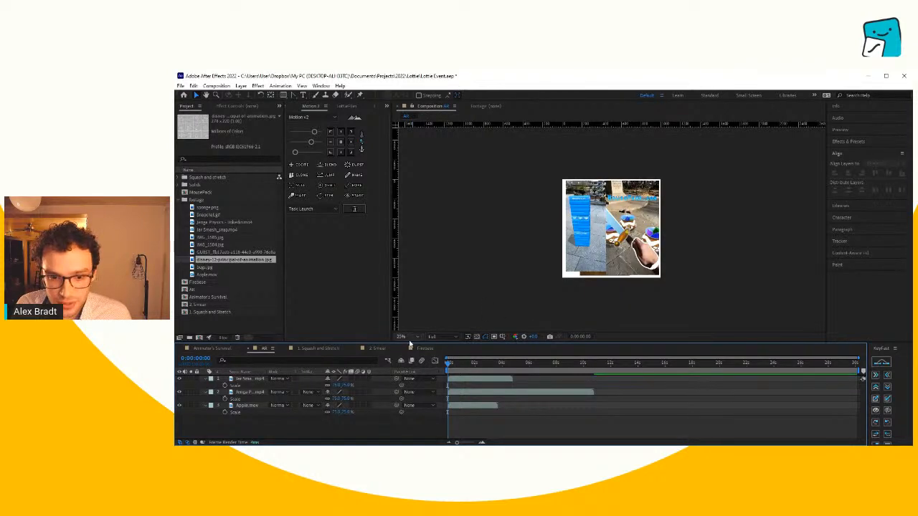
- Hide the jar and apple clips so only the Jenga clip shows, and move it to the middle of the composition
click(449, 223)
key(shift+slash)
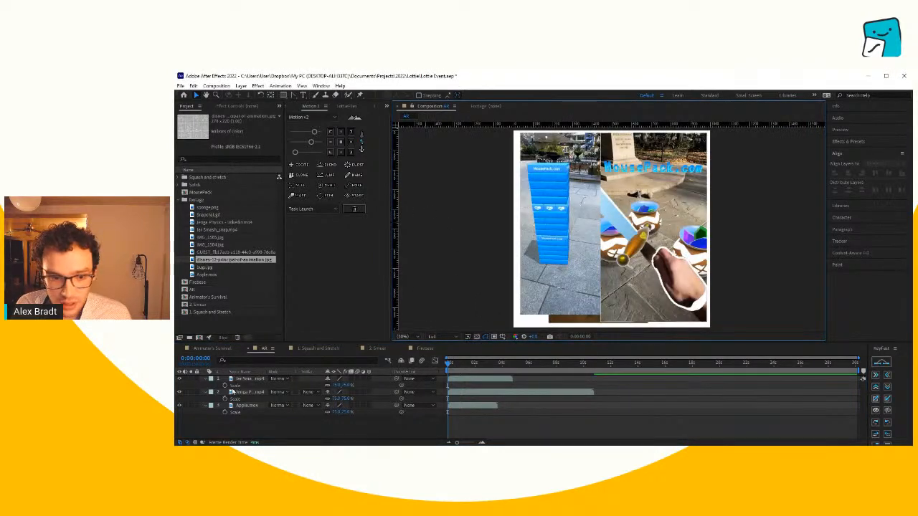
click(249, 393)
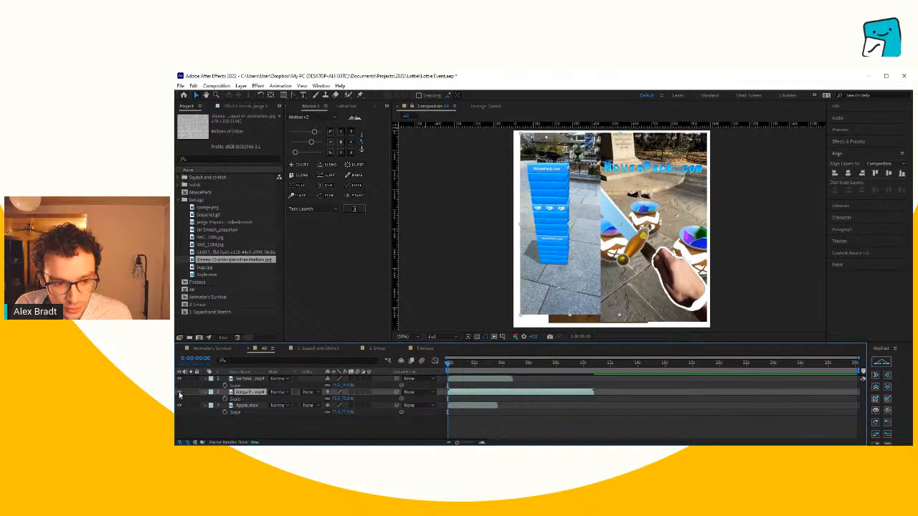
click(179, 405)
click(179, 379)
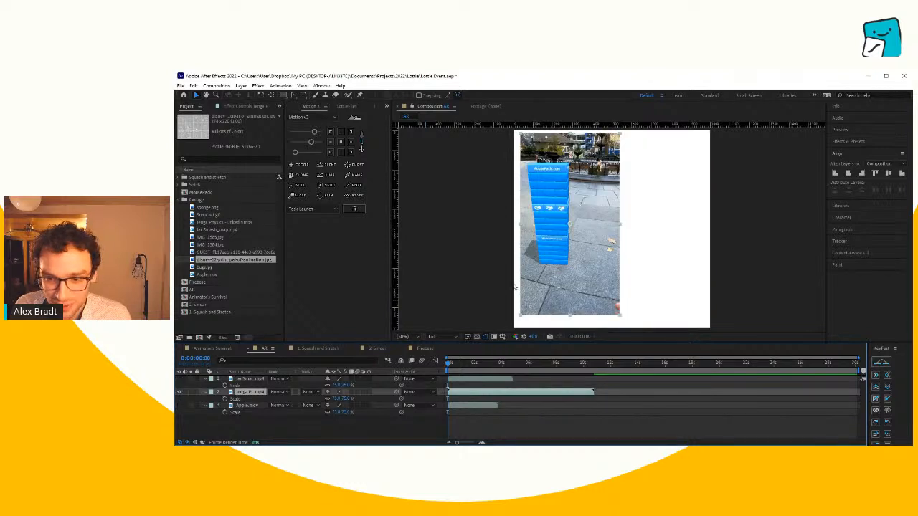
drag(569, 245, 598, 250)
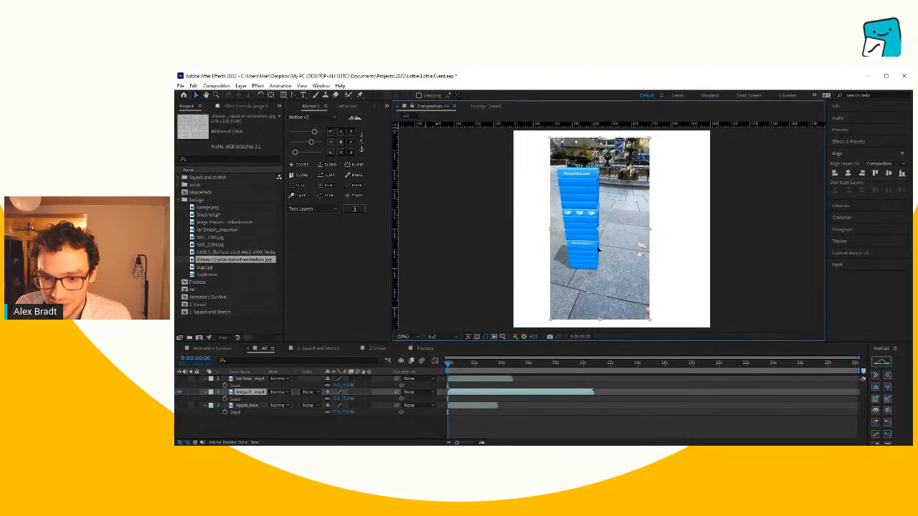
- End the work area at 0:00:10:21, where the Jenga clip ends, and play the clip from the start
click(592, 362)
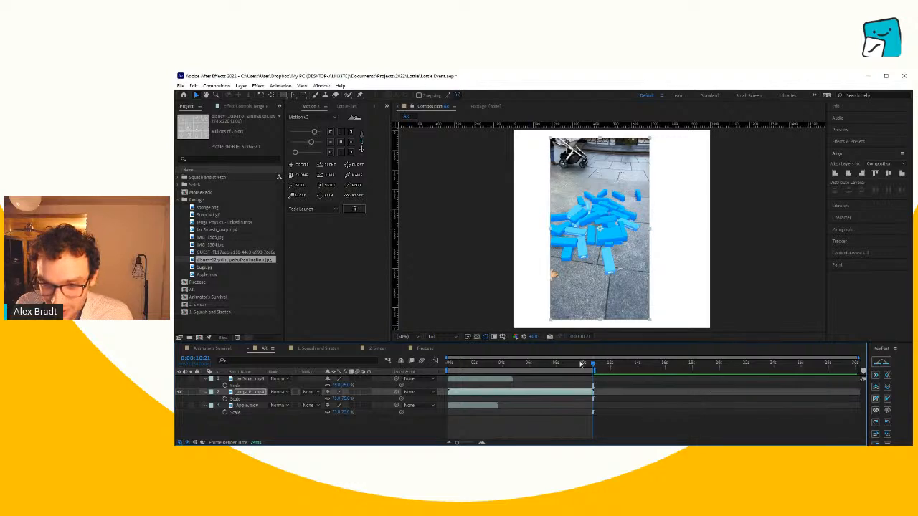
drag(581, 363, 381, 364)
key(space)
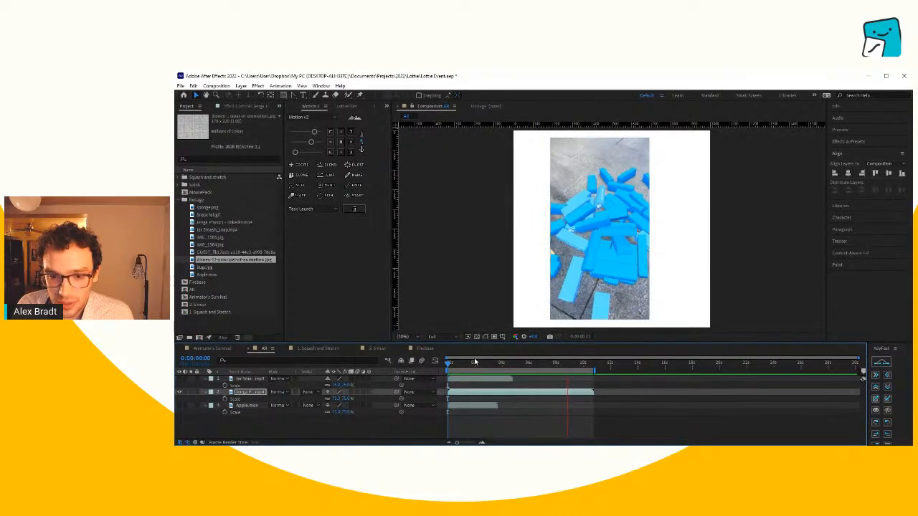
key(space)
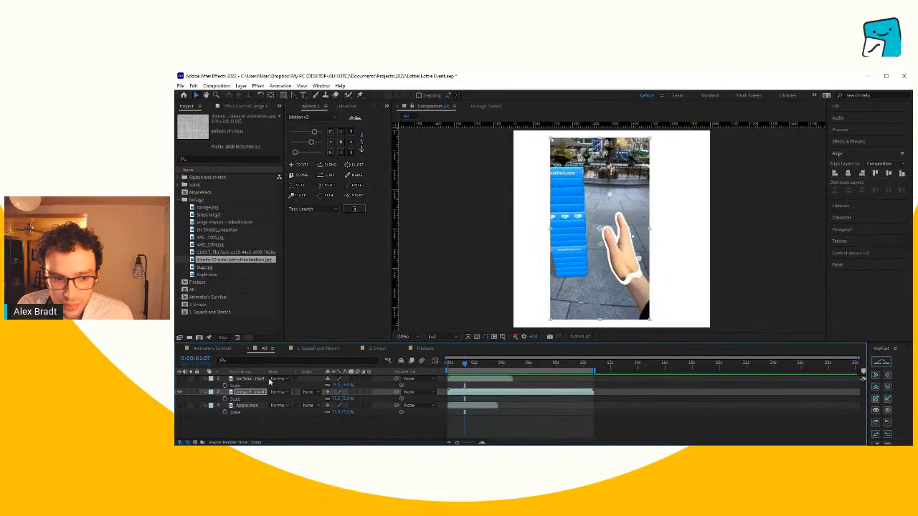
- Show the jar clip again, then switch to the Squash and Stretch composition and show the puffer layer instead of the black square
click(180, 380)
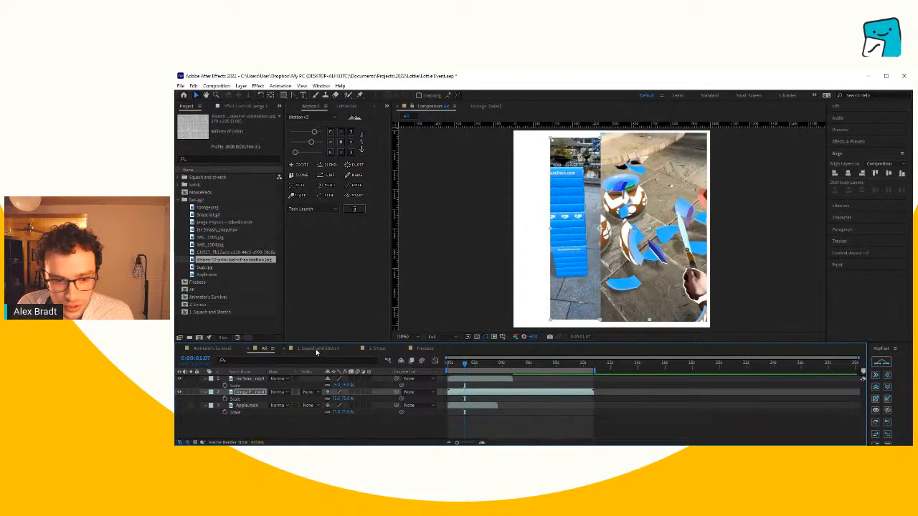
click(317, 348)
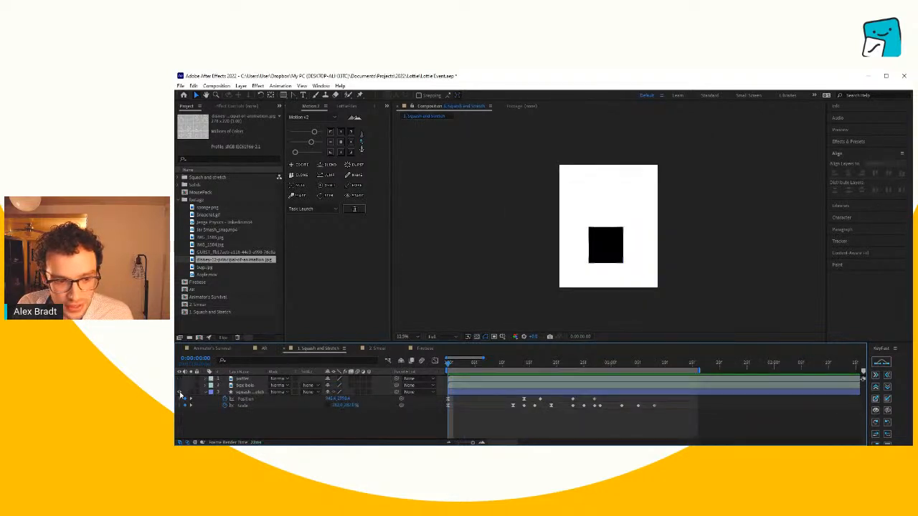
click(180, 392)
click(179, 383)
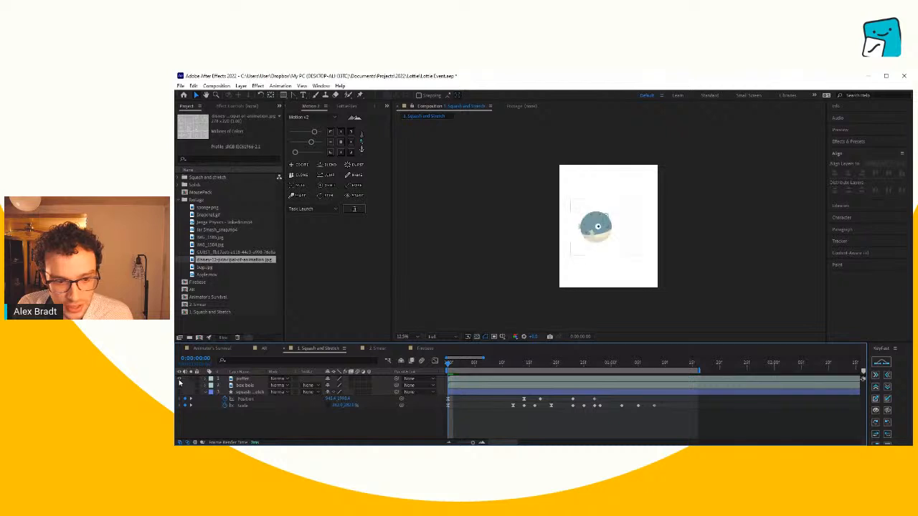
key(period)
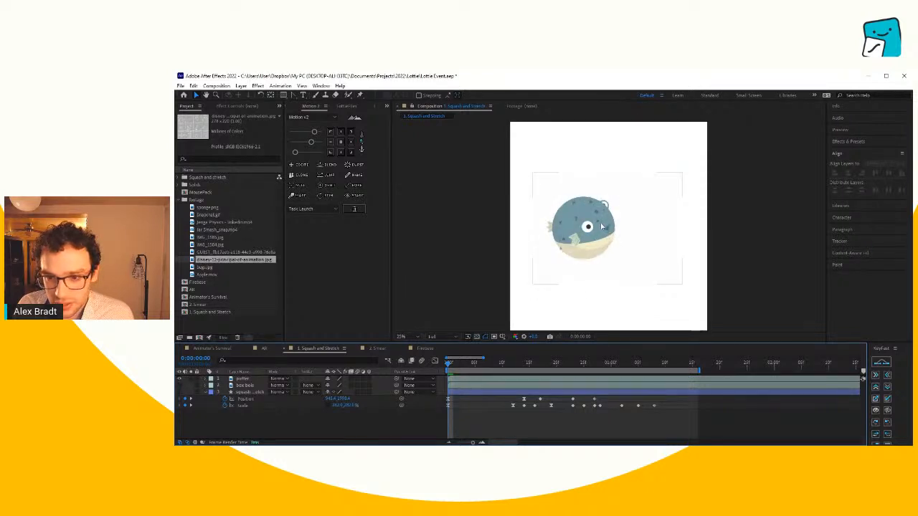
click(242, 379)
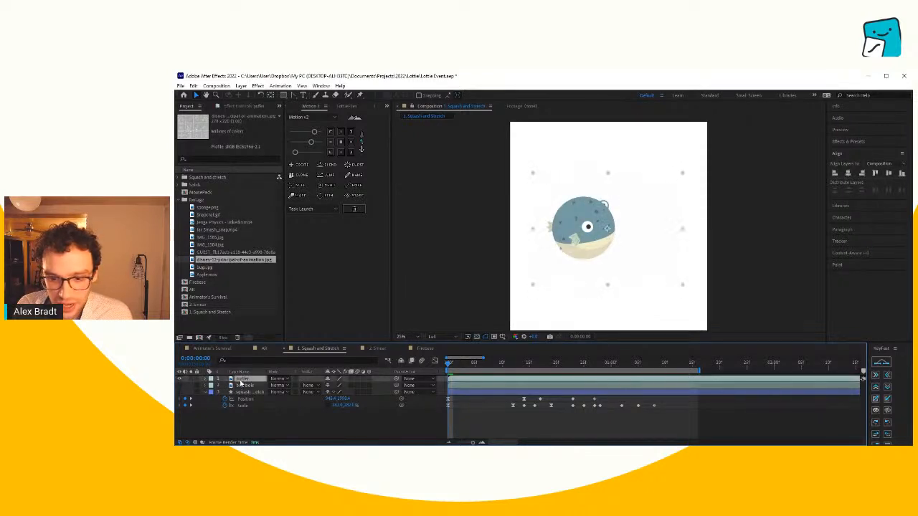
click(481, 411)
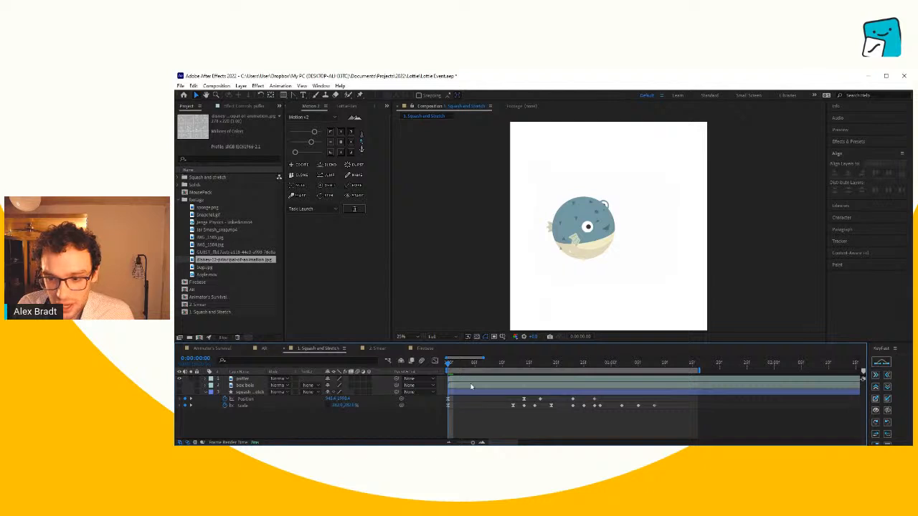
- Extend the work area to 0:00:04:01, the end of the puffer layer, then play and scrub through the pufferfish animation
key(space)
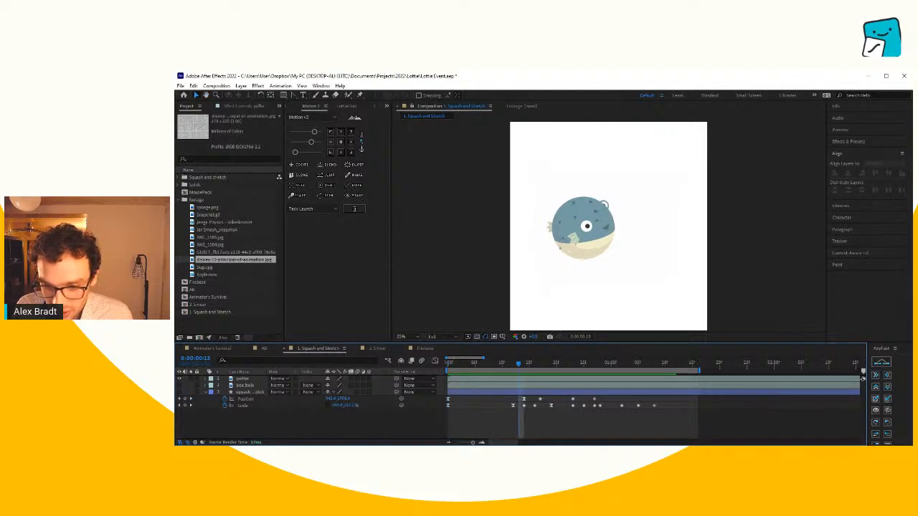
drag(473, 443, 464, 444)
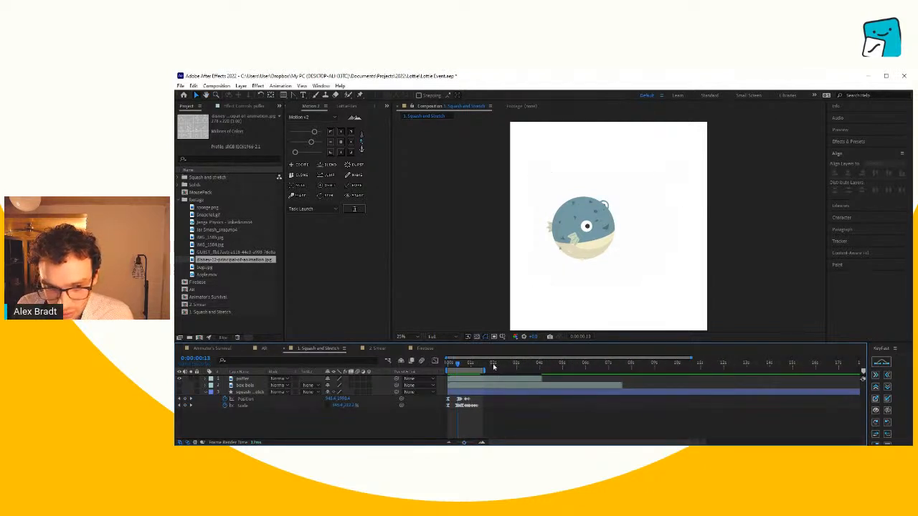
drag(493, 364, 541, 370)
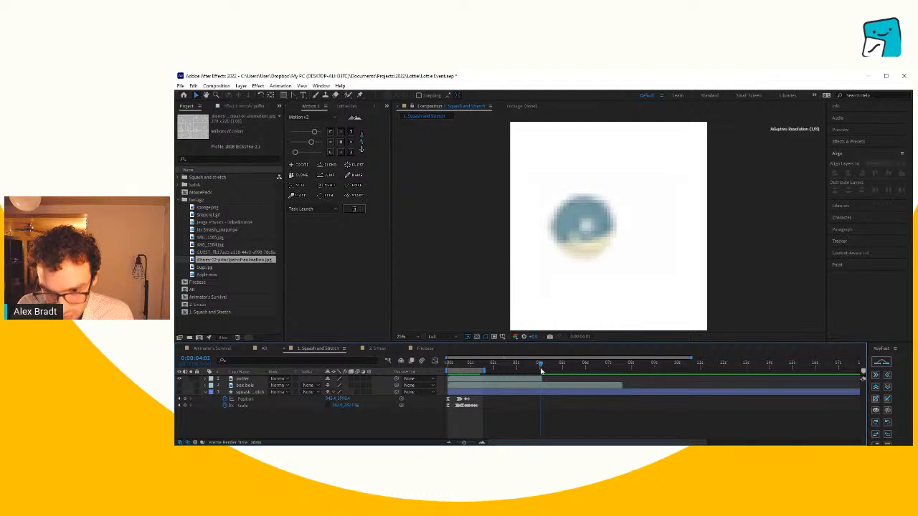
key(n)
key(space)
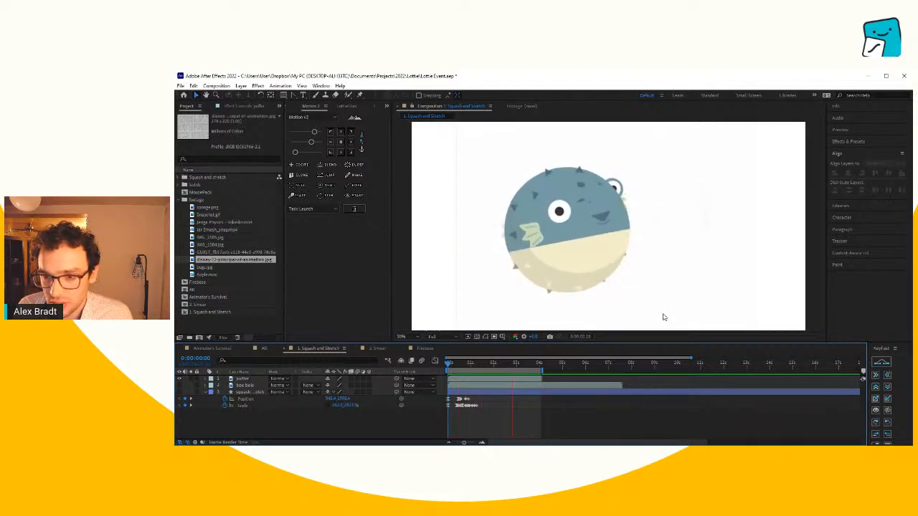
click(500, 364)
drag(501, 368, 467, 374)
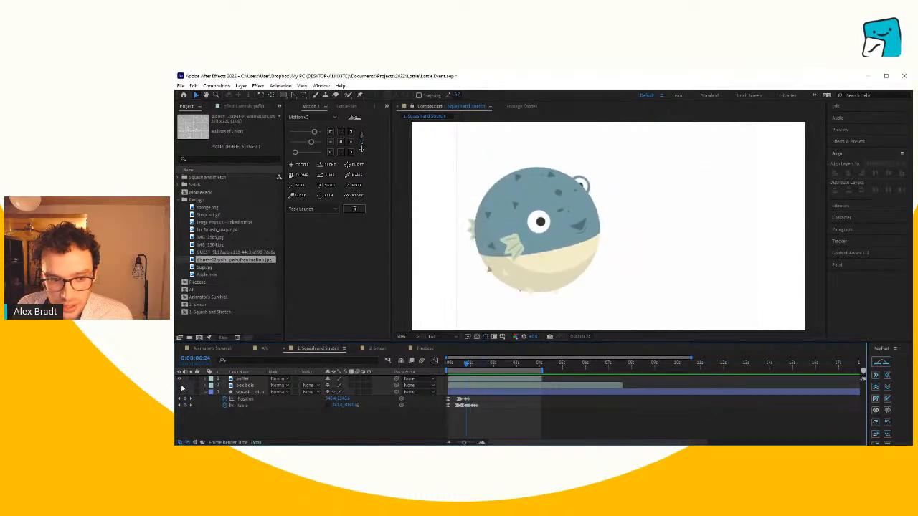
- Show the box bois layer in place of the puffer layer, then scrub and play the box character's jump within the first second
click(179, 385)
click(179, 379)
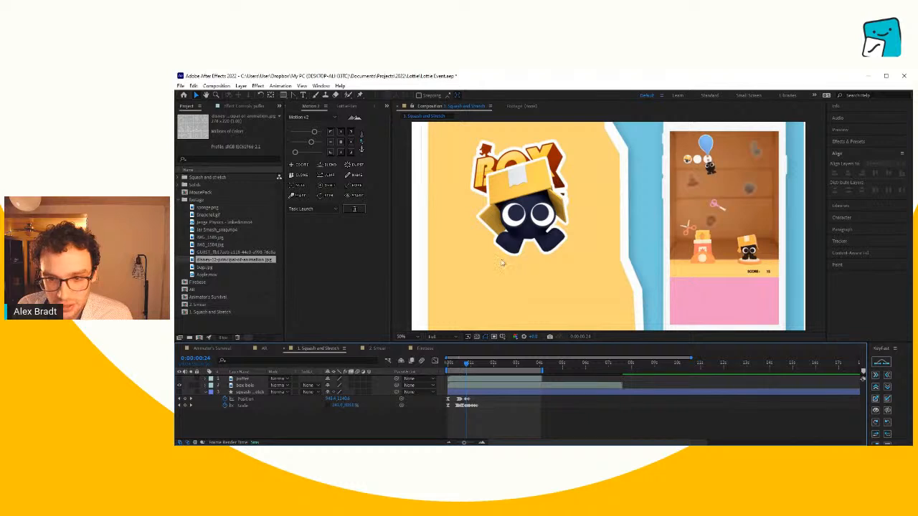
mouse_move(462, 372)
mouse_down()
mouse_move(446, 371)
mouse_move(457, 365)
mouse_up()
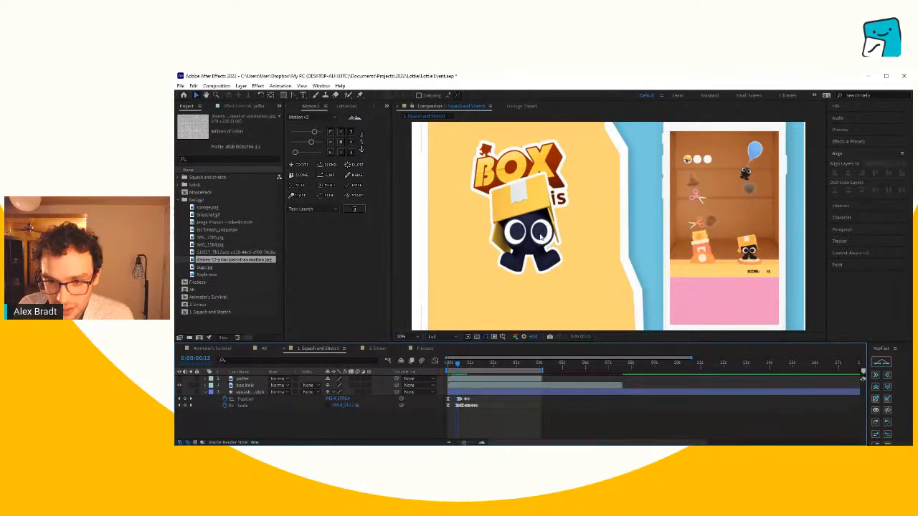
click(456, 364)
drag(457, 366, 455, 366)
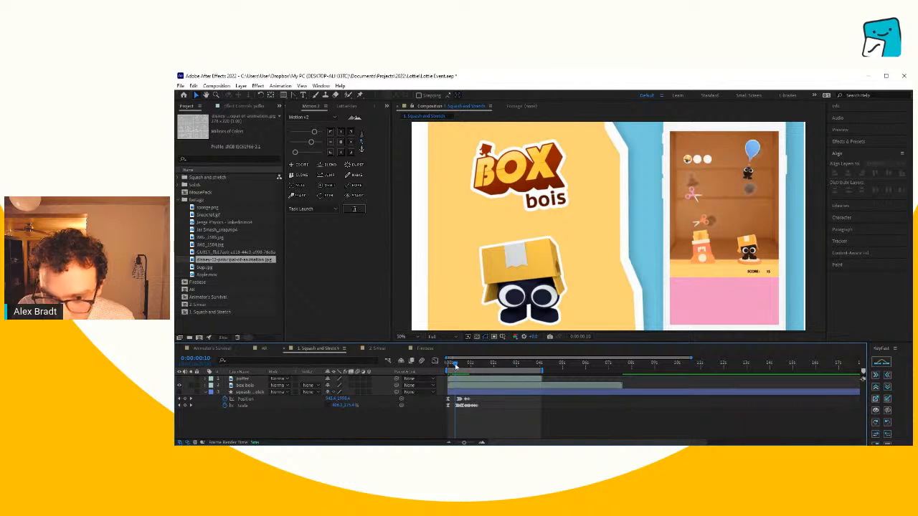
drag(455, 366, 436, 368)
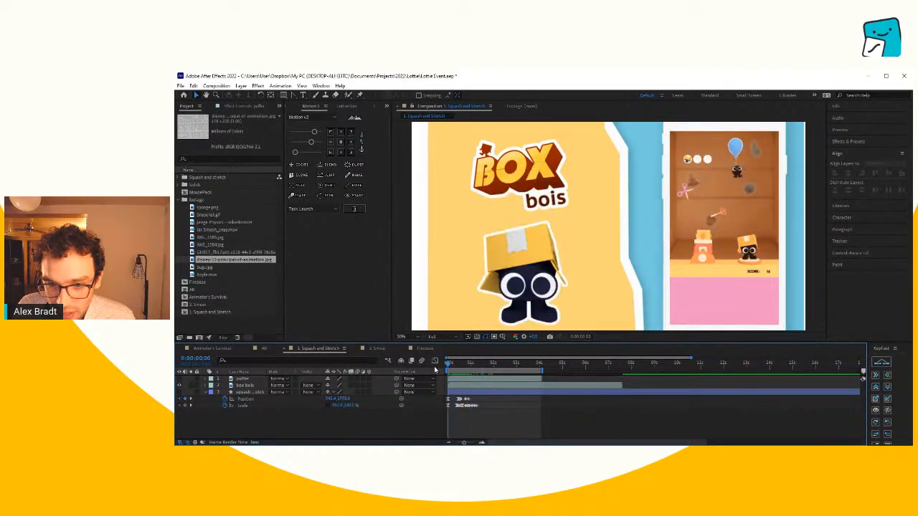
key(space)
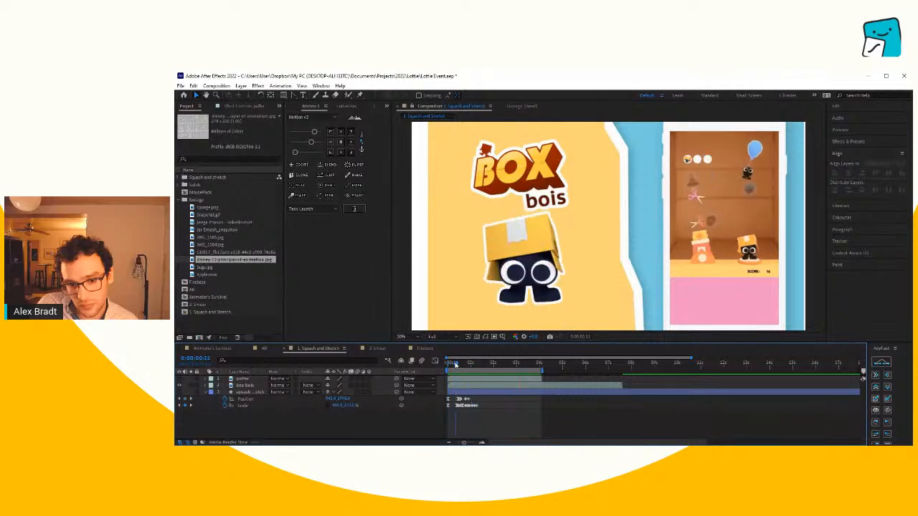
key(space)
- Return to the Animator's Survival composition, show the bouncing ball page and enlarge the view on its numbered ball drawings
click(215, 349)
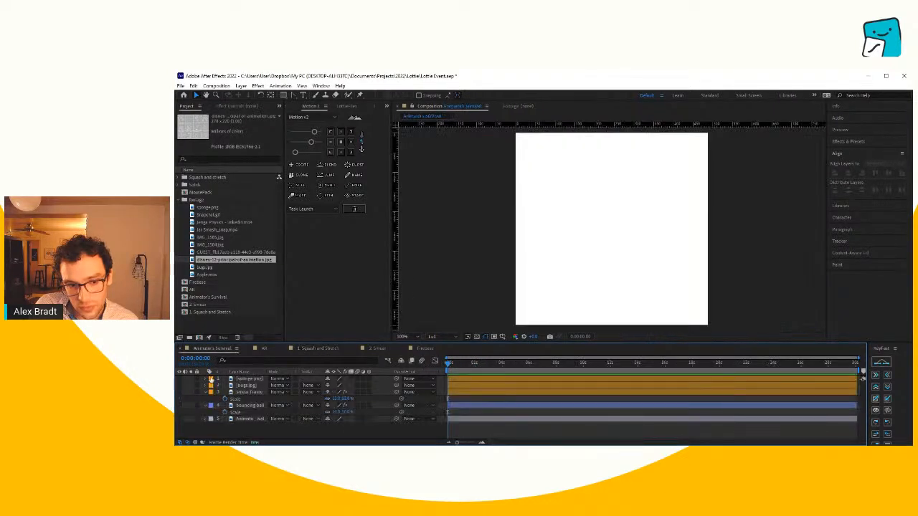
click(179, 405)
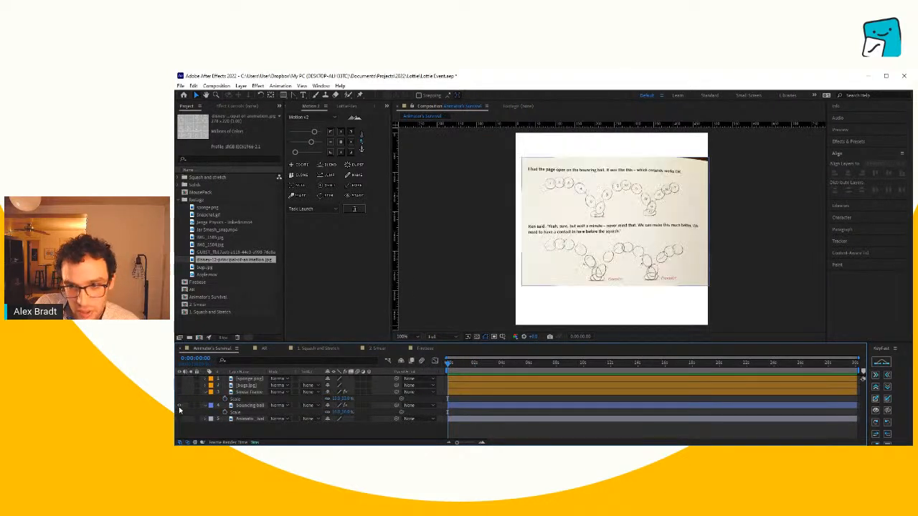
click(642, 205)
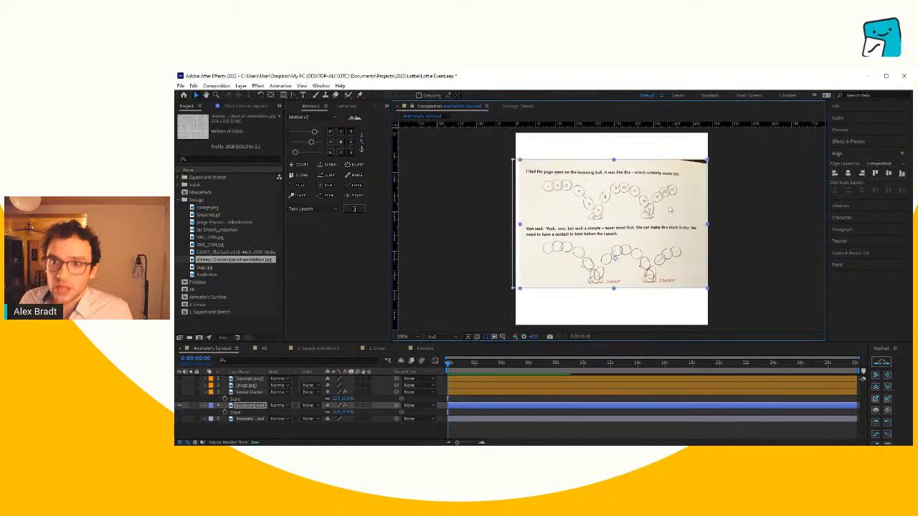
click(716, 220)
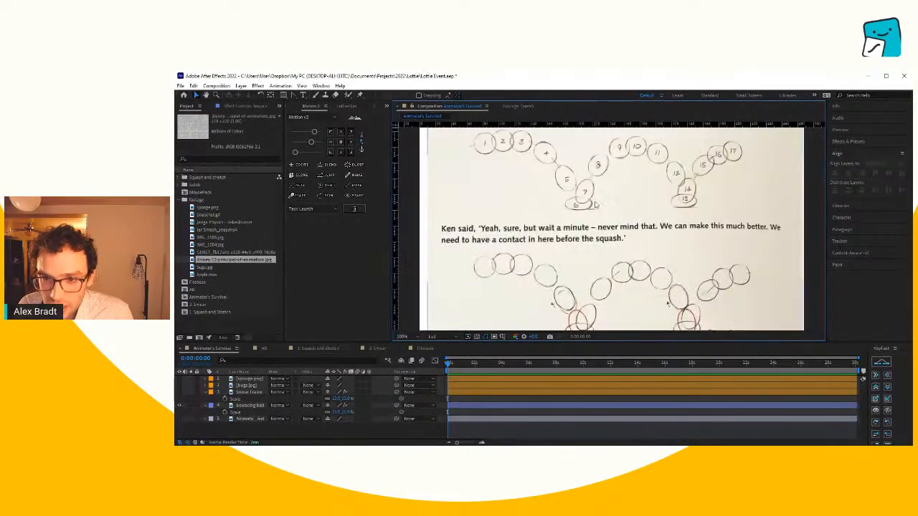
scroll(600, 228, up, 2)
drag(597, 235, 606, 229)
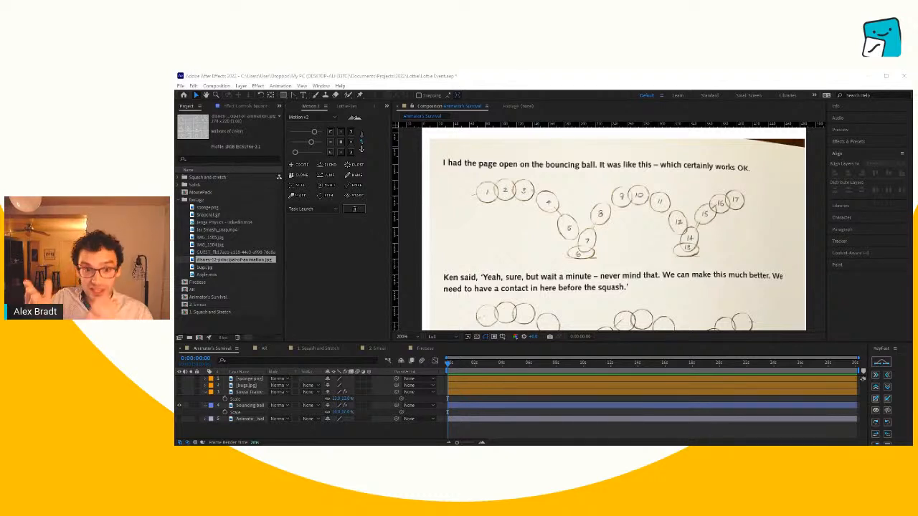
- Switch to the Firebase composition, show the top pineapple layer and end the work area at 0:00:03:29
click(482, 427)
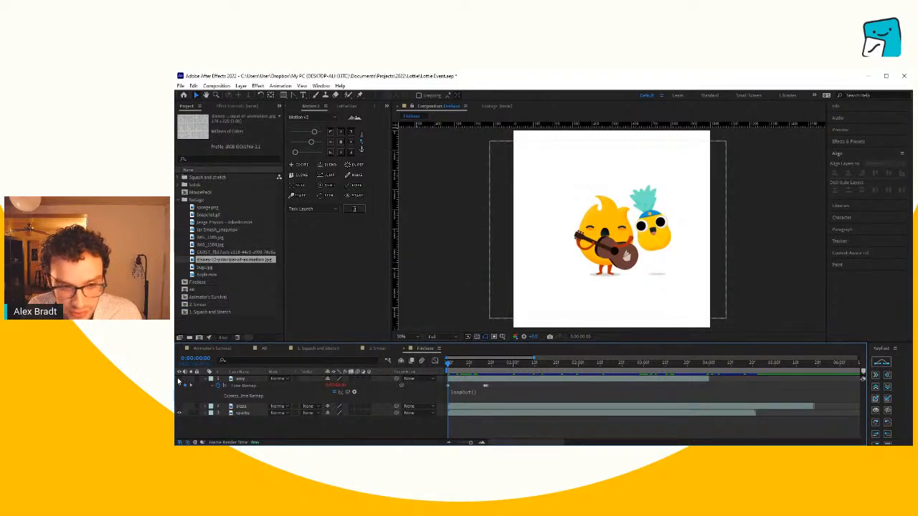
click(179, 380)
drag(463, 366, 707, 373)
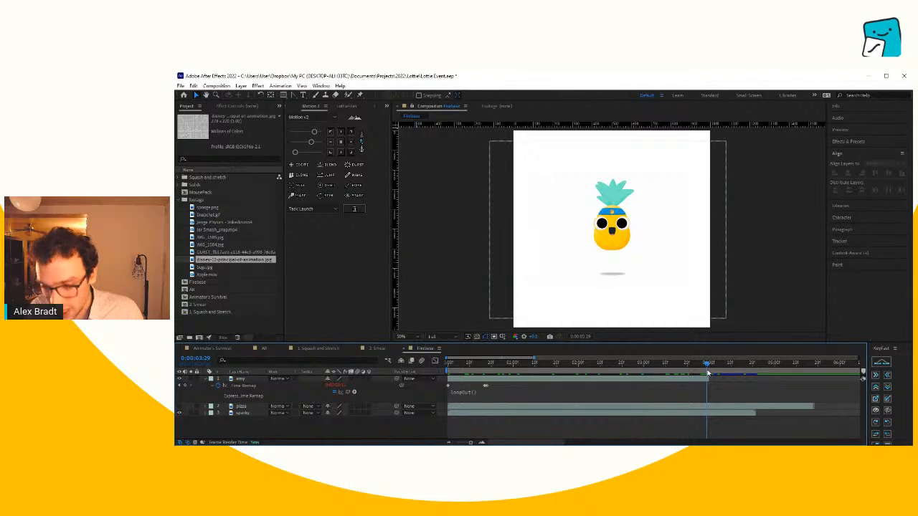
key(Home)
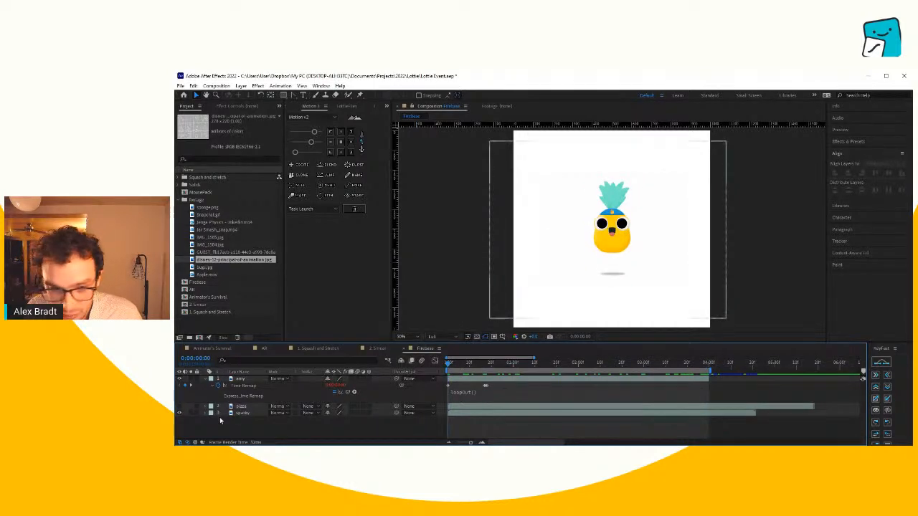
- Hide the sparky layer in the Firebase composition, leaving only the pineapple character on view
click(180, 413)
click(246, 382)
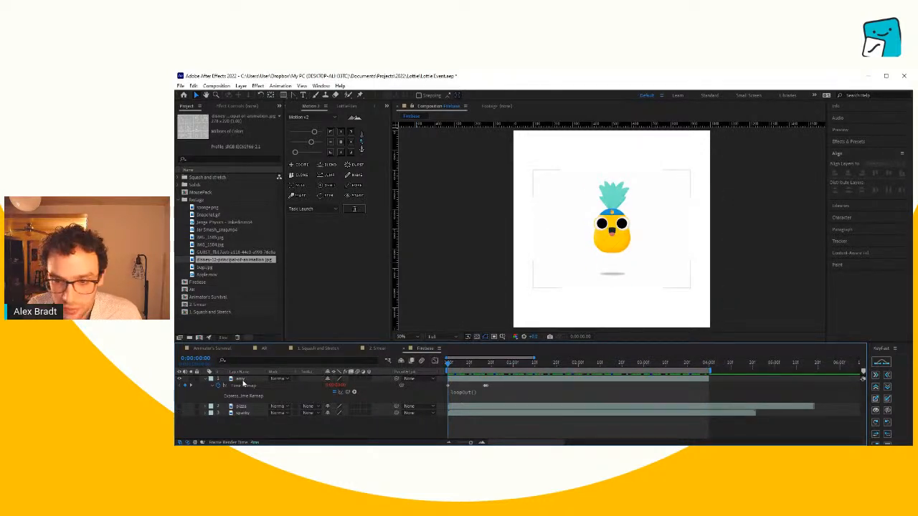
click(244, 382)
click(771, 265)
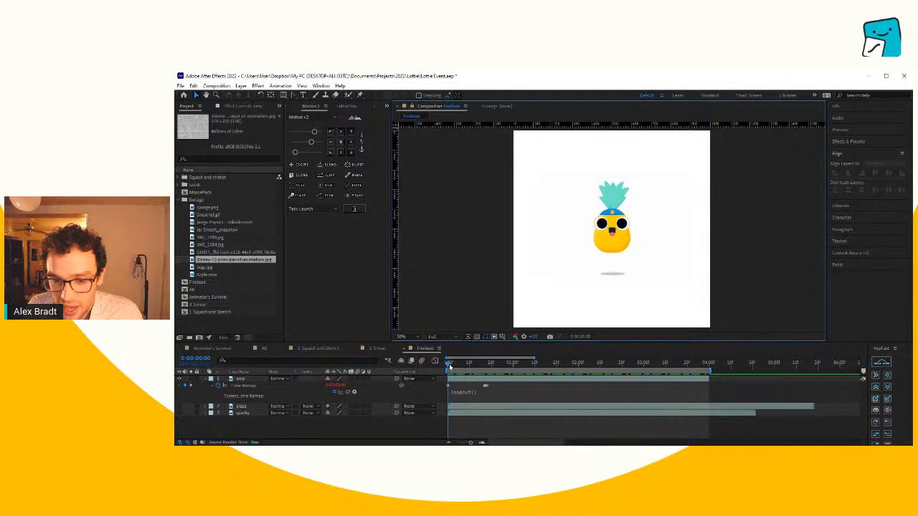
- Play the pineapple character's animation, then return to the start and advance one frame
key(space)
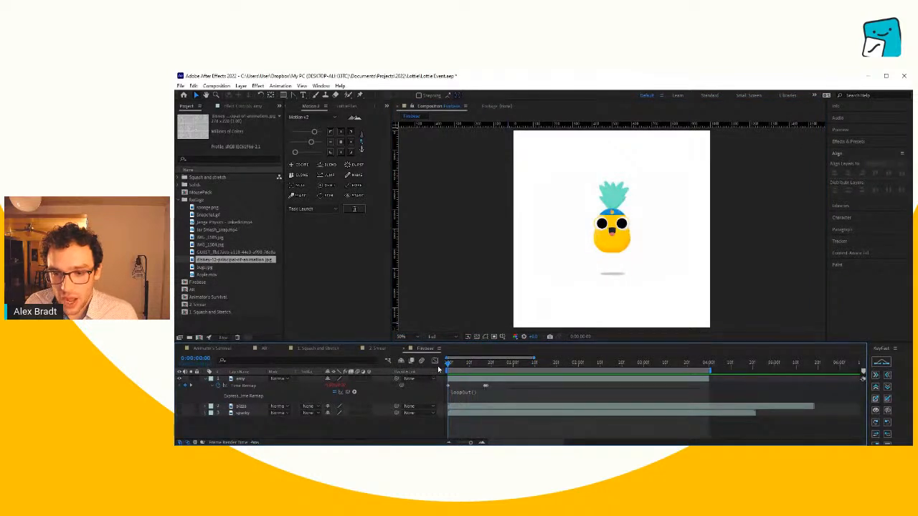
mouse_move(448, 368)
mouse_down()
mouse_move(459, 369)
mouse_move(446, 371)
mouse_up()
key(Page_Down)
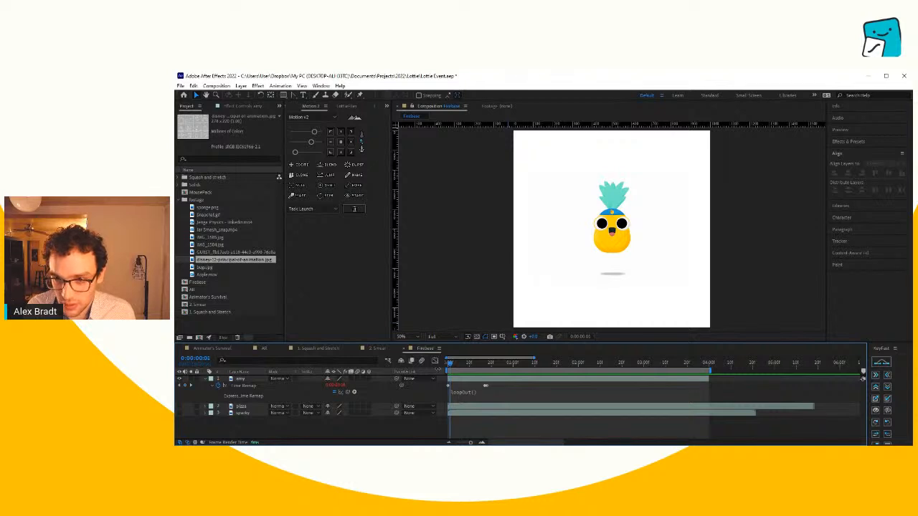
- Step through the pineapple character's bounce frame by frame up to 0:00:00:14, examining how its body squashes and stretches
key(Page_Down)
key(Page_Down)
key(Page_Down)
key(Page_Down)
key(Page_Down)
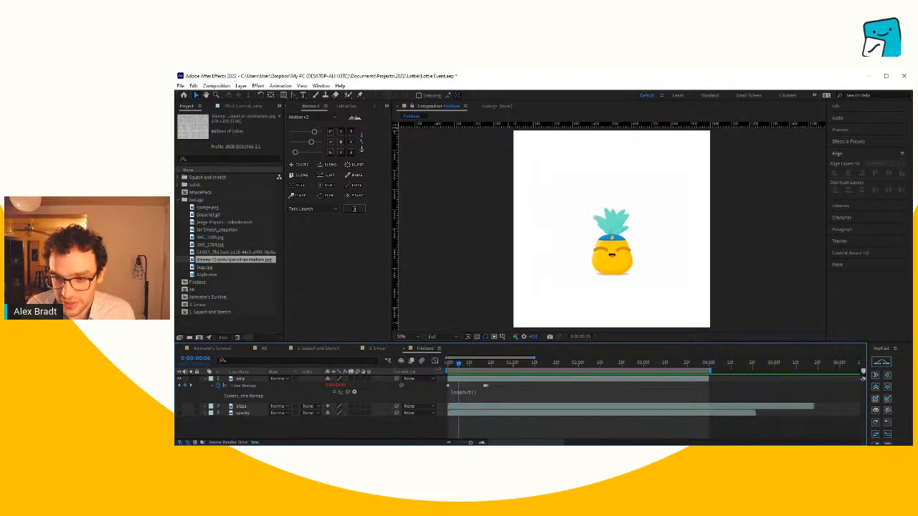
key(Page_Down)
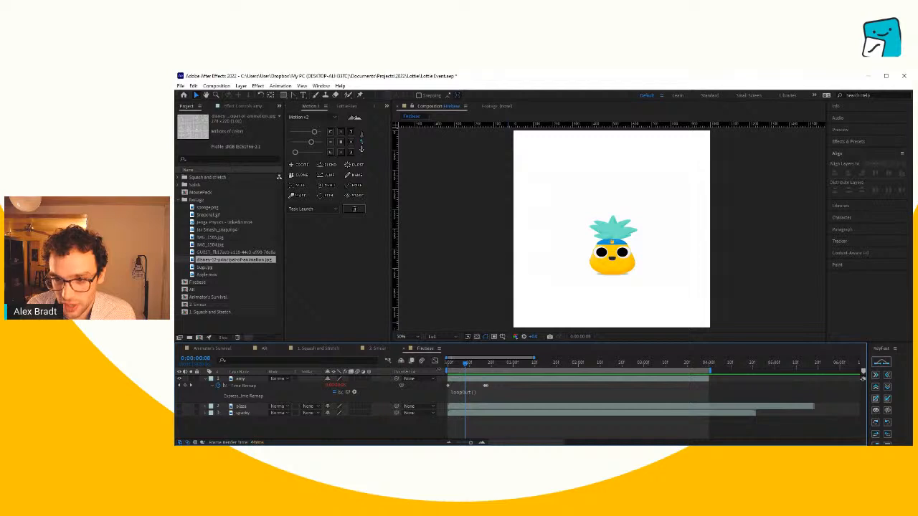
key(Page_Down)
click(616, 268)
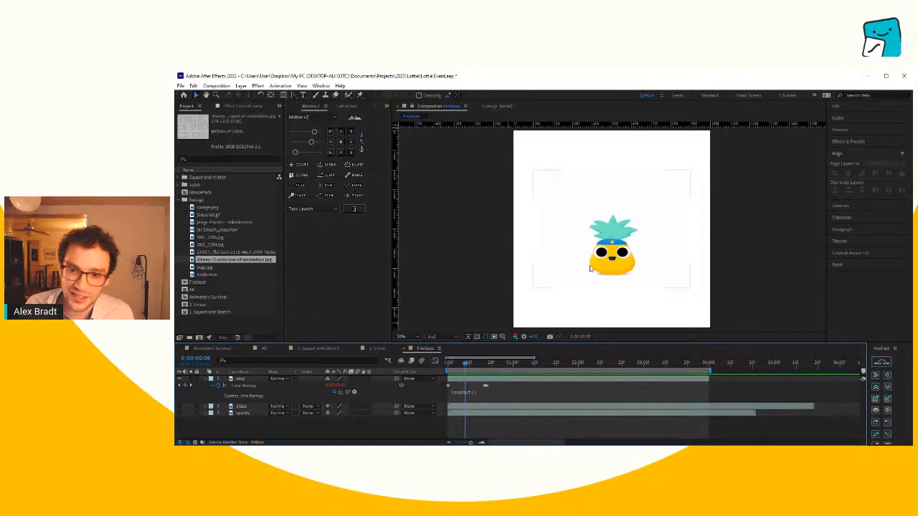
click(571, 295)
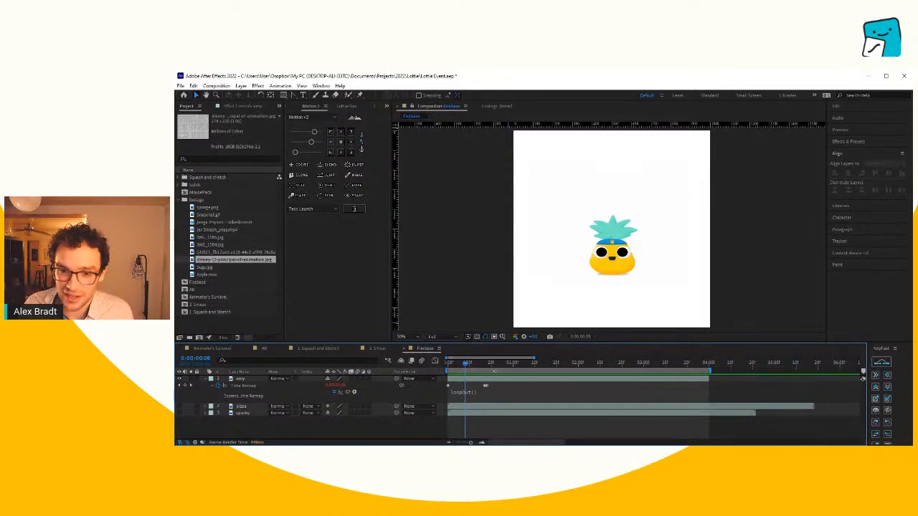
drag(466, 366, 478, 392)
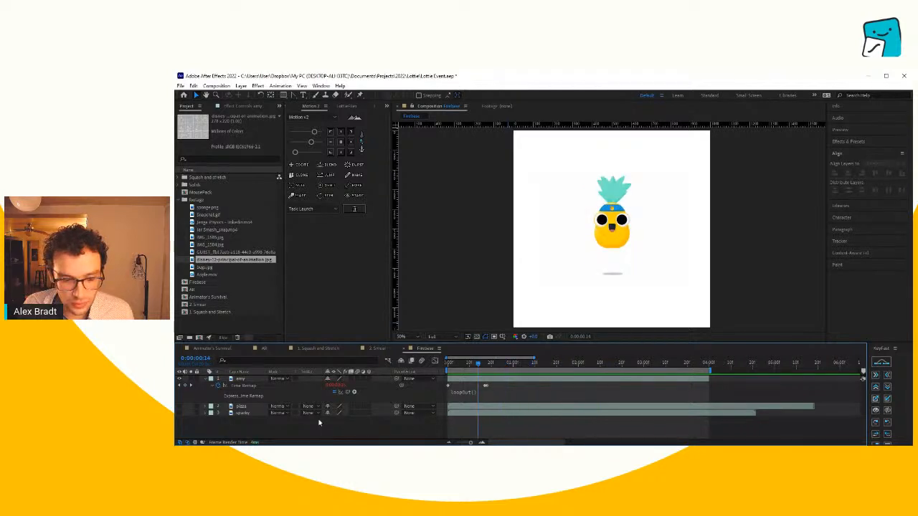
- Hide the top pineapple layer, show the sparky layer and play its animation from the start
click(180, 378)
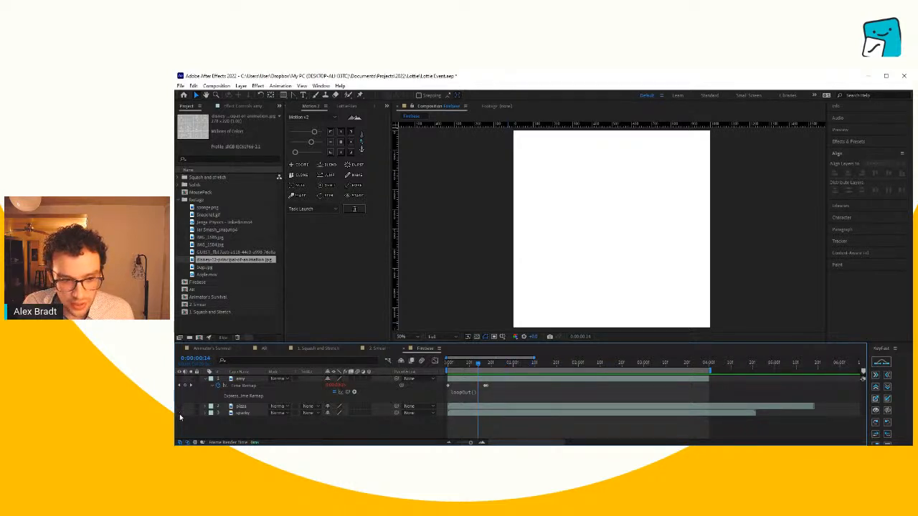
drag(179, 414, 179, 406)
drag(457, 364, 434, 366)
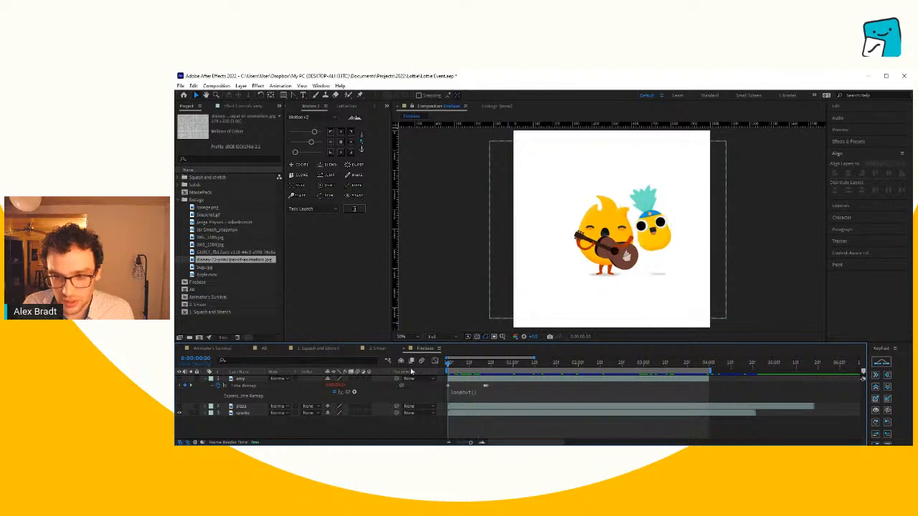
key(space)
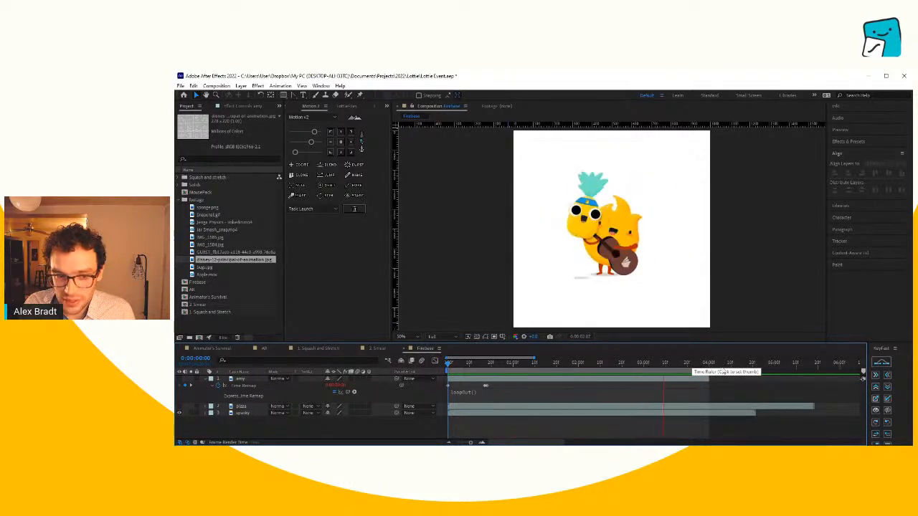
drag(724, 373, 638, 363)
- Switch to the 1. Squash and Stretch composition, hide the box bois layer and show the bottom shape layer at 0:00:01:14
click(323, 349)
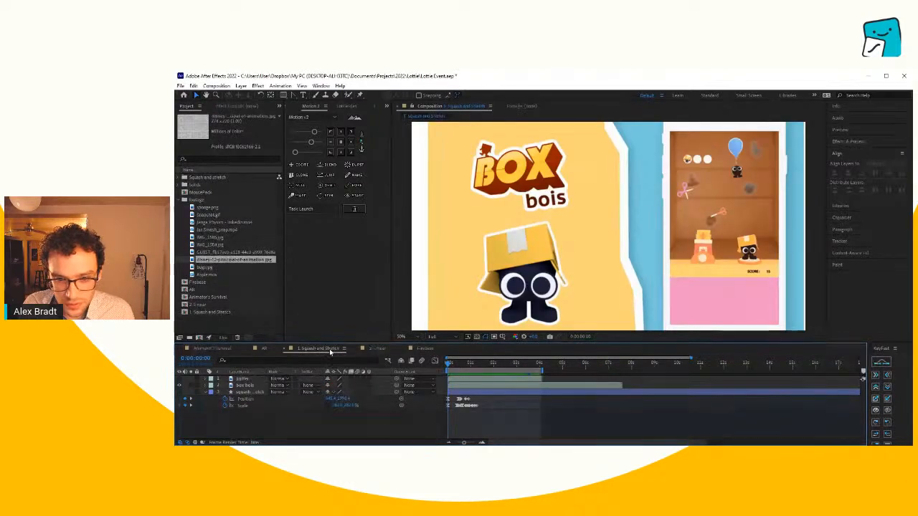
click(180, 386)
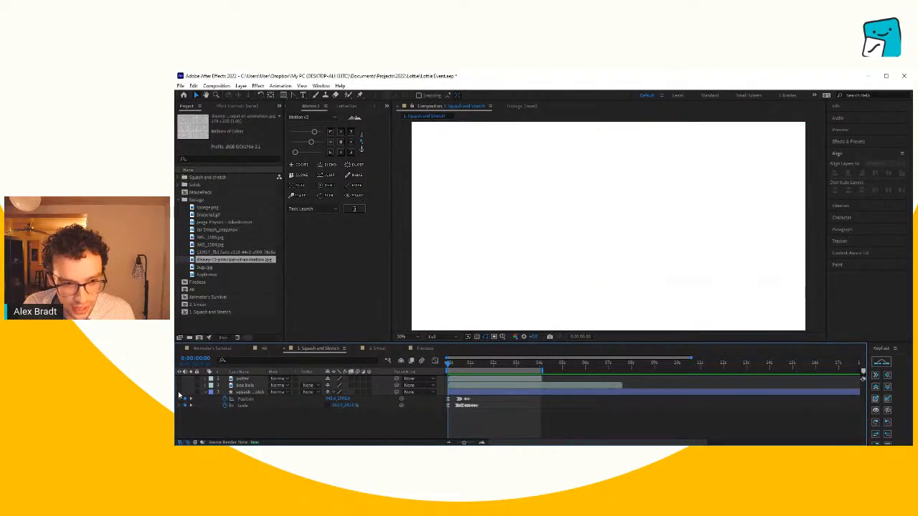
click(481, 364)
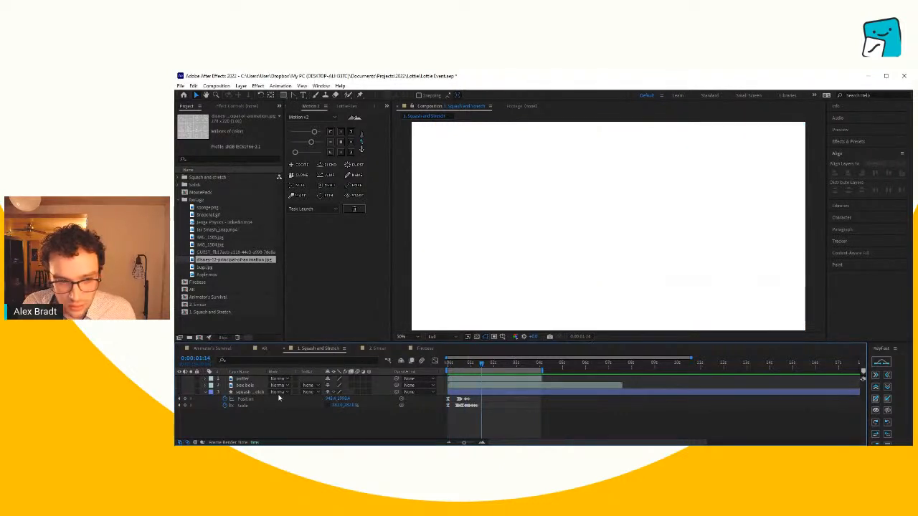
click(180, 393)
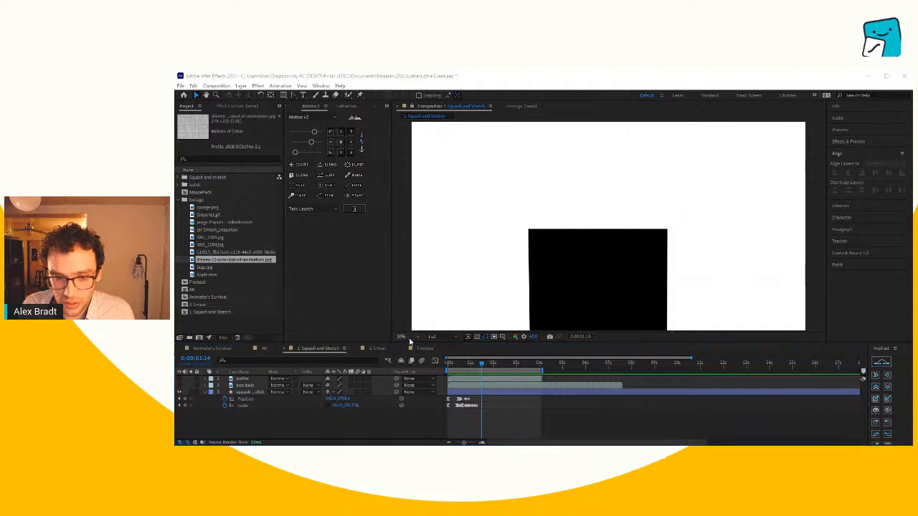
scroll(422, 205, down, 3)
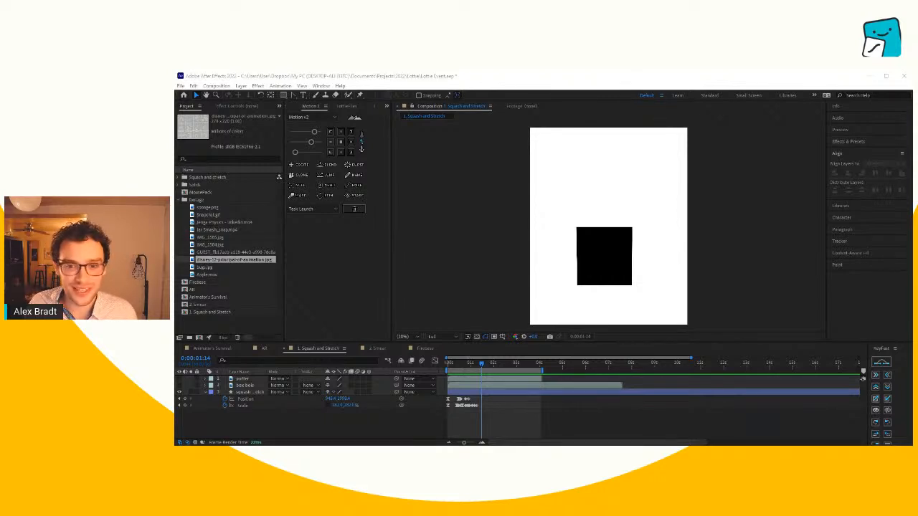
- Scrub and play the black square's opening frames, examining how it squashes before the jump
click(530, 418)
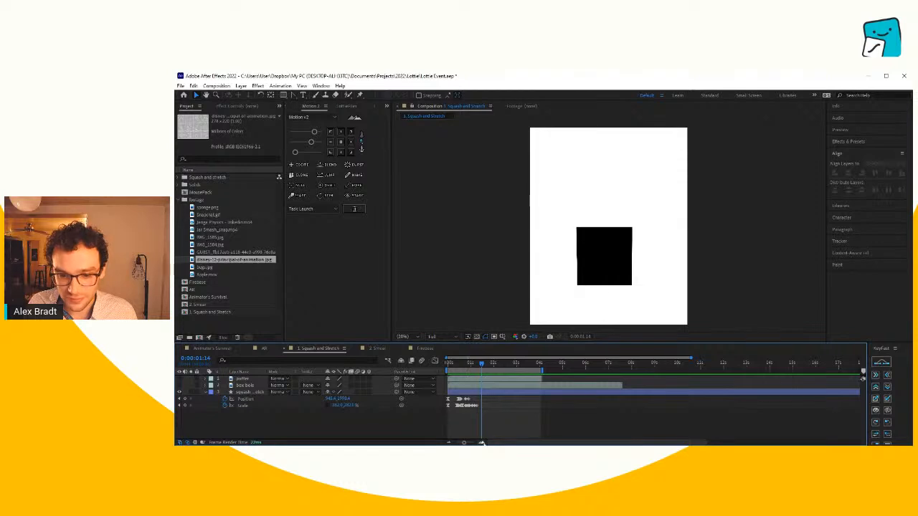
click(482, 443)
click(482, 443)
drag(509, 444, 490, 443)
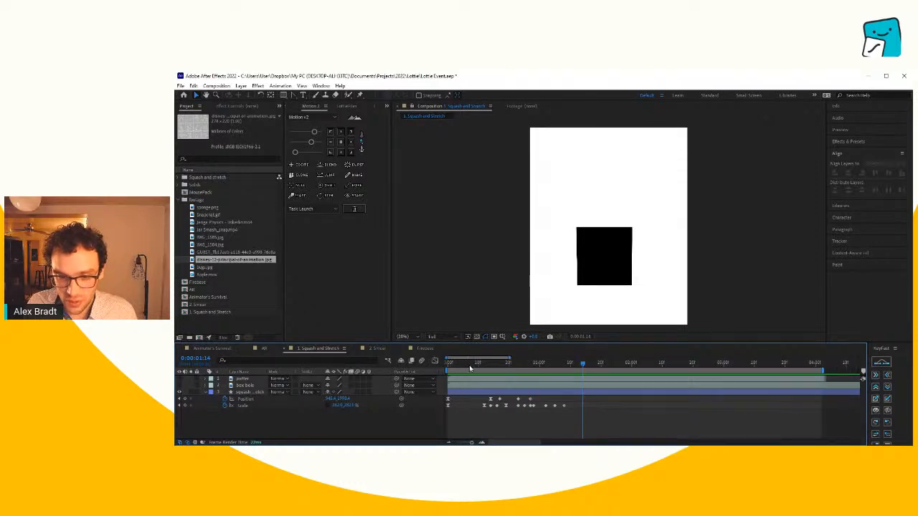
drag(469, 365, 454, 373)
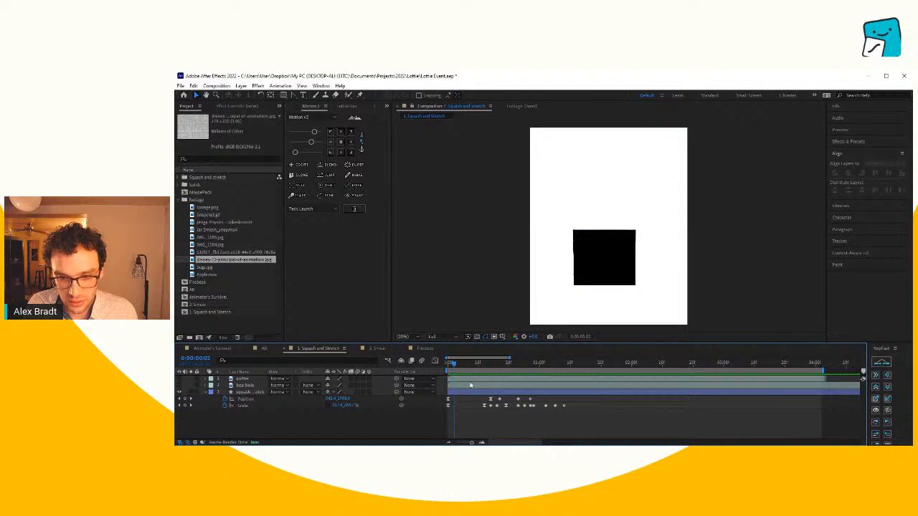
drag(455, 366, 467, 373)
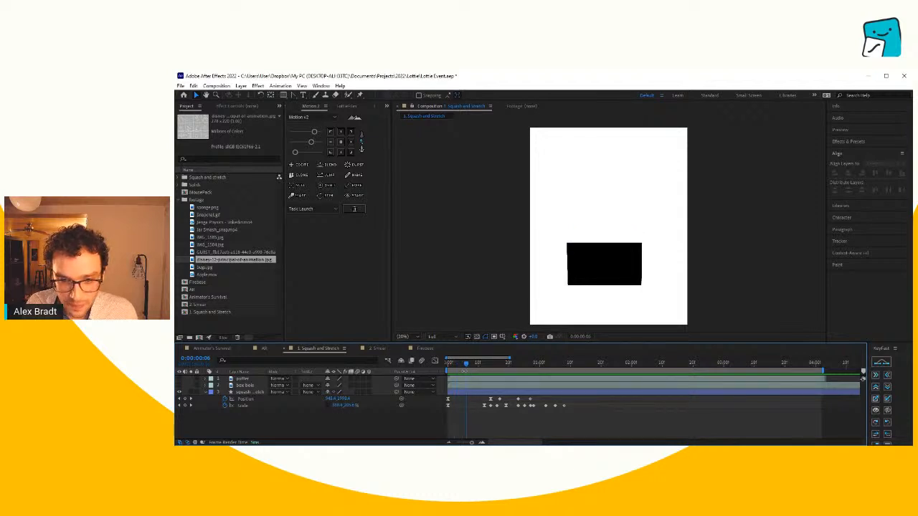
key(space)
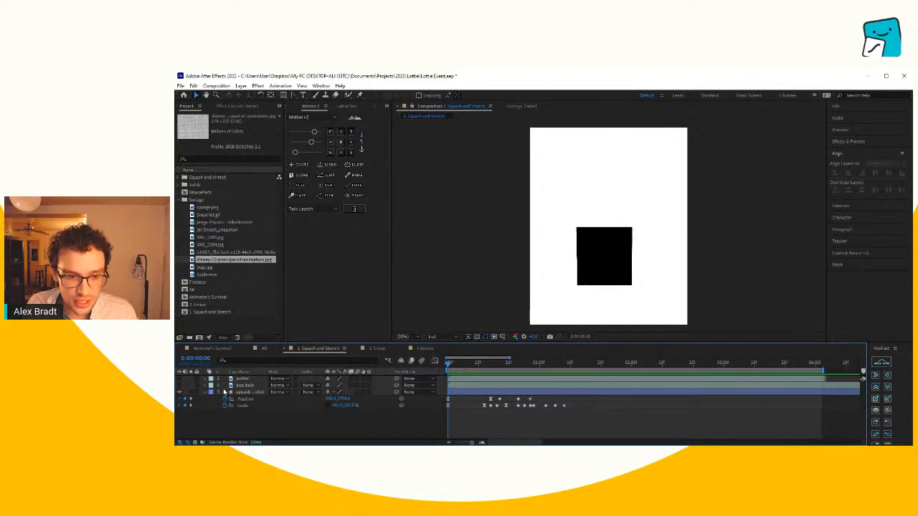
- Collapse the properties of the bottom squash and stretch shape layer and hide the layer
click(244, 393)
click(205, 393)
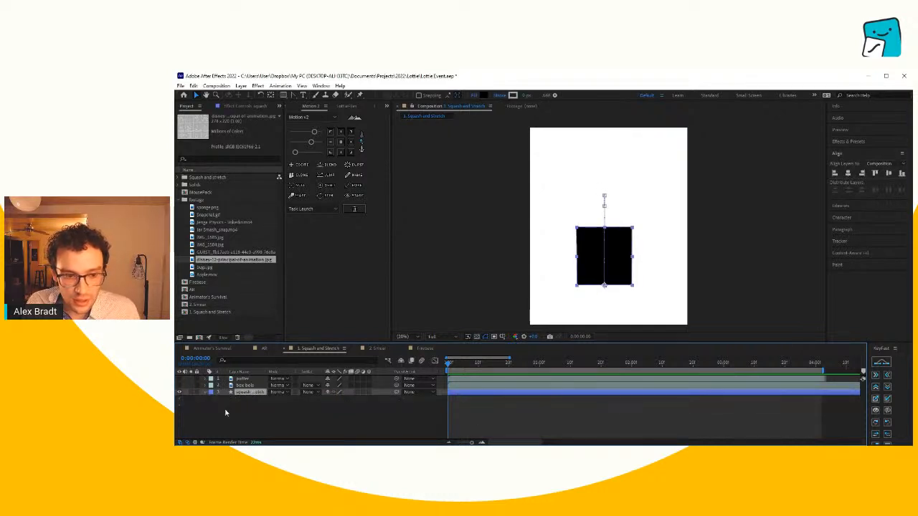
click(226, 413)
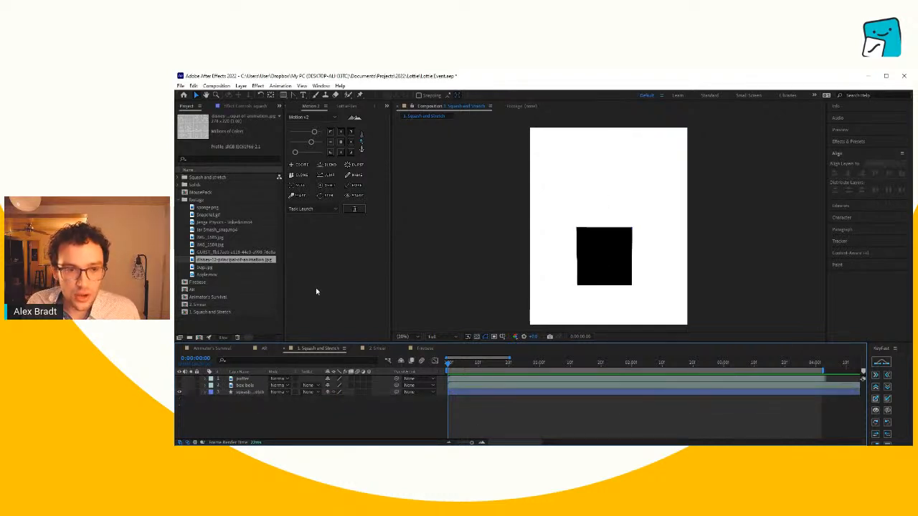
click(180, 386)
- Draw a black square near the middle of the composition as a new shape layer and centre its anchor point
click(283, 95)
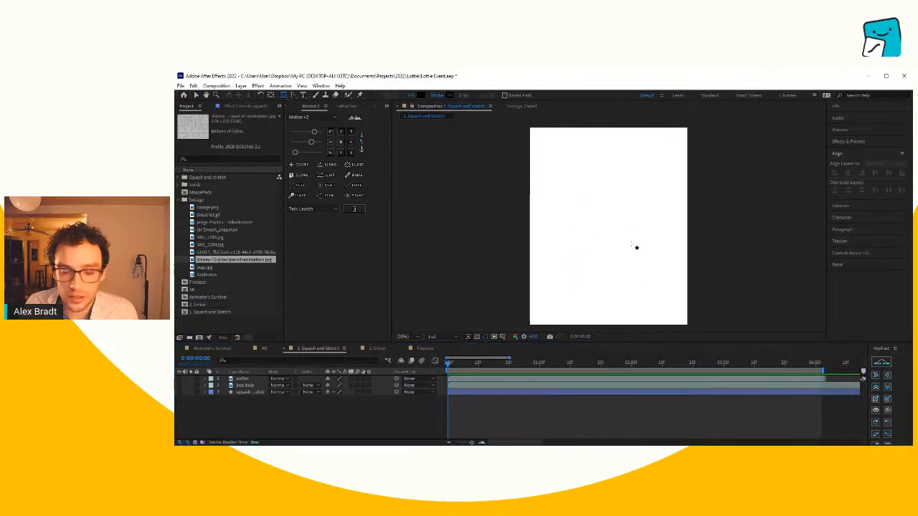
drag(586, 237, 636, 187)
click(546, 389)
click(554, 379)
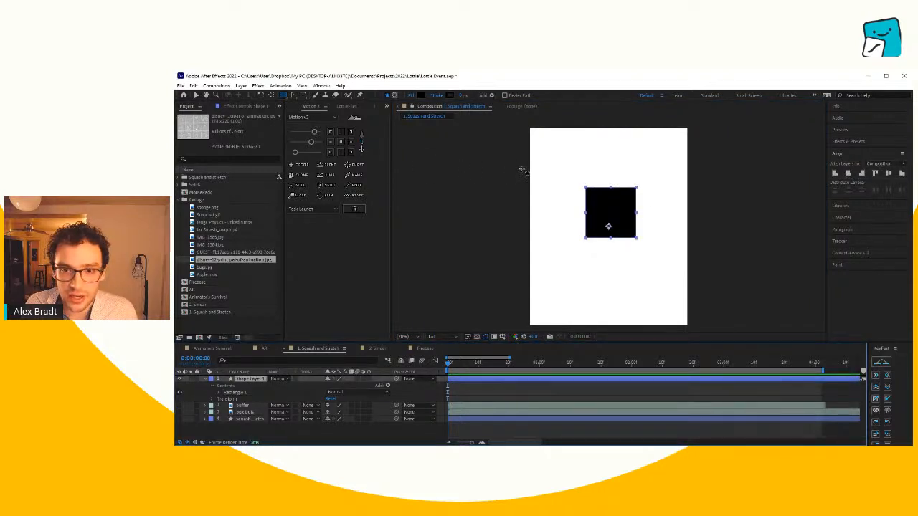
click(340, 144)
click(340, 142)
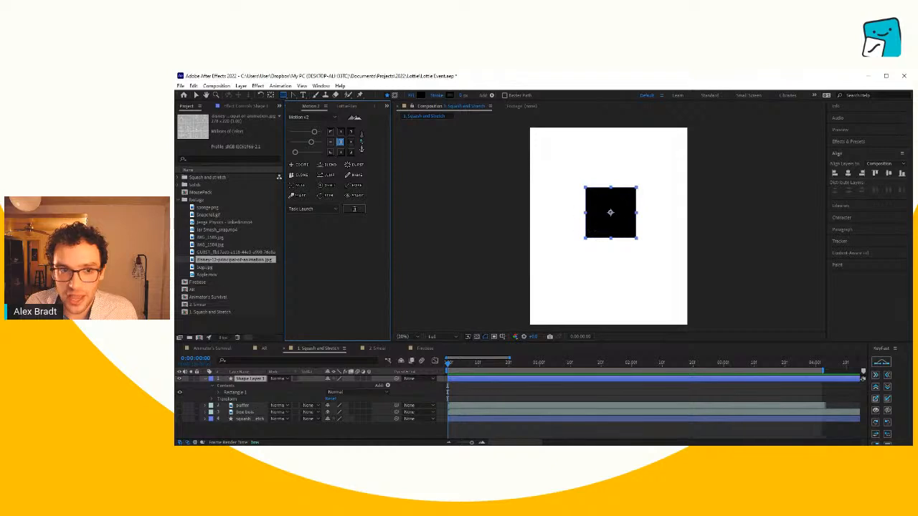
- Try to shift the square's anchor point off centre with the Pan Behind tool
click(271, 95)
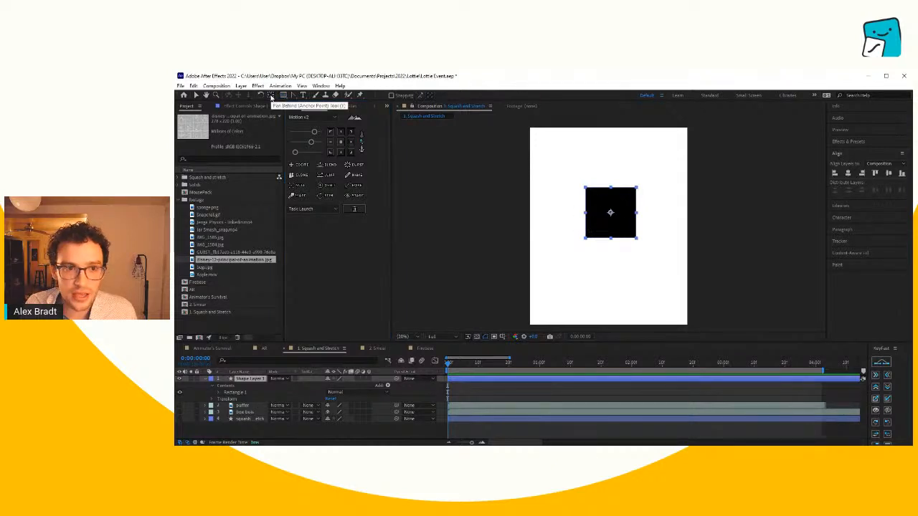
click(606, 219)
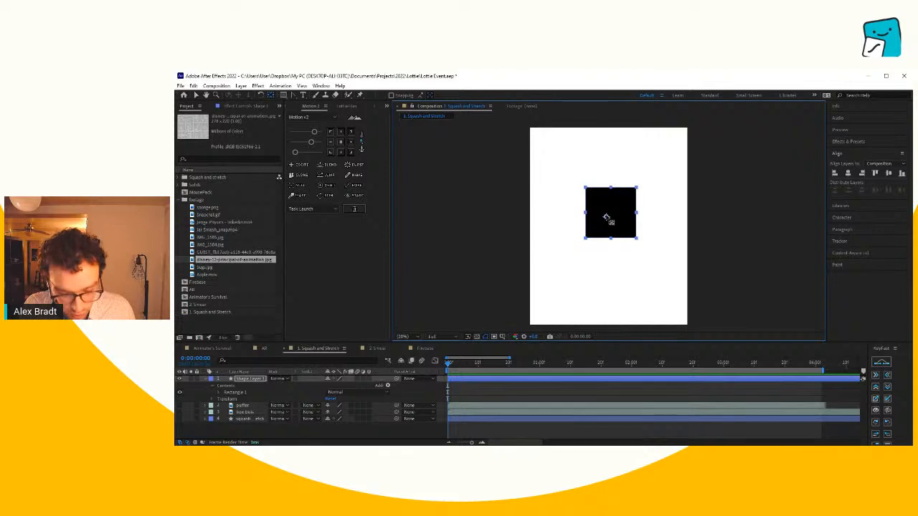
click(492, 392)
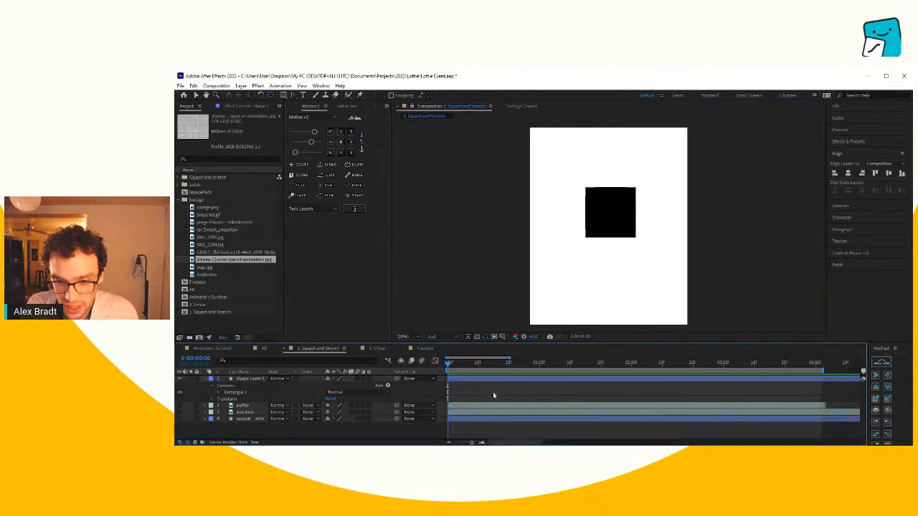
- Reveal the new square layer's Rotation property and test rotating the square about its centred anchor point
click(483, 379)
key(v)
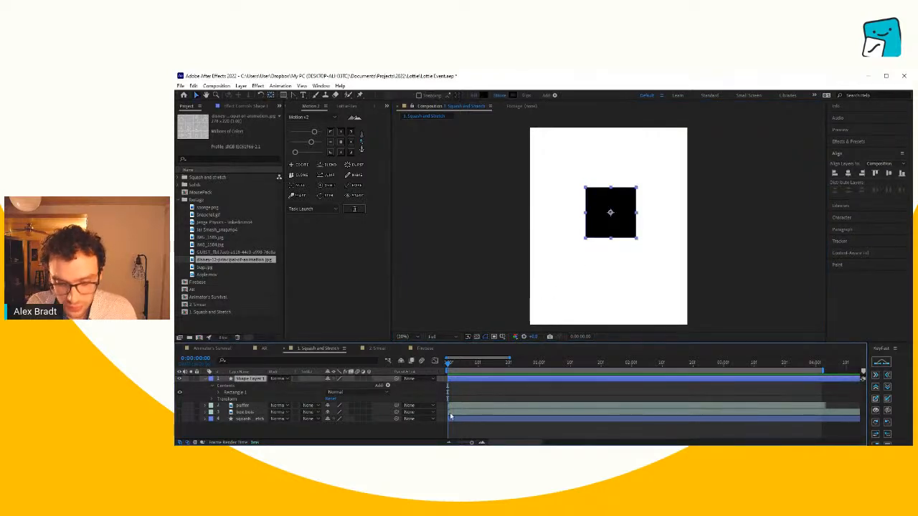
key(r)
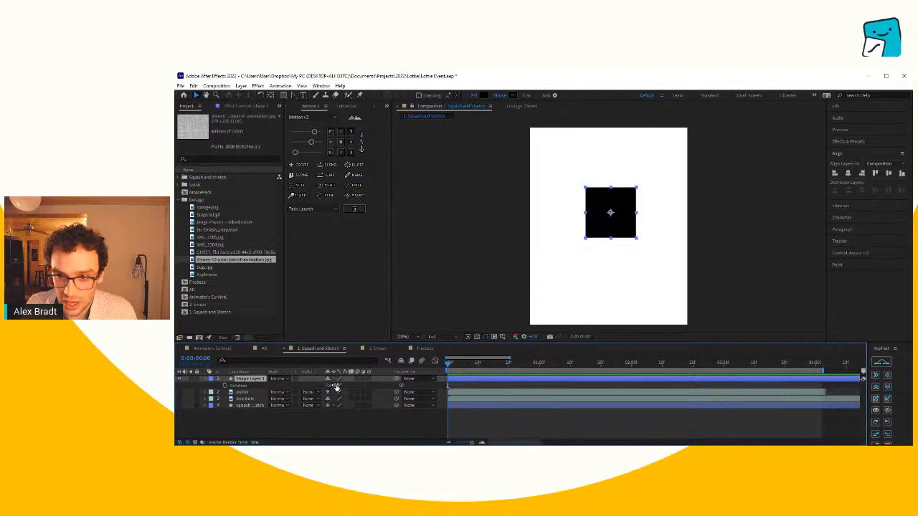
drag(332, 385, 335, 385)
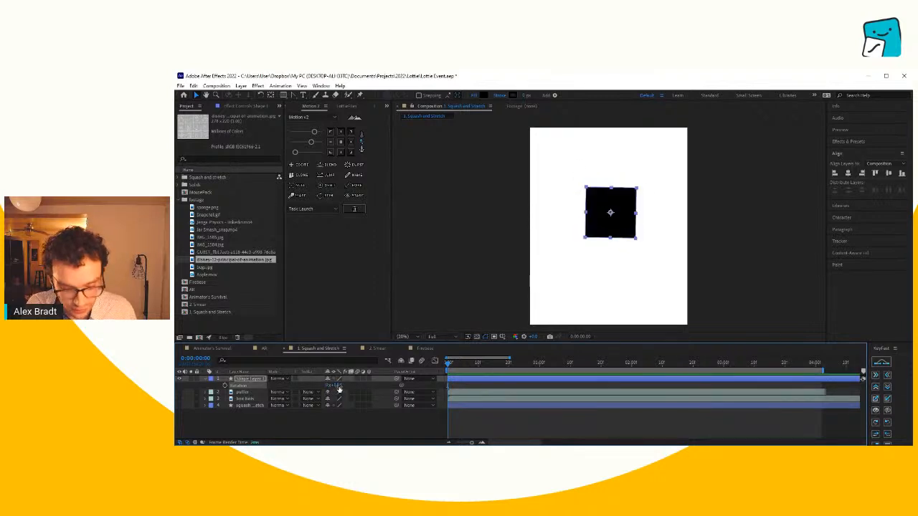
- Move the square's anchor point to its bottom centre and test the rotation about that point
click(341, 151)
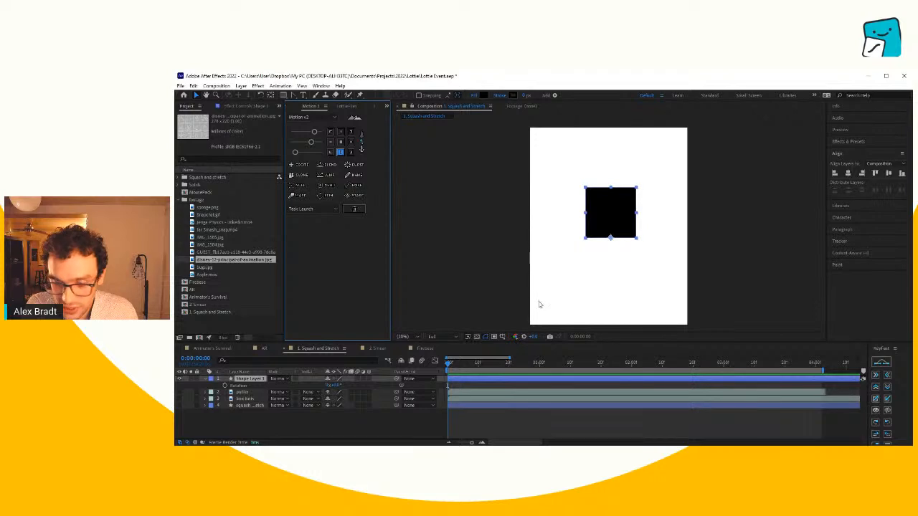
key(r)
key(r)
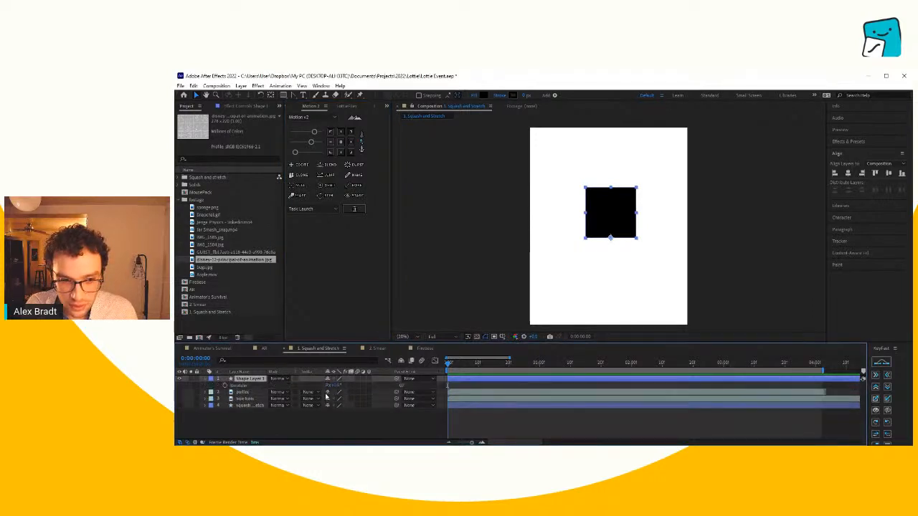
mouse_move(338, 385)
mouse_down()
mouse_move(358, 386)
mouse_move(334, 384)
mouse_up()
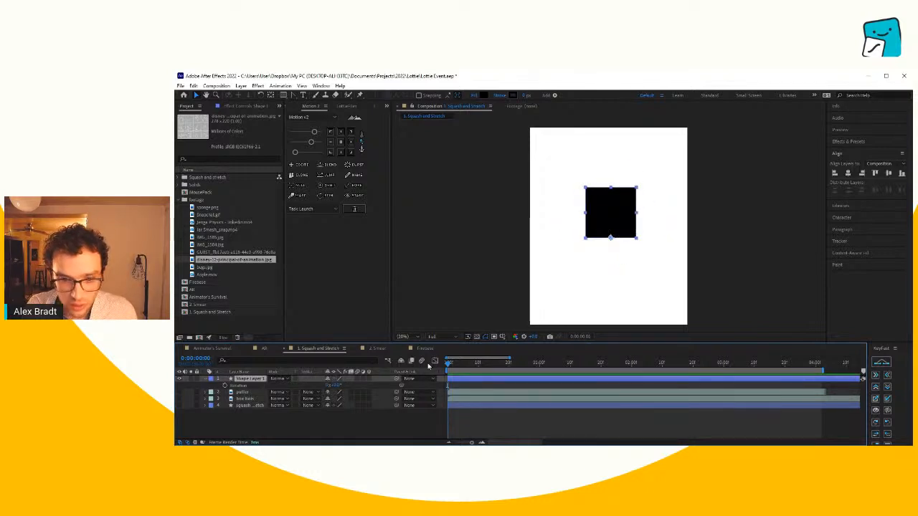
- Rename the new shape layer as square and keep it selected
key(Return)
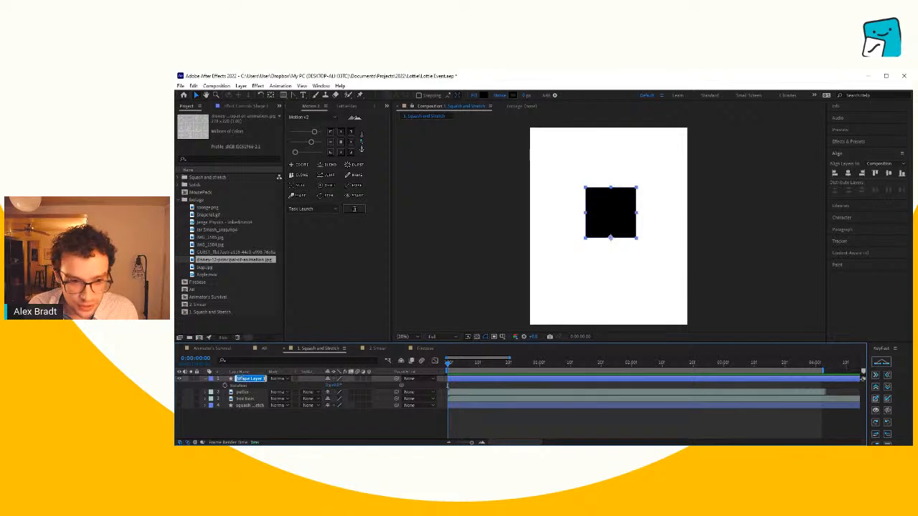
text(square)
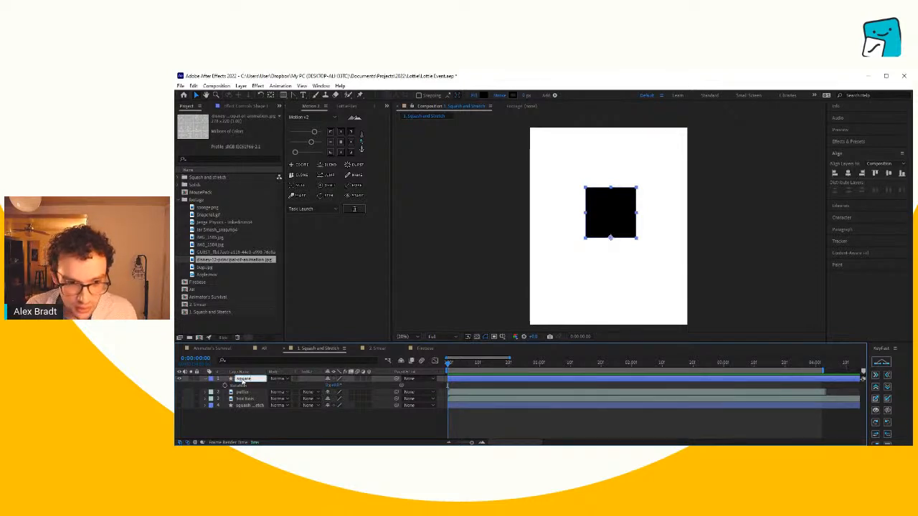
click(223, 437)
click(255, 382)
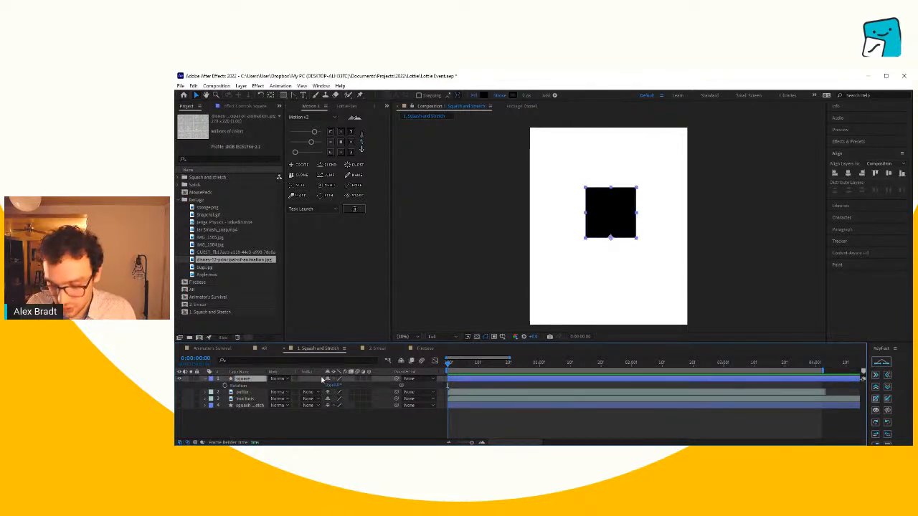
- Reveal the square layer's Position property and move the square lower in the frame
key(p)
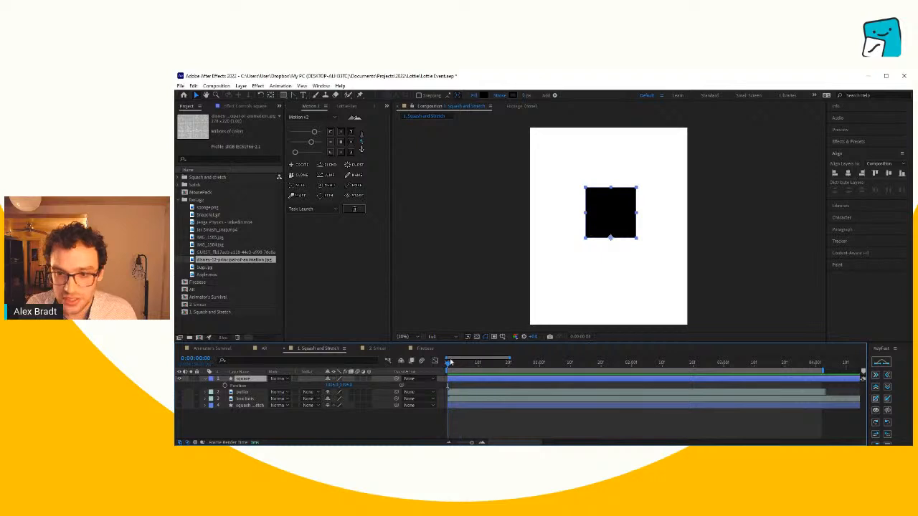
drag(612, 219, 609, 252)
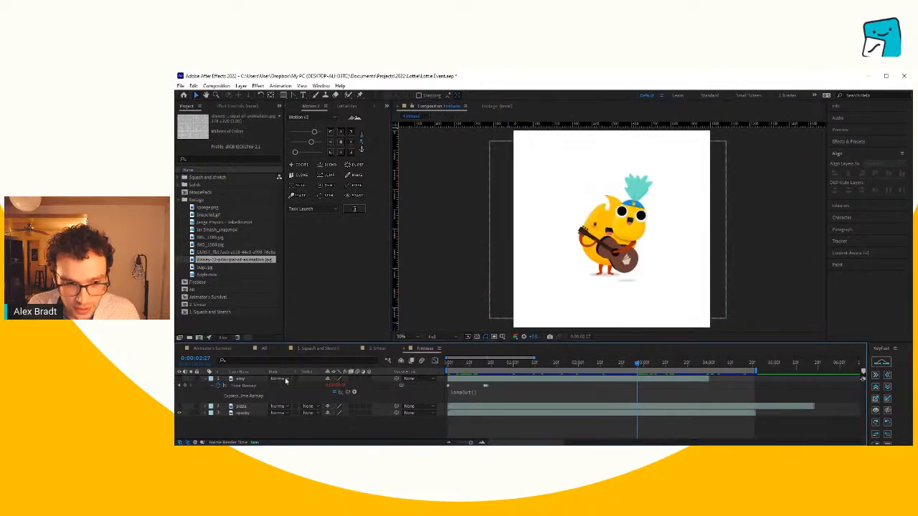
- Examine the bouncing pineapple in the Firebase composition with its layer soloed, and return to the Squash and Stretch composition
click(191, 379)
drag(451, 364, 525, 376)
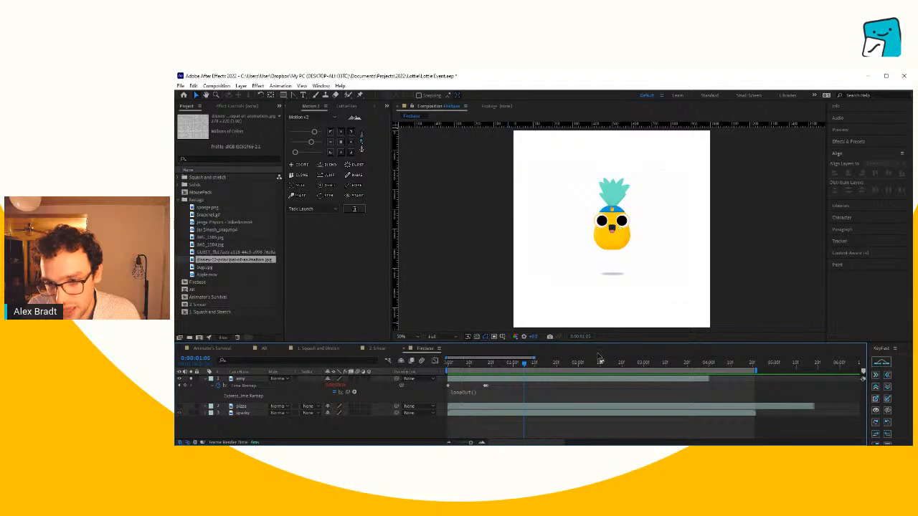
click(543, 363)
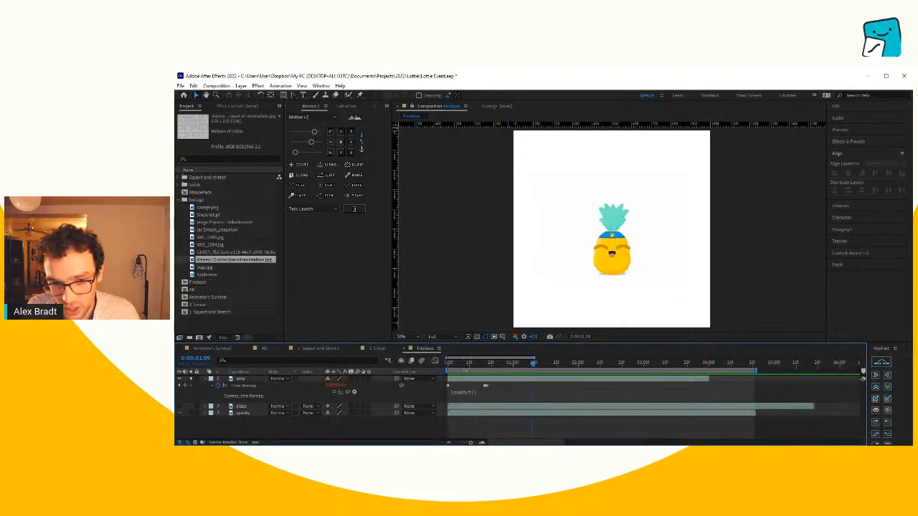
click(304, 349)
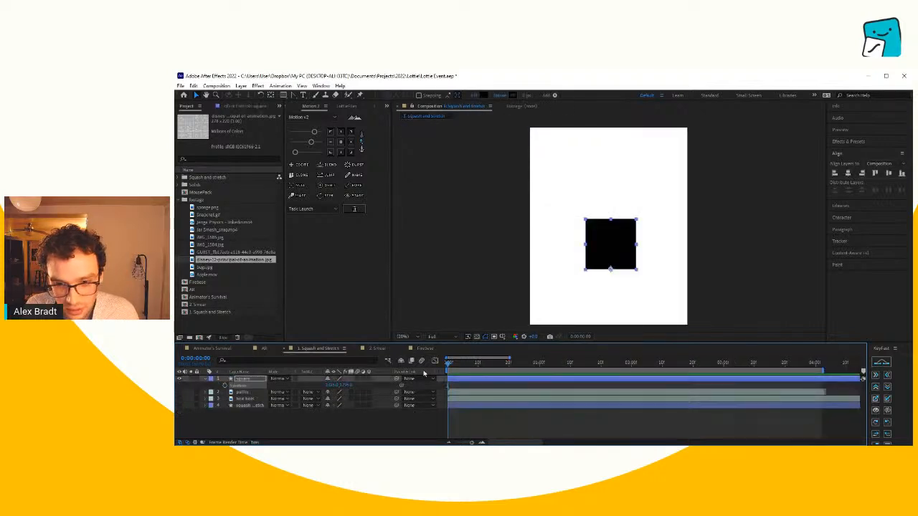
- Show the finished squash and stretch layer in place of the square, reveal its keyframes and preview its motion
click(180, 379)
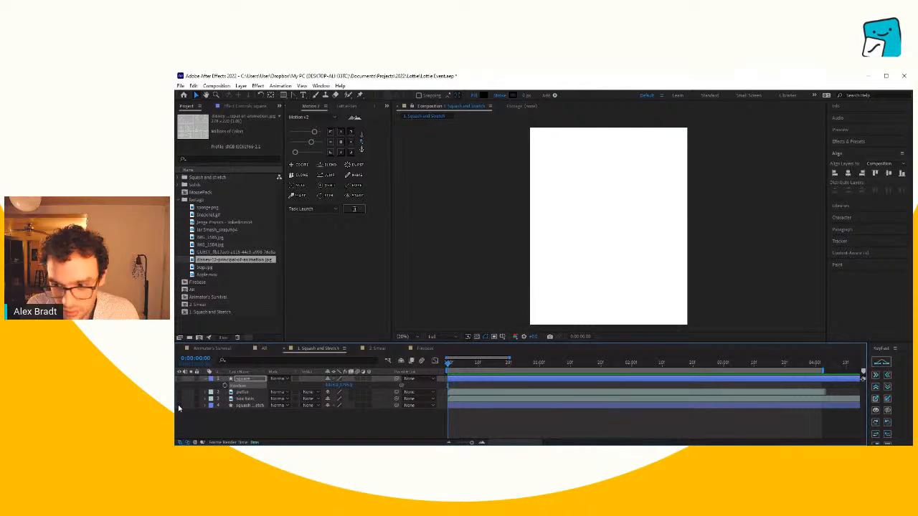
click(179, 406)
click(245, 407)
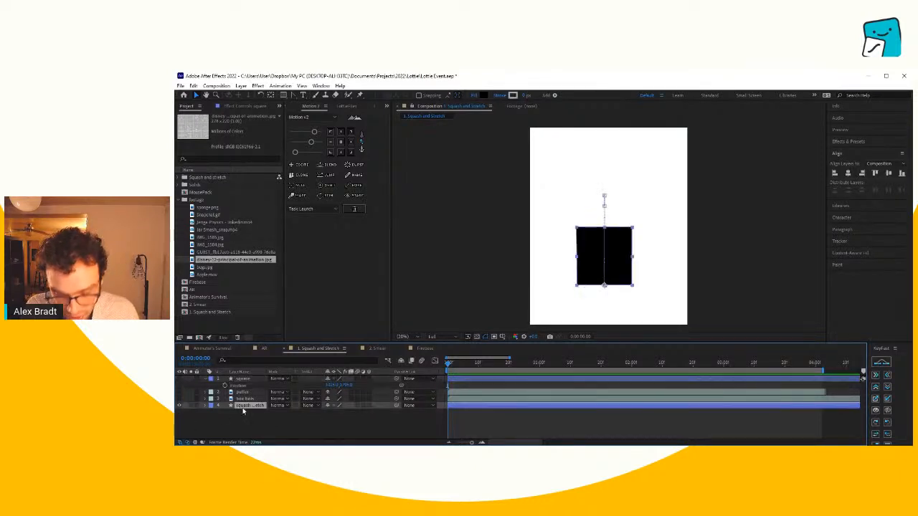
key(u)
drag(582, 366, 625, 364)
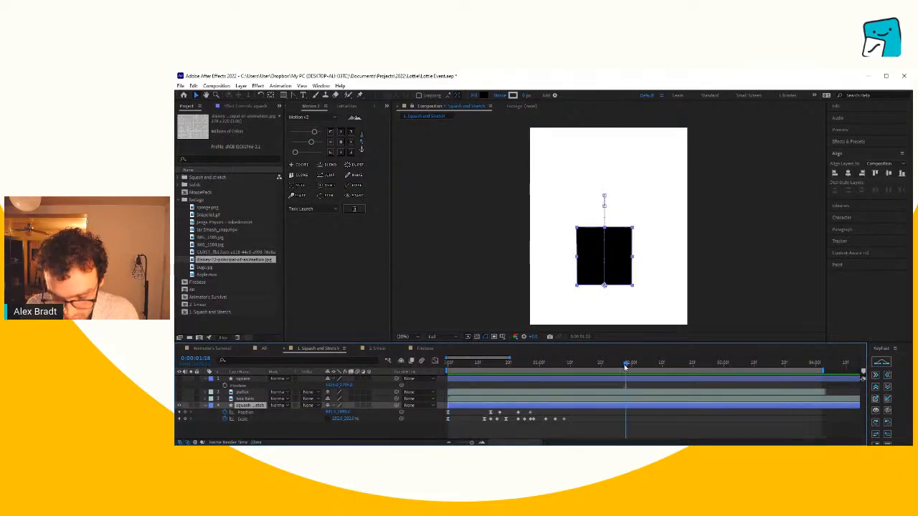
key(space)
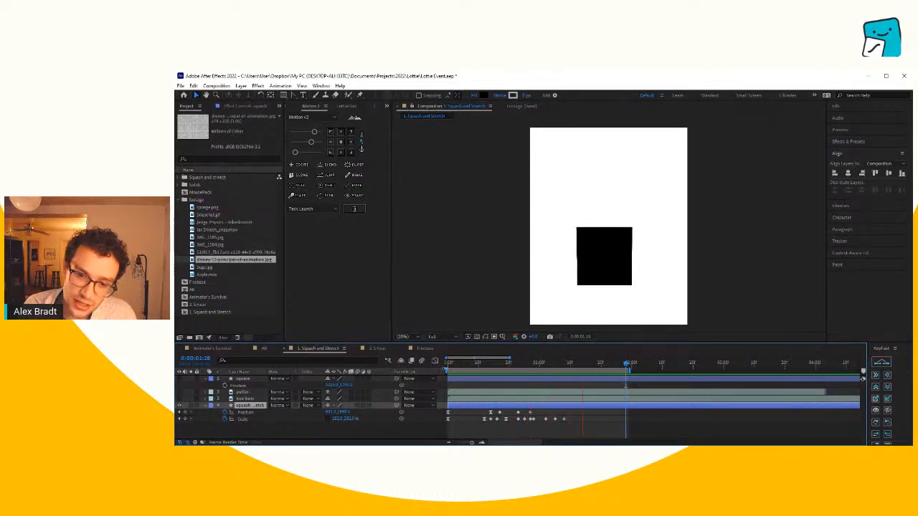
click(447, 366)
drag(448, 370, 424, 391)
- Switch visibility from the finished example back to the square layer and set a Position keyframe on the square at 0:00
click(179, 406)
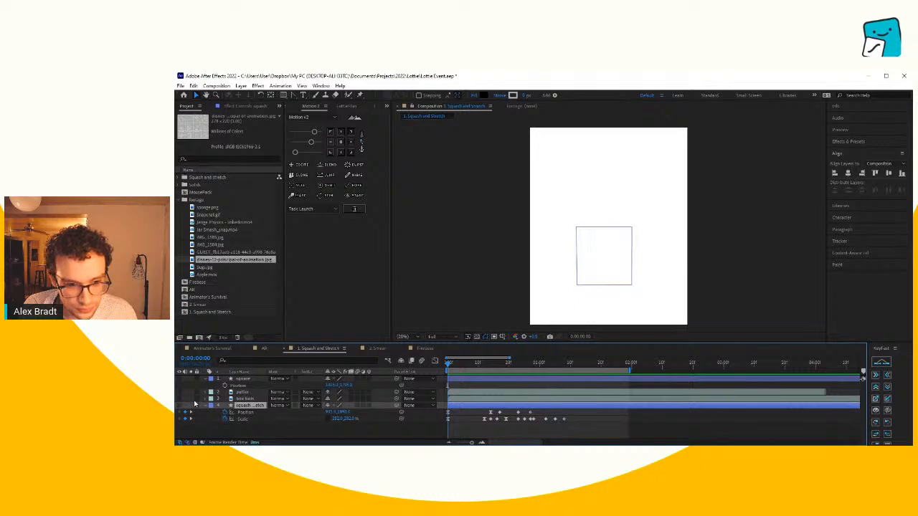
click(193, 387)
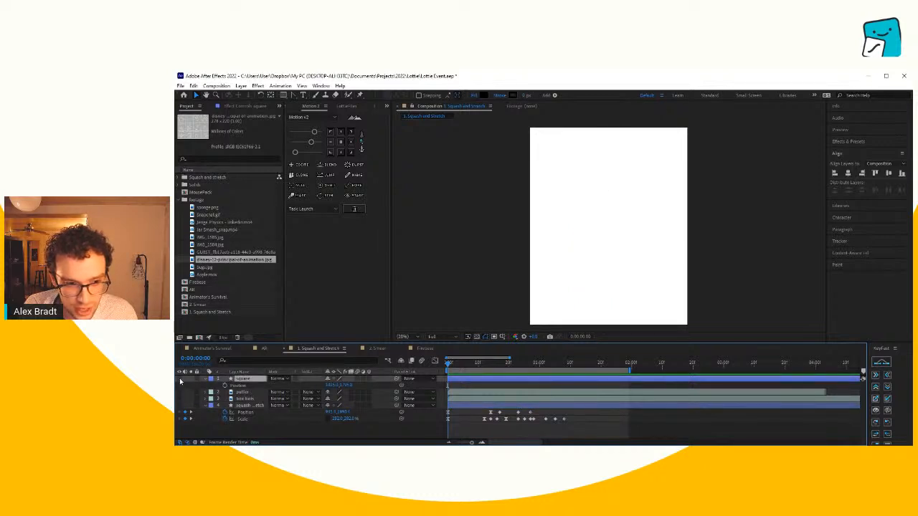
click(180, 378)
click(226, 387)
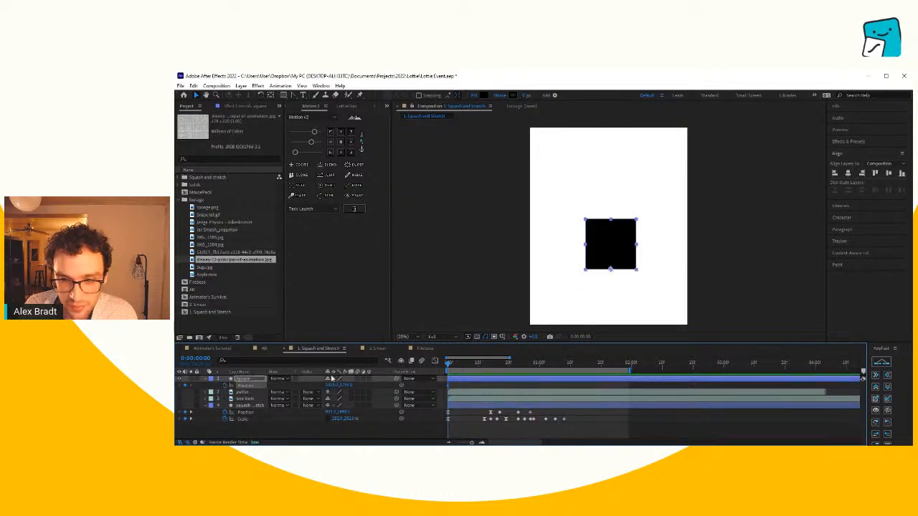
- Raise the square straight up at frame 23 to create its second Position keyframe
drag(476, 370, 518, 371)
key(shift+Up)
key(shift+Up)
key(shift+Up)
key(shift+Up)
key(shift+Up)
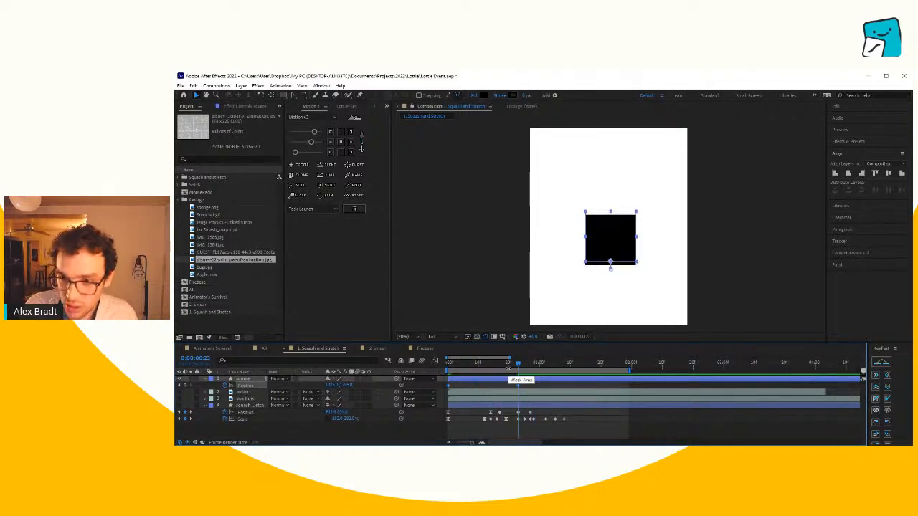
key(shift+Up)
key(shift+Up)
key(shift+Up)
key(shift+Up)
key(shift+Up)
key(shift+Up)
key(shift+Up)
key(shift+Up)
key(shift+Up)
key(shift+Up)
key(shift+Up)
key(shift+Up)
key(shift+Up)
key(shift+Up)
key(shift+Up)
key(shift+Up)
key(shift+Up)
key(shift+Up)
key(shift+Up)
key(shift+Up)
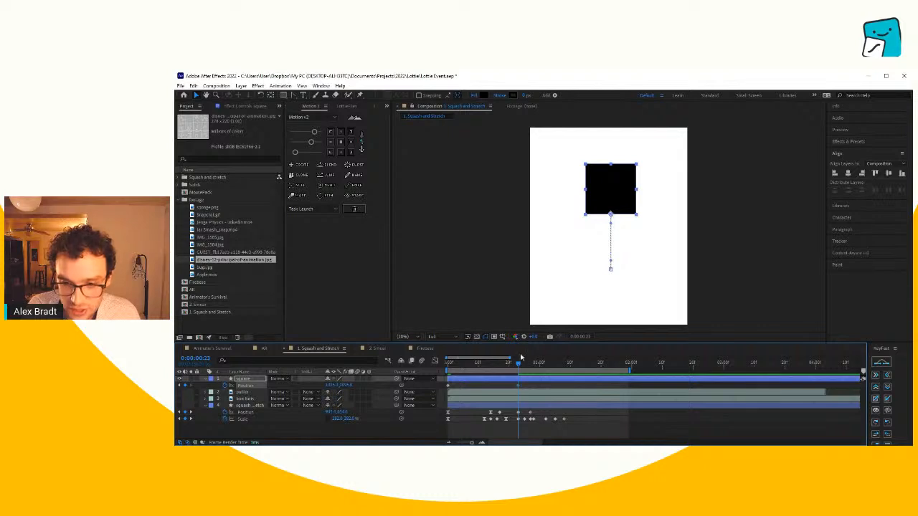
- Demonstrate moving the square aside and reposition it at the frame 23 keyframe, high in the frame directly above its starting point
drag(609, 186, 567, 259)
mouse_move(514, 366)
mouse_down()
mouse_move(449, 367)
mouse_move(517, 371)
mouse_up()
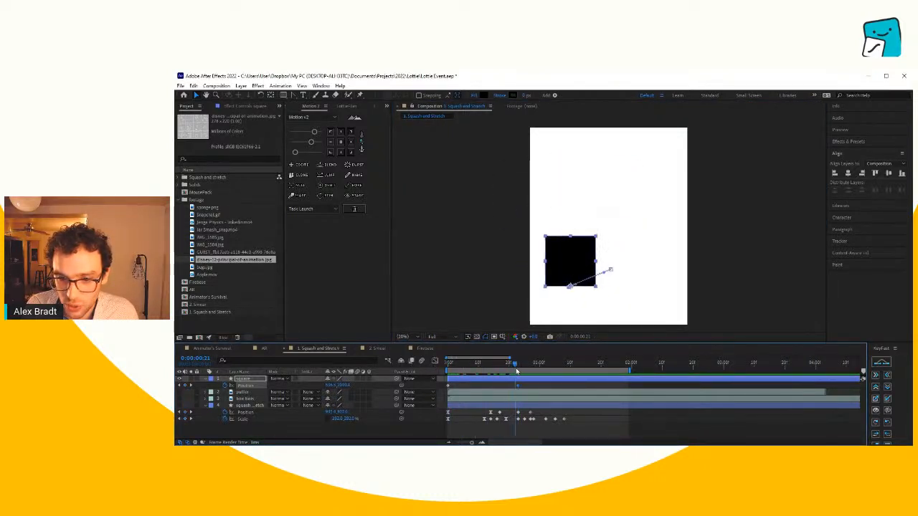
click(190, 387)
drag(582, 258, 623, 170)
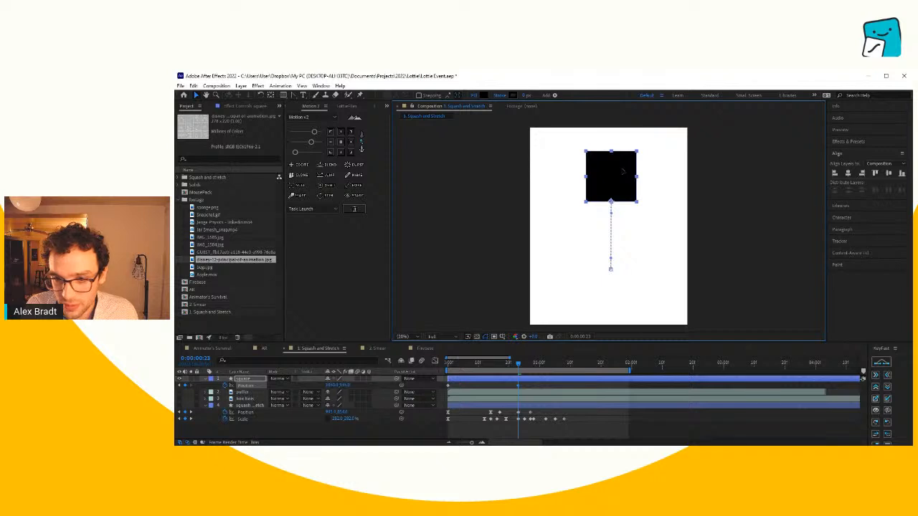
- Paste the square's starting Position keyframe at 0:01:17 so it drops back down, and preview the bounce
click(549, 365)
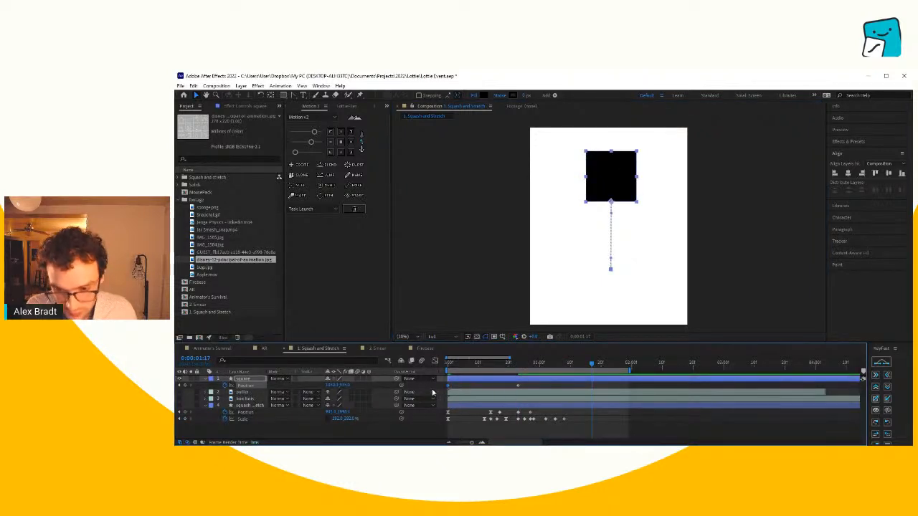
key(ctrl+v)
key(space)
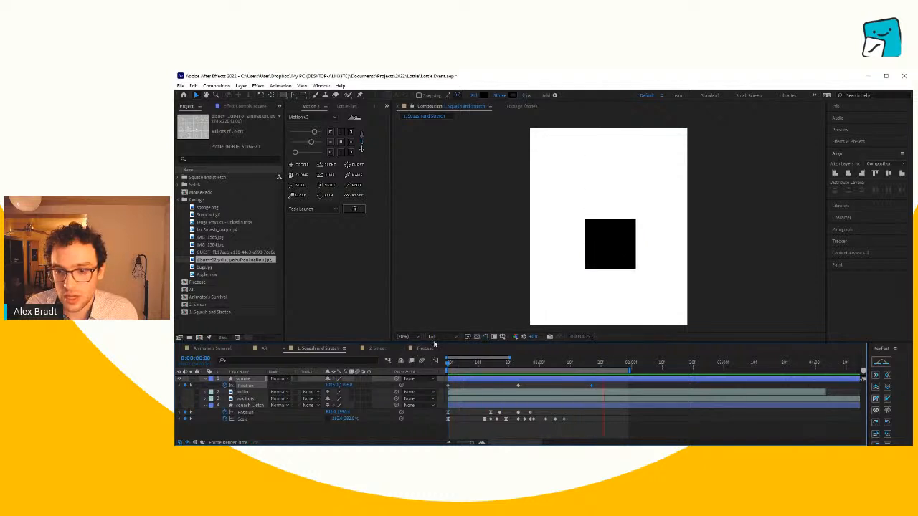
key(space)
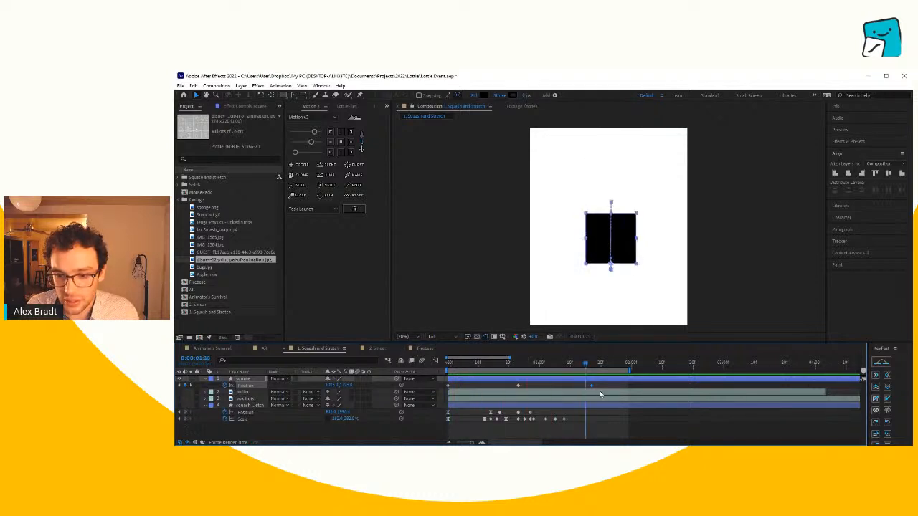
- Retime the square's Position keyframes to 0:00, frame 22 and 0:01:09, and preview the faster bounce
drag(603, 389, 431, 388)
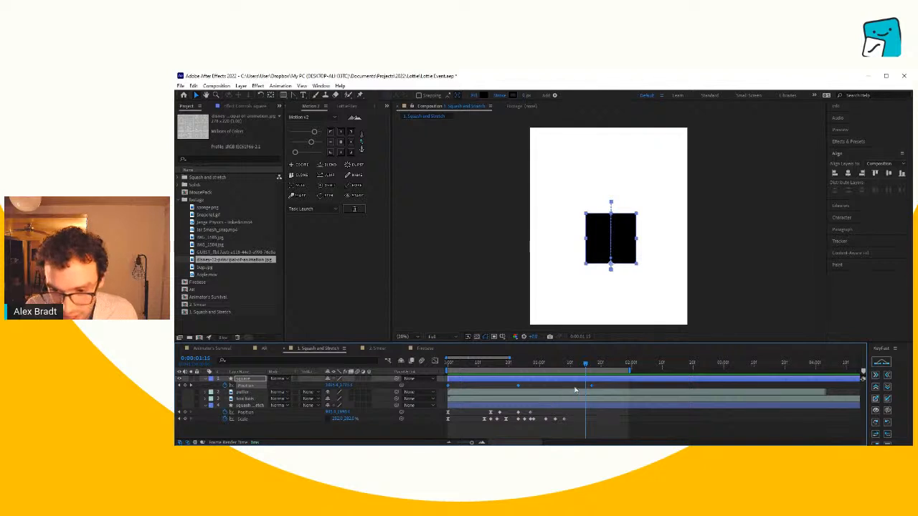
drag(592, 386, 611, 386)
click(613, 390)
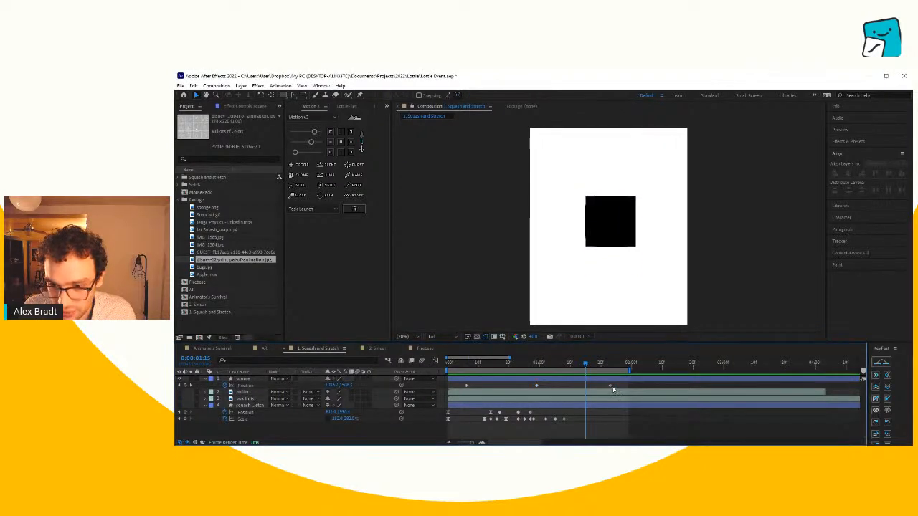
drag(537, 386, 569, 387)
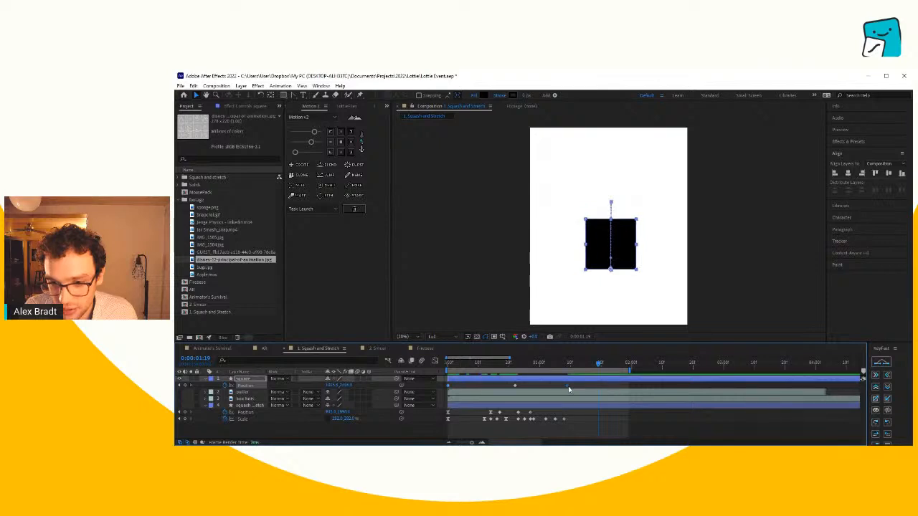
key(space)
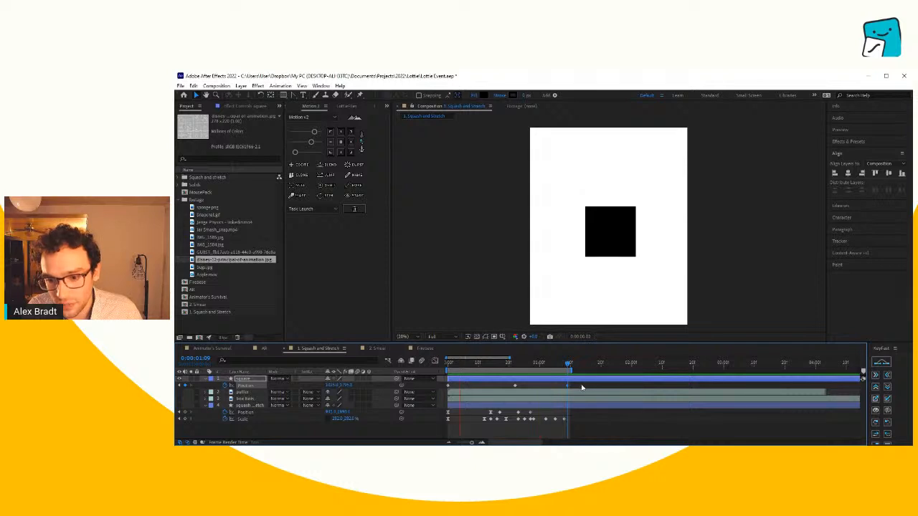
key(space)
- Try to apply Easy Ease to the square's Position keyframes and check their speed in an enlarged Graph Editor
drag(589, 387, 447, 391)
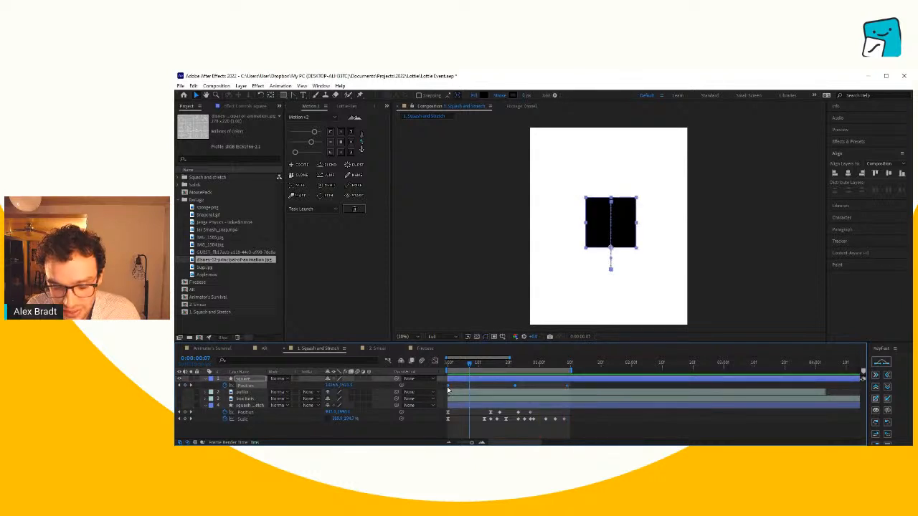
right_click(538, 386)
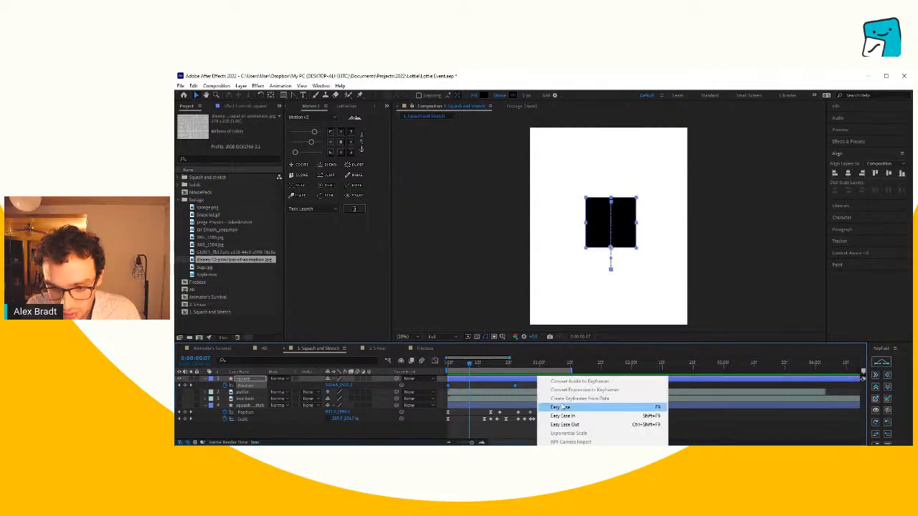
click(563, 406)
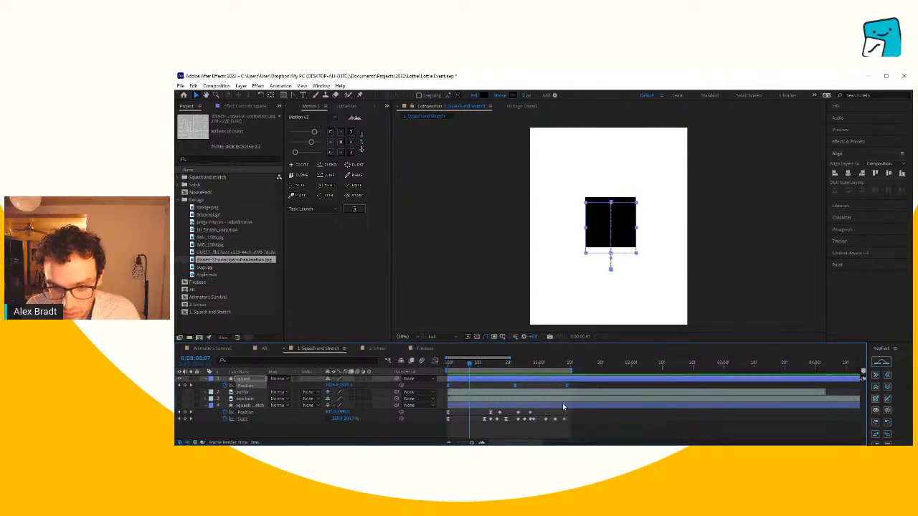
click(435, 362)
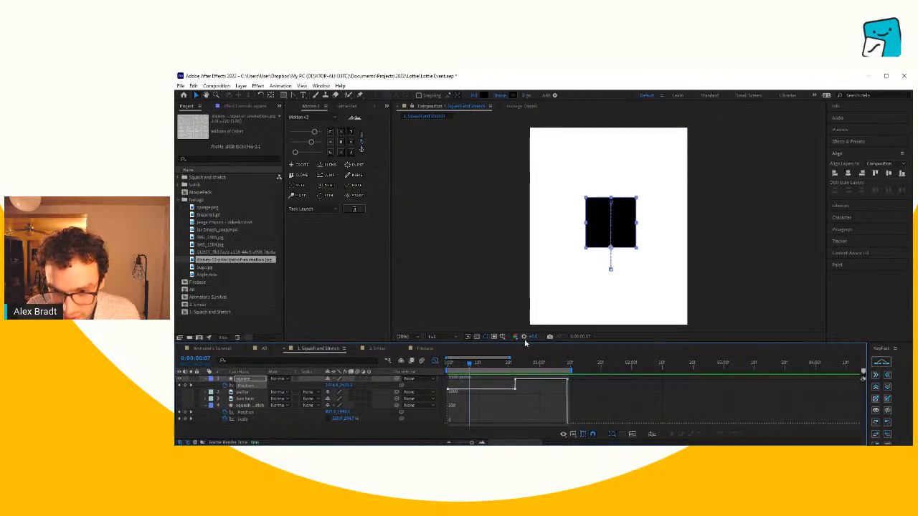
drag(525, 342, 529, 267)
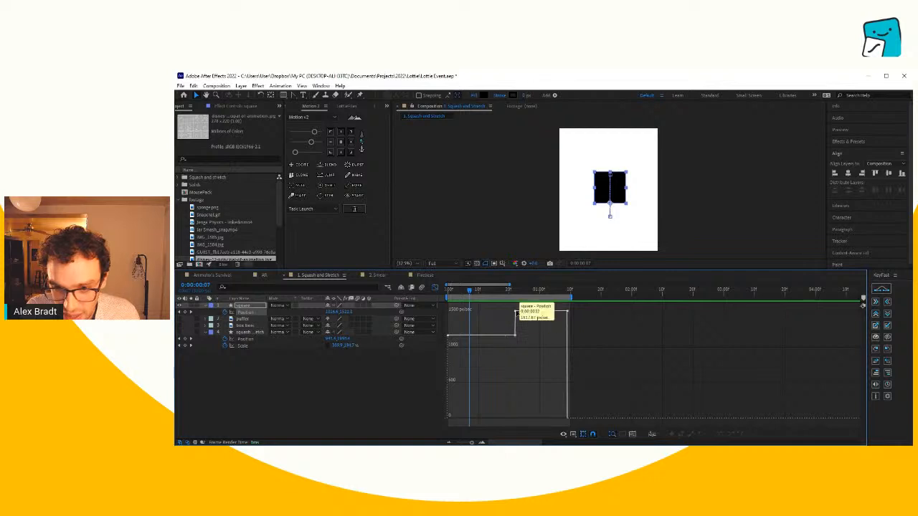
click(434, 288)
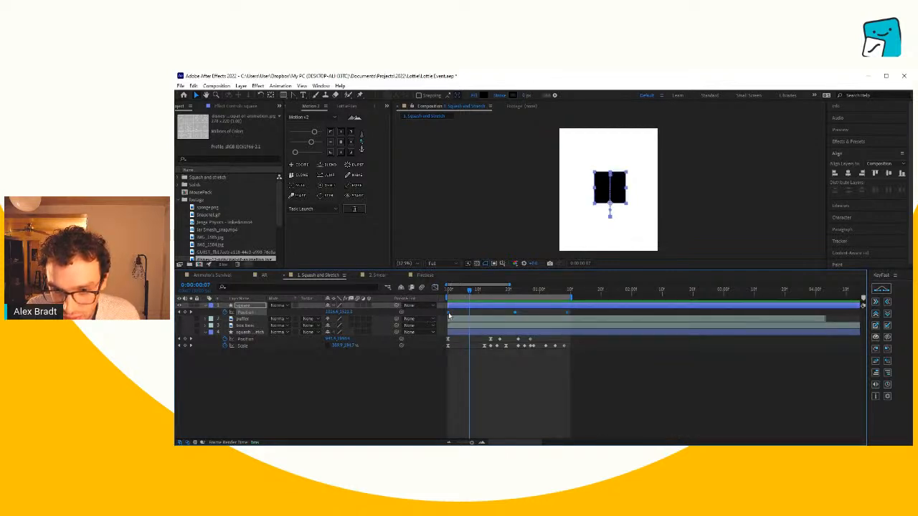
- Apply Easy Ease to the square's three Position keyframes and display their speed graph
mouse_move(495, 411)
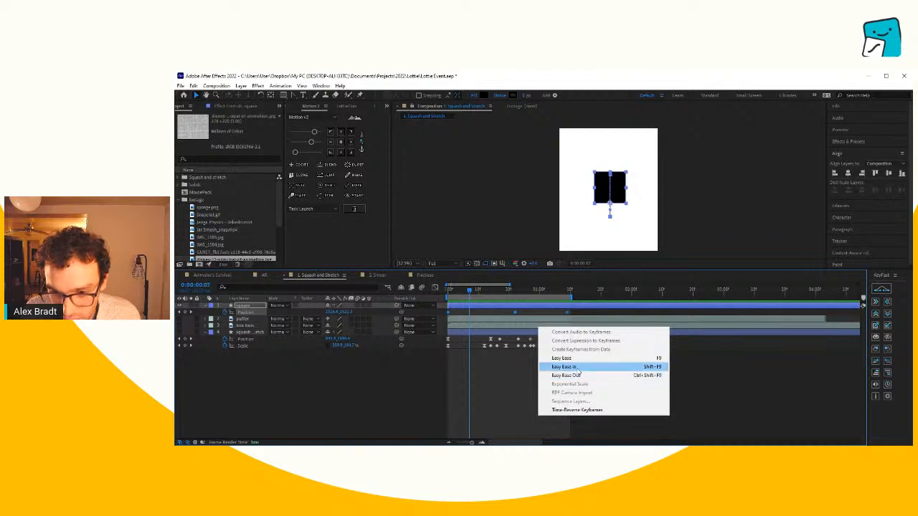
click(576, 360)
click(433, 287)
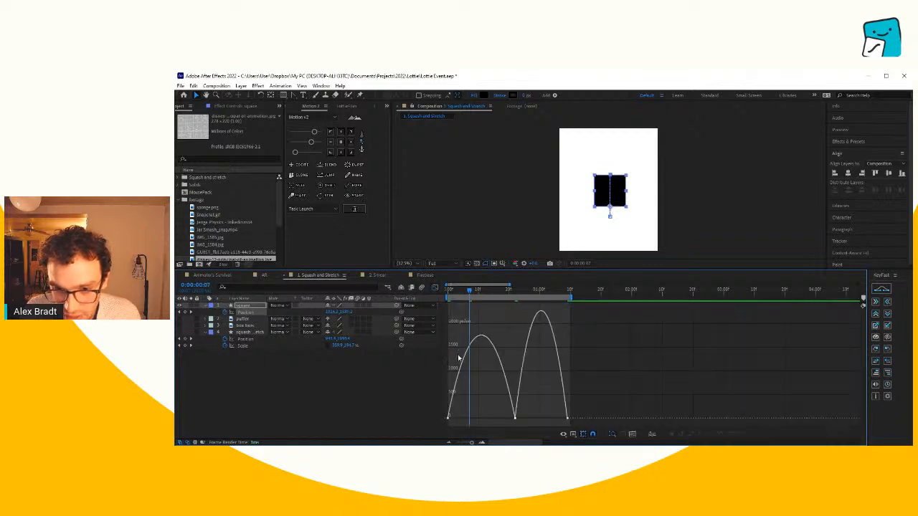
- Preview the eased bounce with a larger composition view and return the timeline to its keyframe display
key(space)
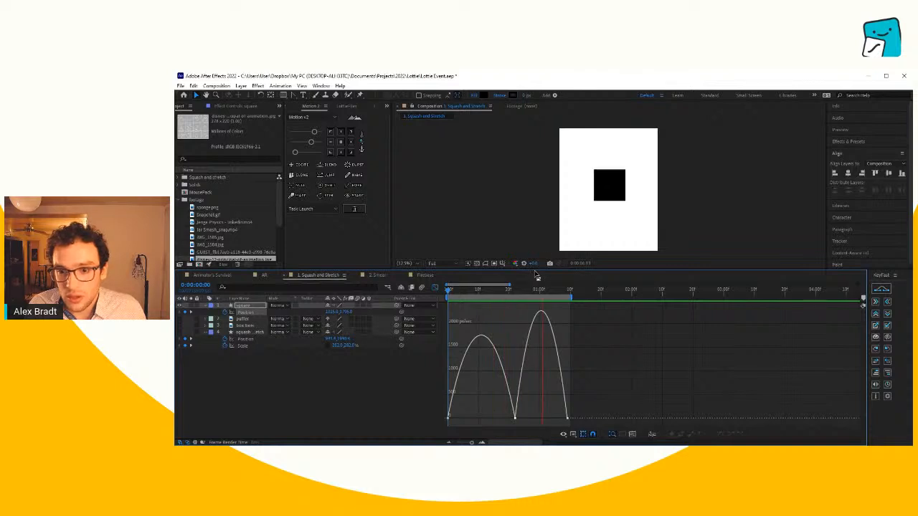
drag(536, 268, 537, 309)
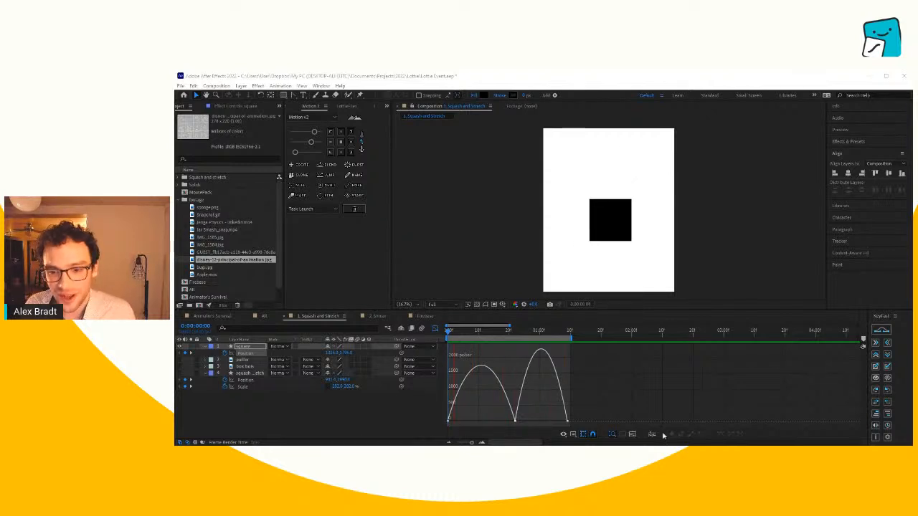
click(650, 405)
key(space)
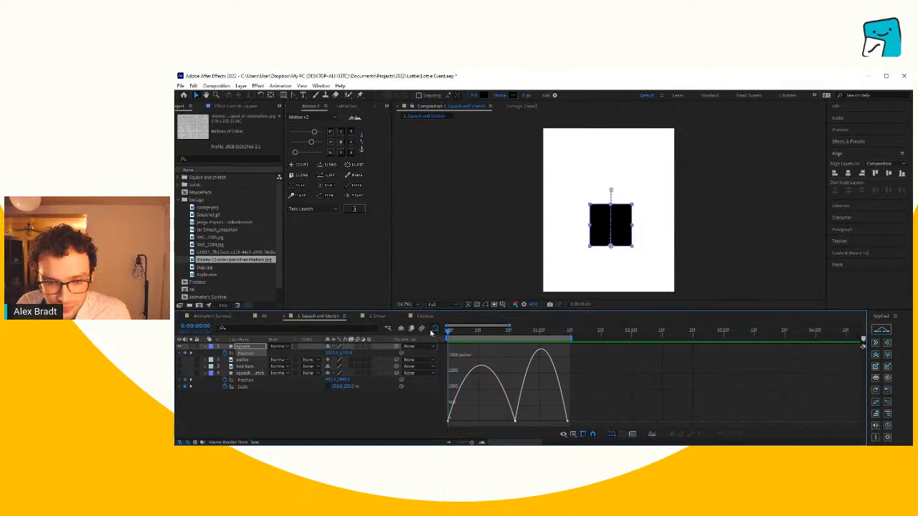
click(433, 330)
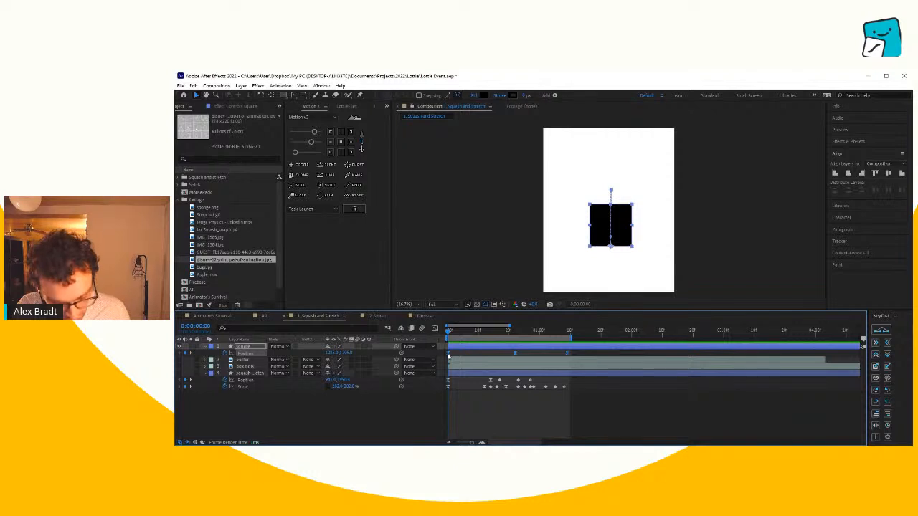
- Solo the finished squash-and-stretch layer and preview how its square flattens before the jump
click(480, 403)
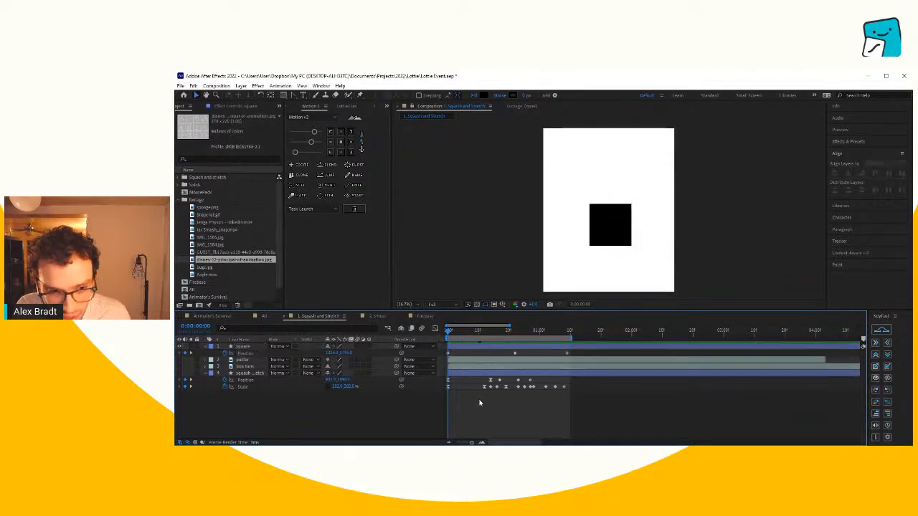
click(180, 373)
click(190, 373)
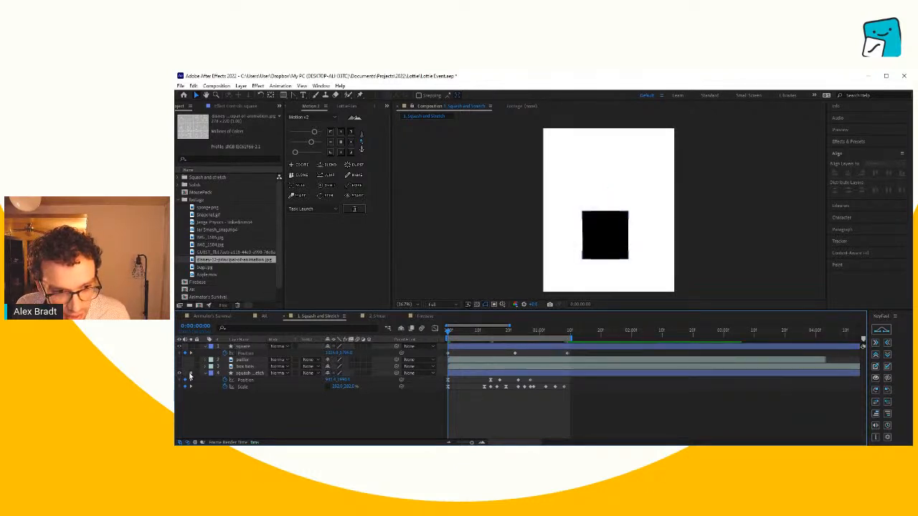
drag(450, 333, 441, 352)
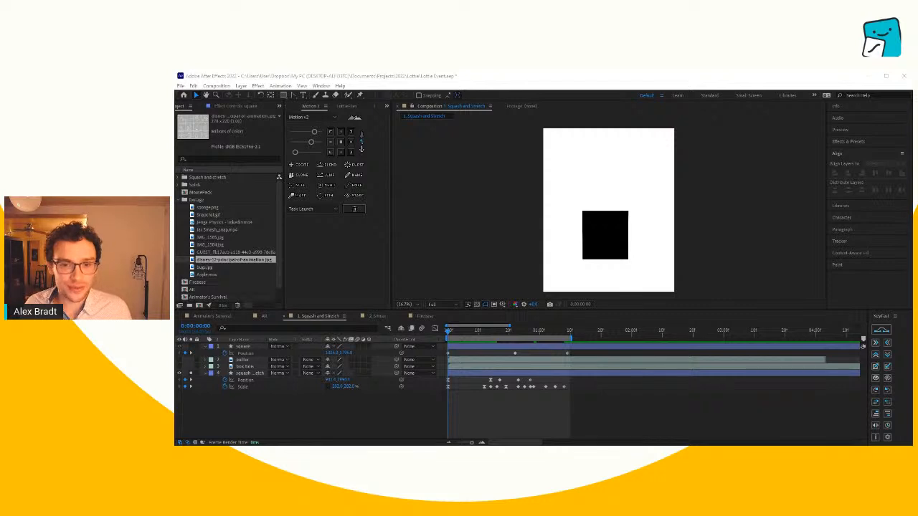
click(602, 414)
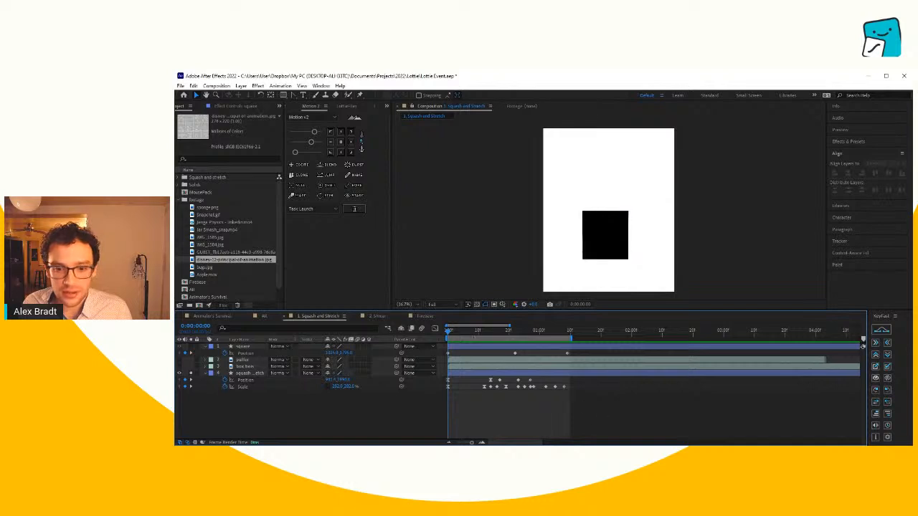
drag(459, 332, 485, 340)
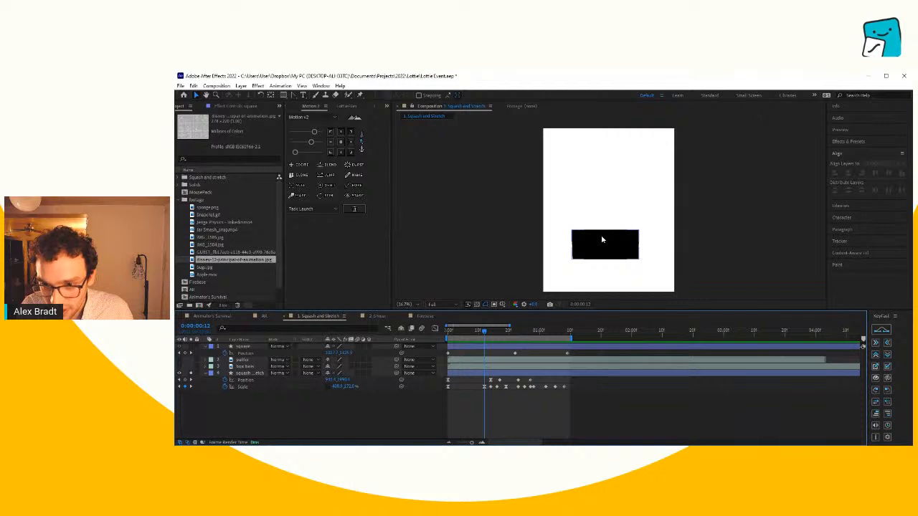
click(602, 239)
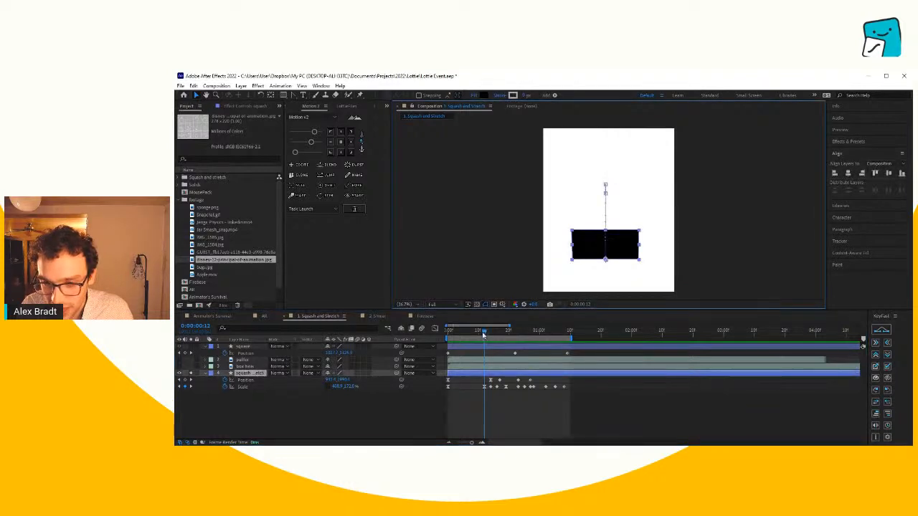
drag(483, 335, 445, 339)
key(space)
key(space)
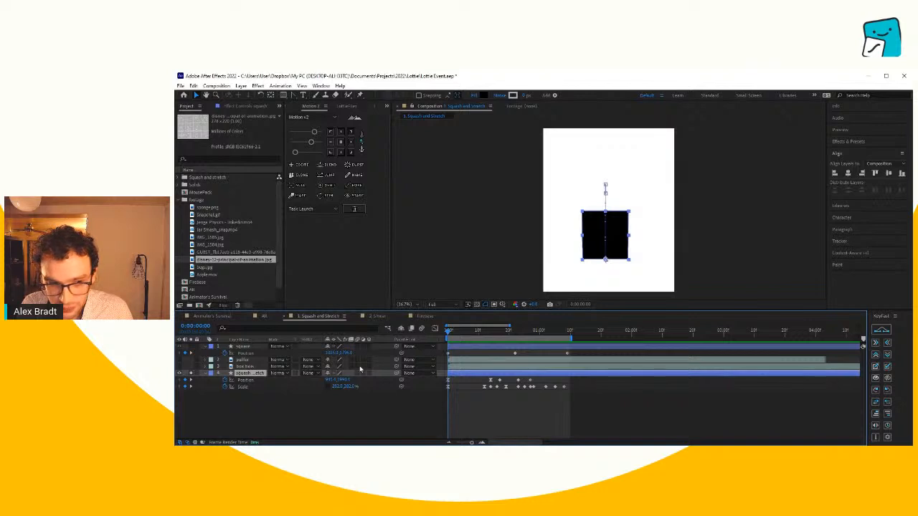
- Reveal the square layer's Scale, unlink its proportions and set a Scale keyframe at 0:00
click(246, 347)
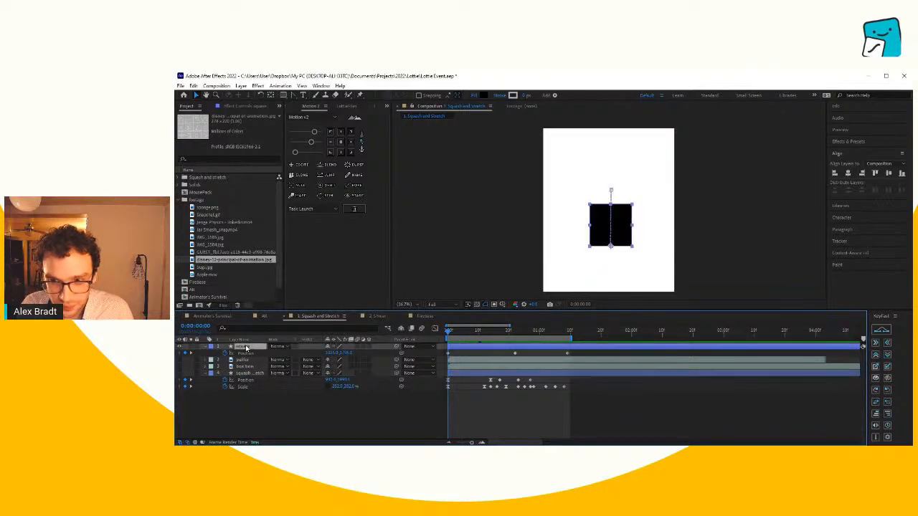
key(s)
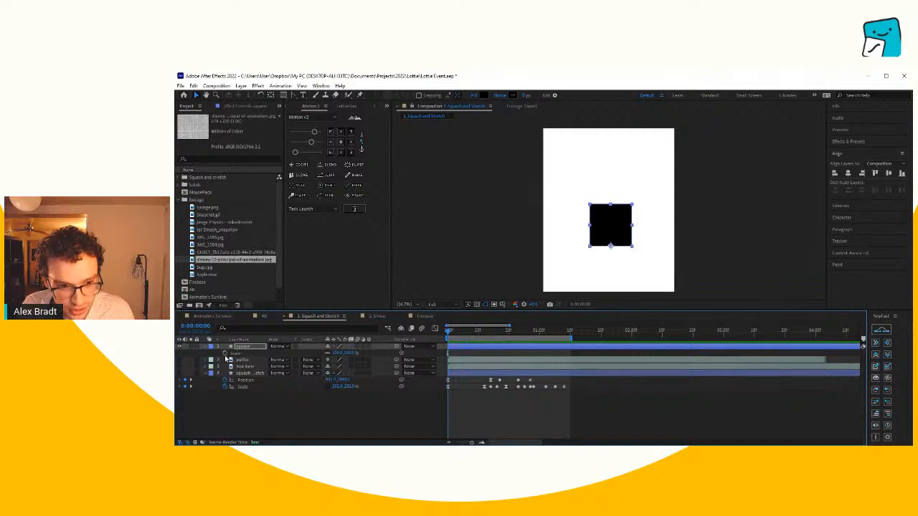
click(205, 373)
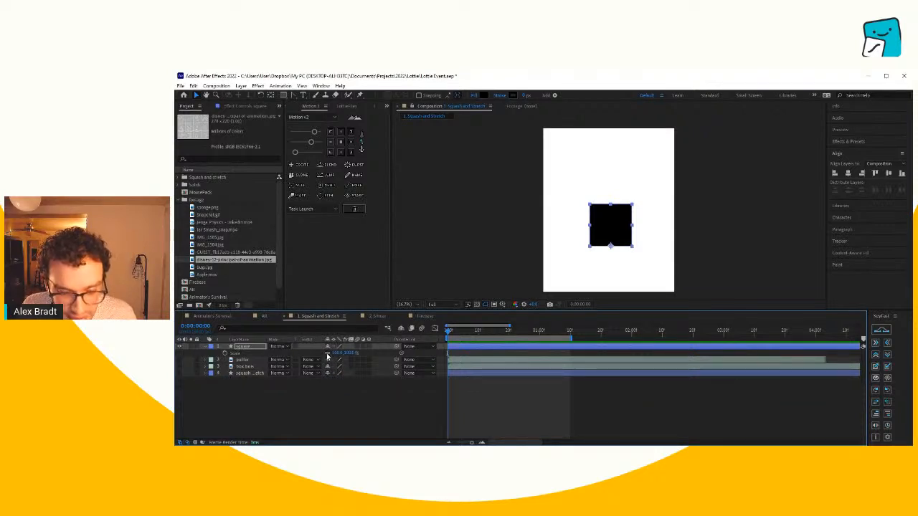
drag(339, 353, 360, 352)
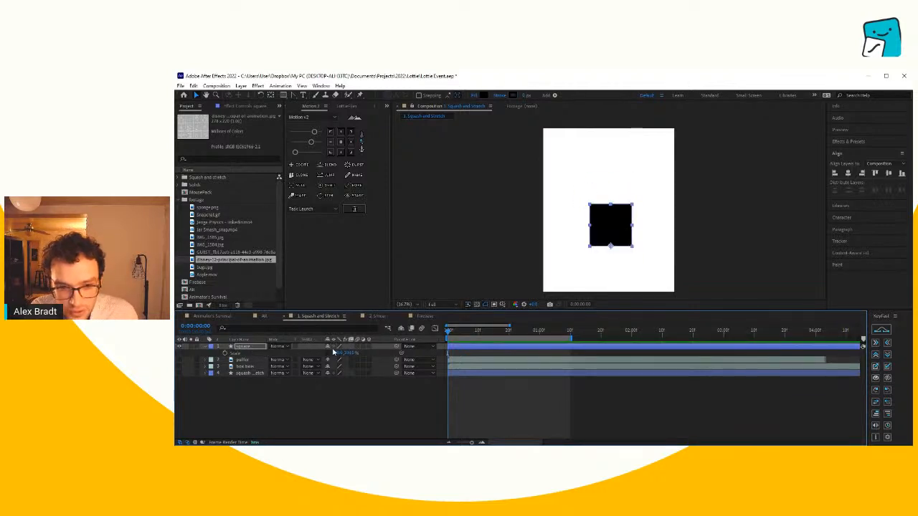
click(225, 353)
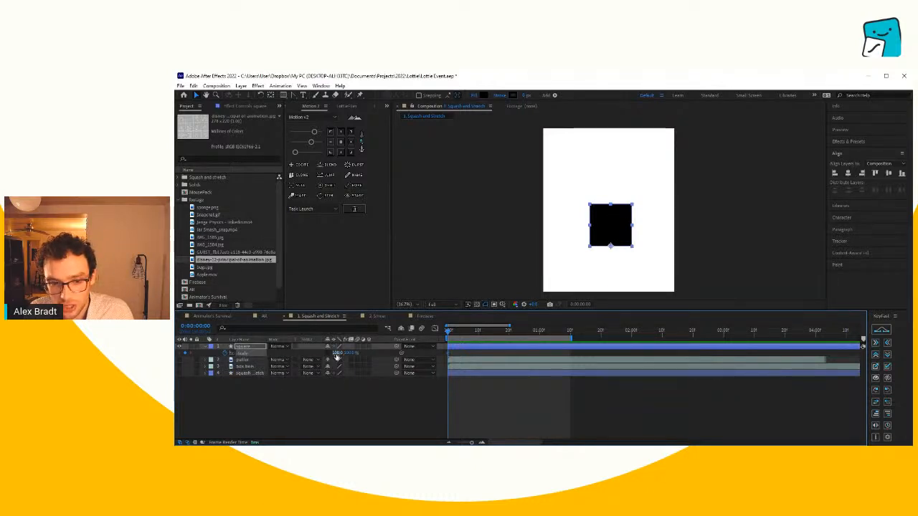
- Squash the square at frame 12 with a Scale keyframe about 170% wide and 50% high
click(453, 330)
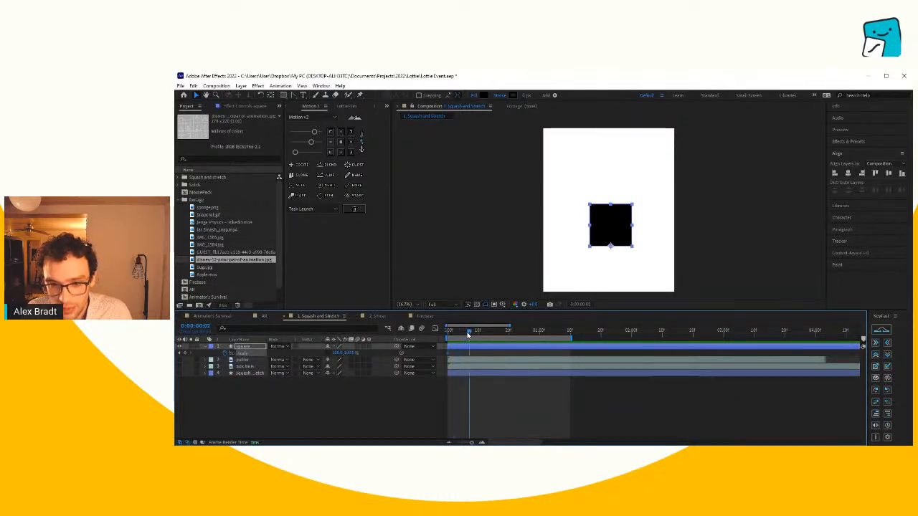
drag(468, 335, 484, 334)
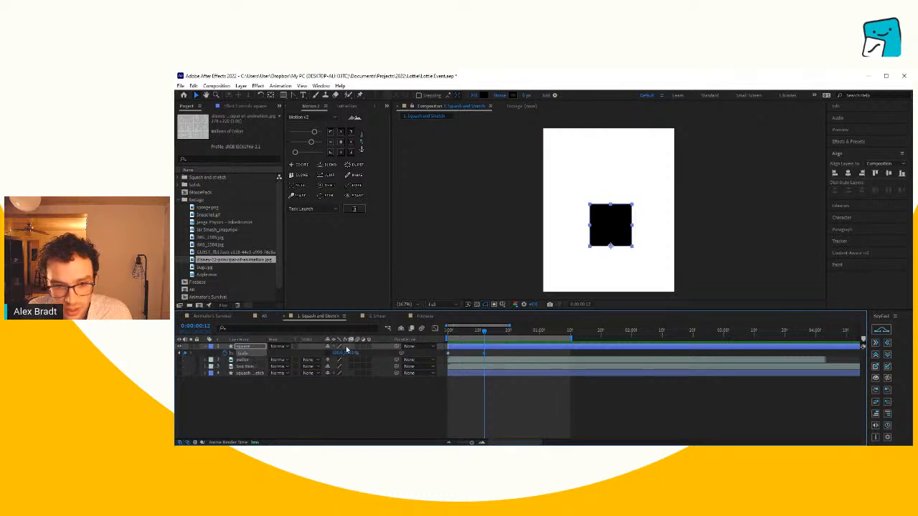
drag(351, 353, 338, 367)
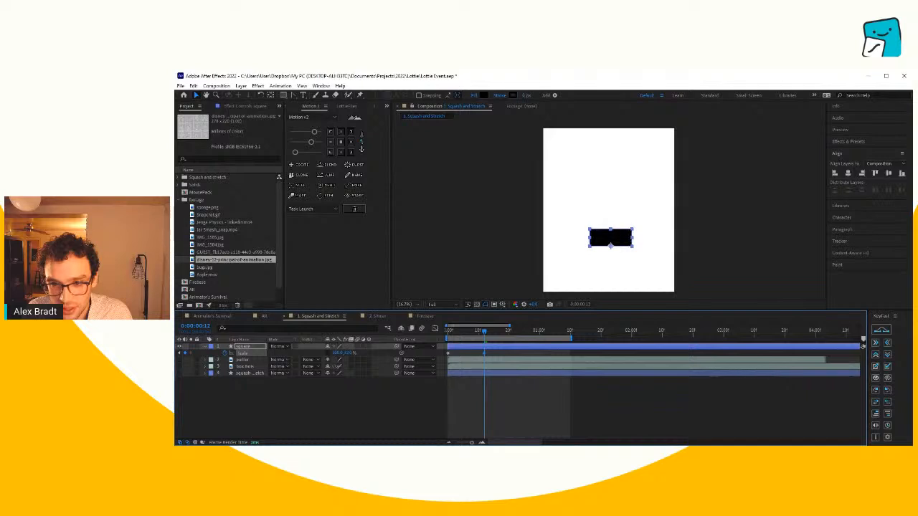
mouse_move(481, 332)
mouse_down()
mouse_move(419, 340)
mouse_move(487, 332)
mouse_move(443, 336)
mouse_move(480, 334)
mouse_move(450, 349)
mouse_move(480, 348)
mouse_move(449, 348)
mouse_move(484, 350)
mouse_up()
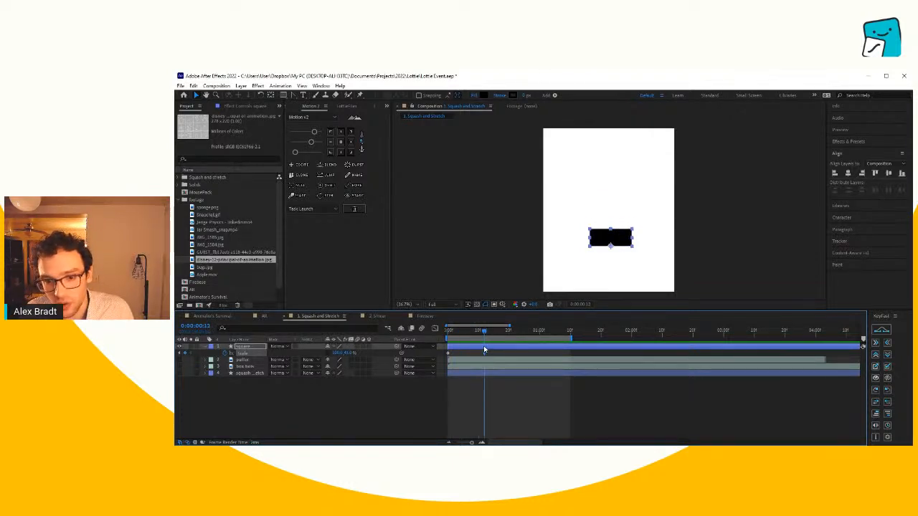
click(493, 355)
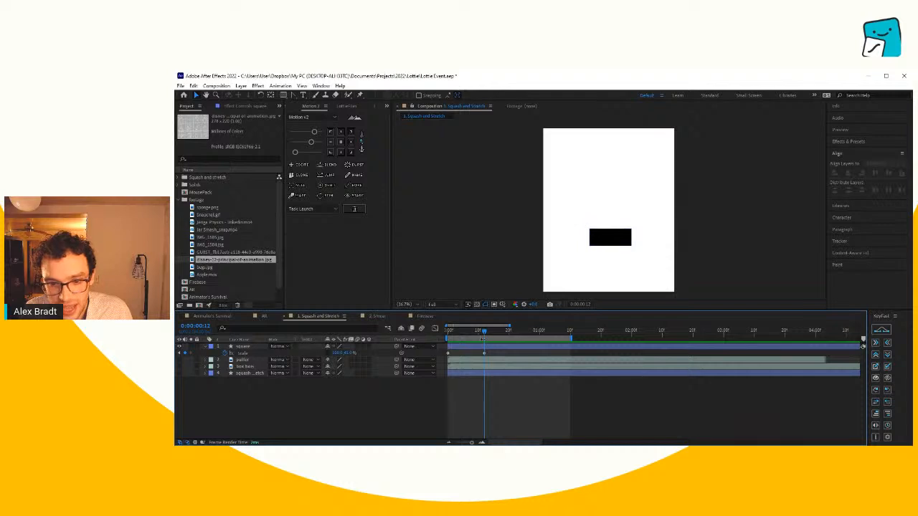
drag(348, 354, 362, 351)
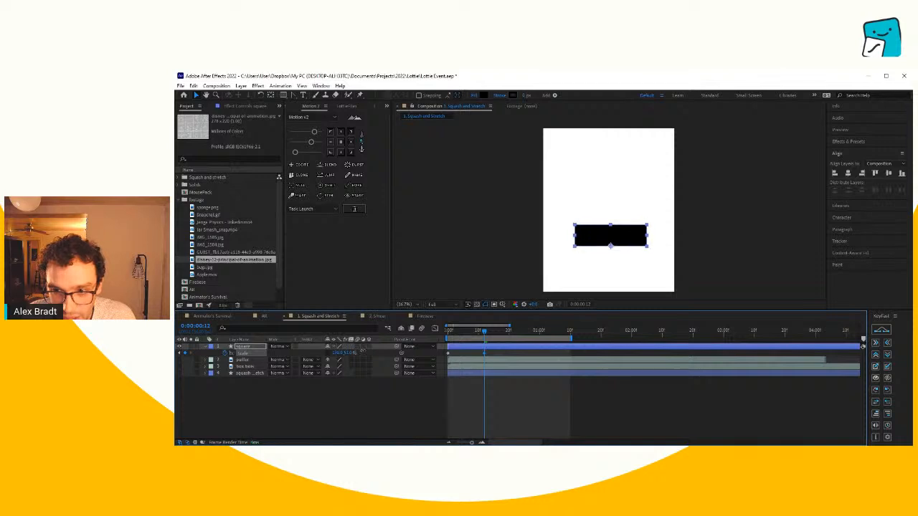
drag(478, 329, 481, 351)
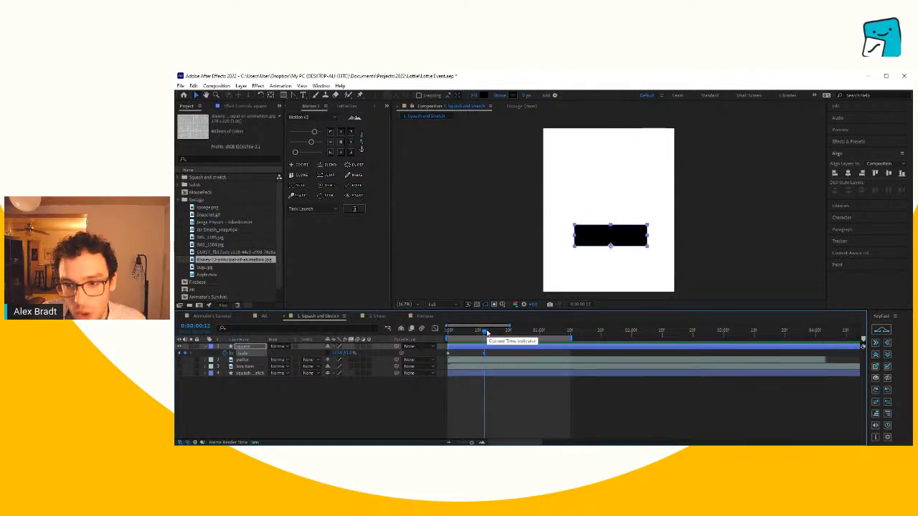
- Preview the squash and move its Scale keyframe to frame 17 for a slower anticipation
drag(483, 333, 427, 346)
key(space)
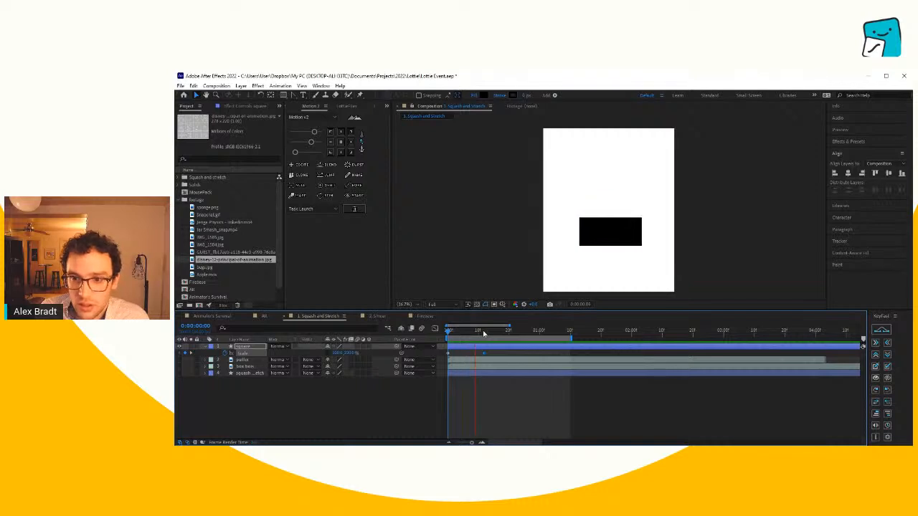
key(space)
drag(481, 332, 500, 338)
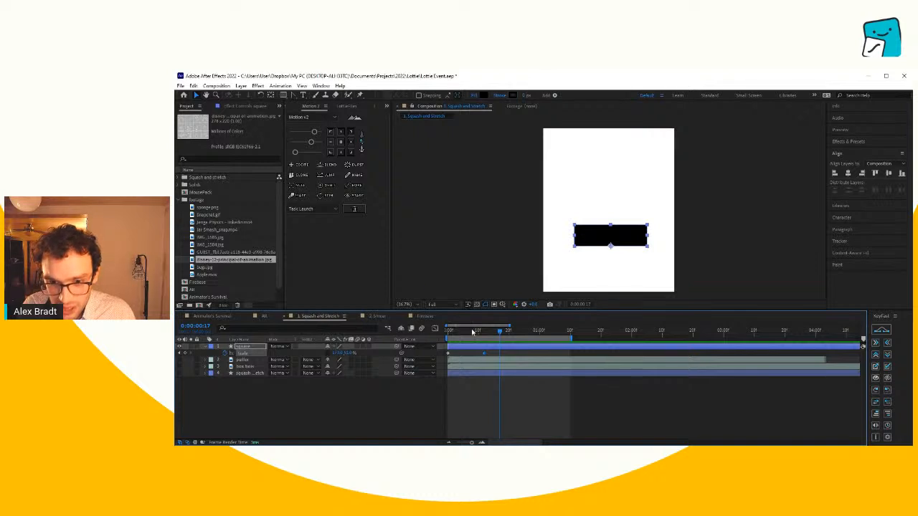
drag(472, 333, 488, 353)
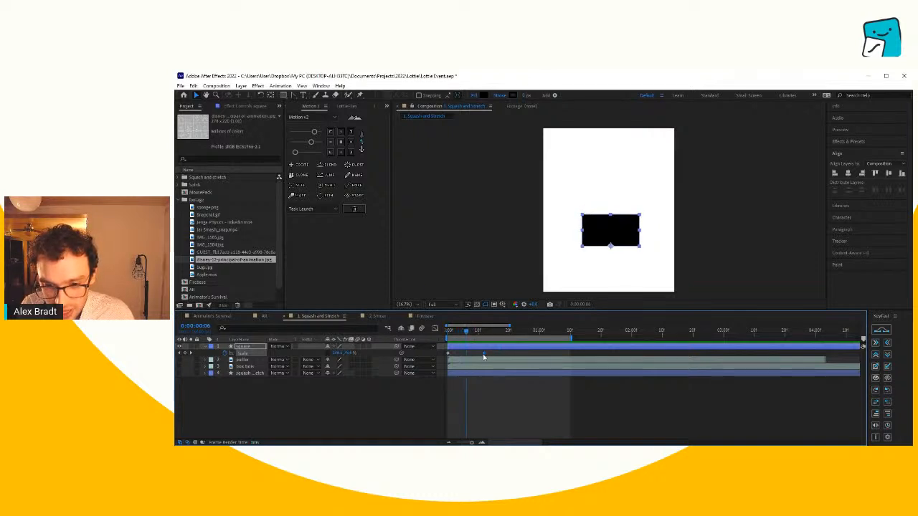
key(space)
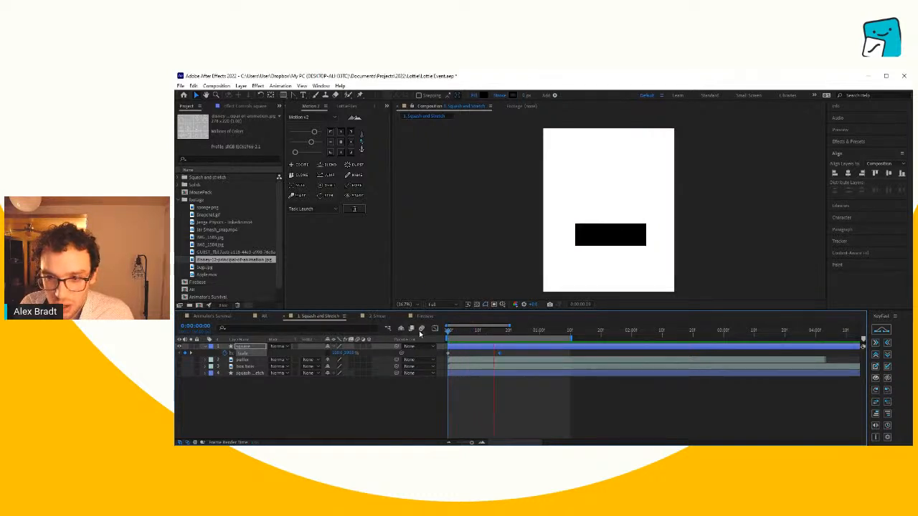
- Copy the square's first Scale keyframe and paste it at frame 24 to restore the original shape
drag(495, 335, 521, 337)
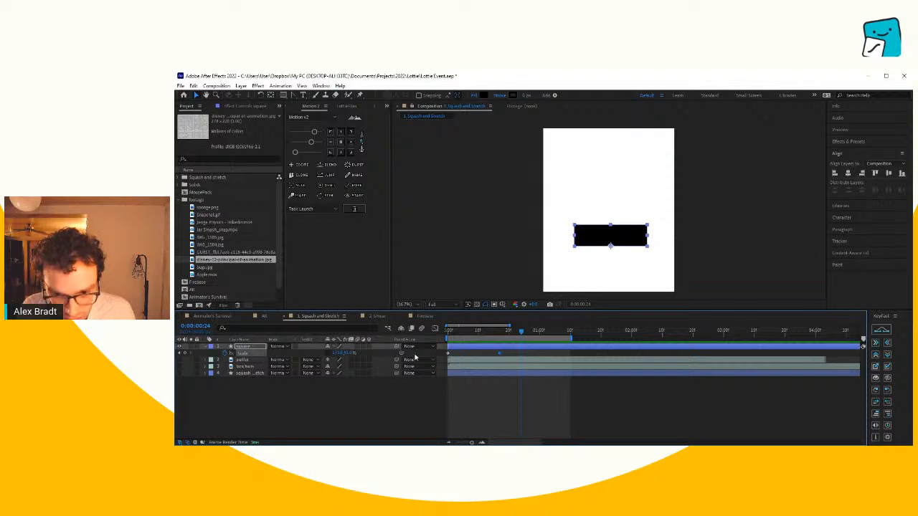
drag(467, 352, 441, 352)
key(ctrl+c)
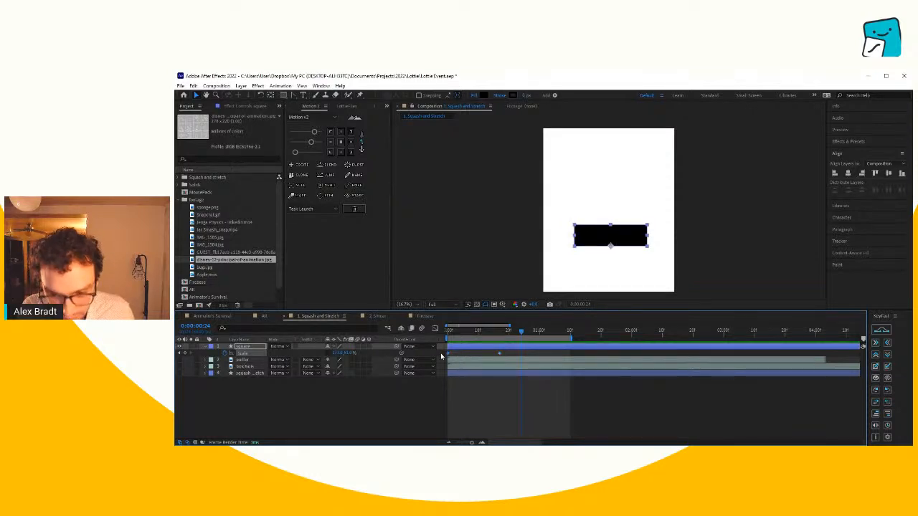
key(ctrl+v)
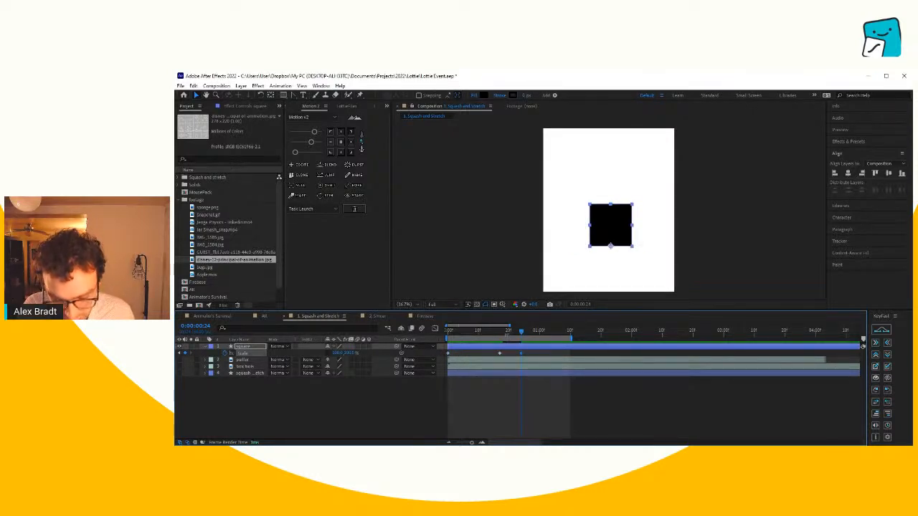
- Set a Position keyframe for the square at frame 17 and display all its keyframed properties
click(501, 329)
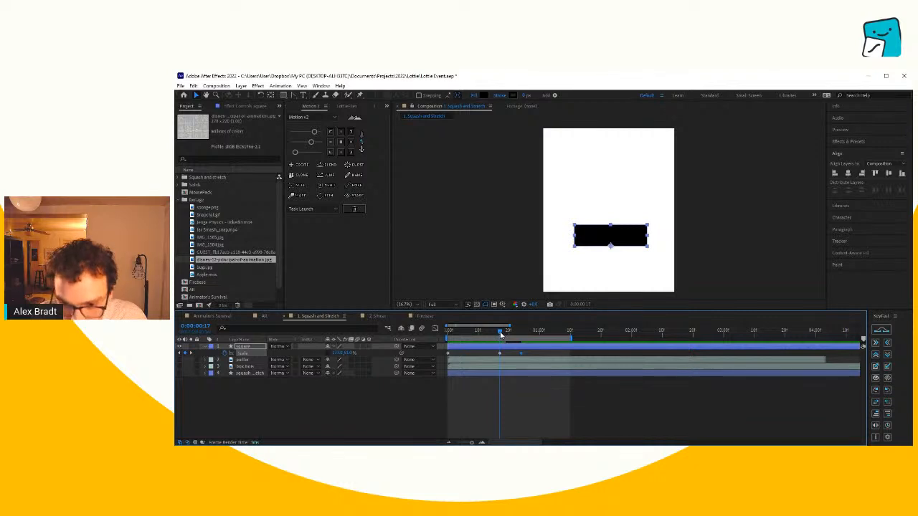
key(p)
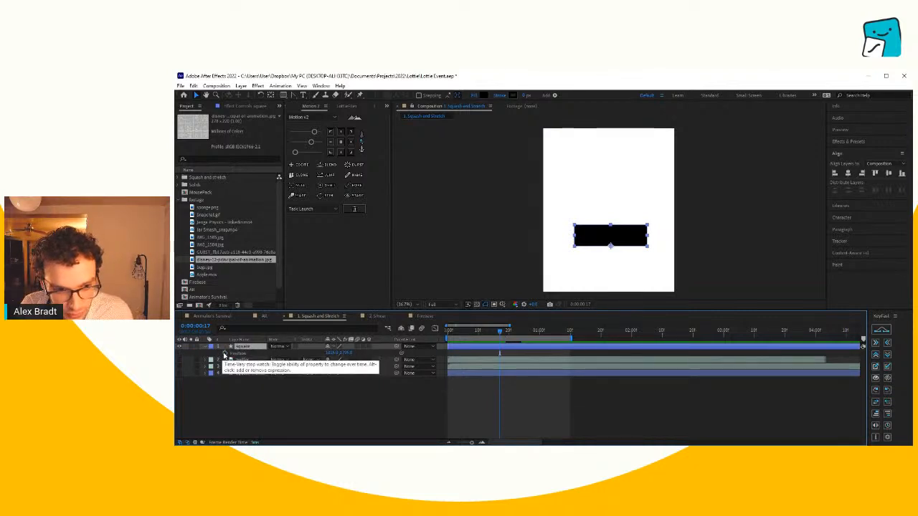
click(225, 355)
click(255, 348)
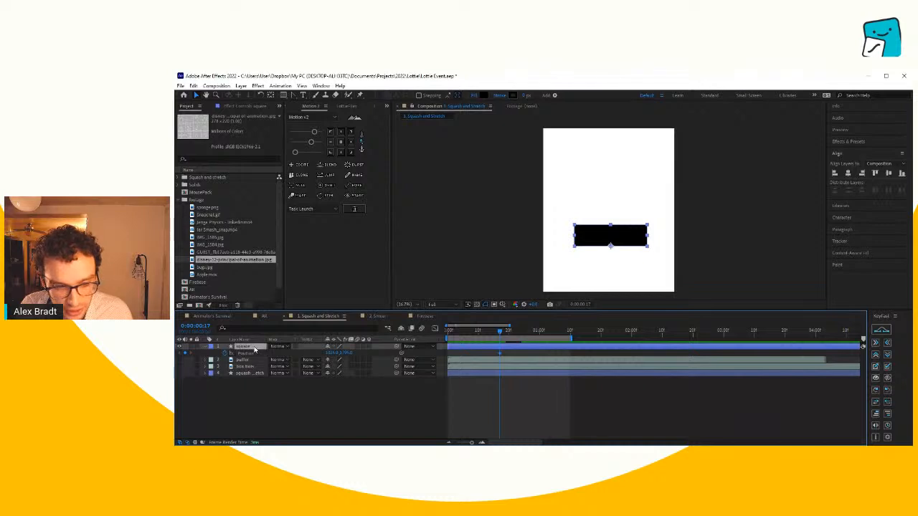
key(u)
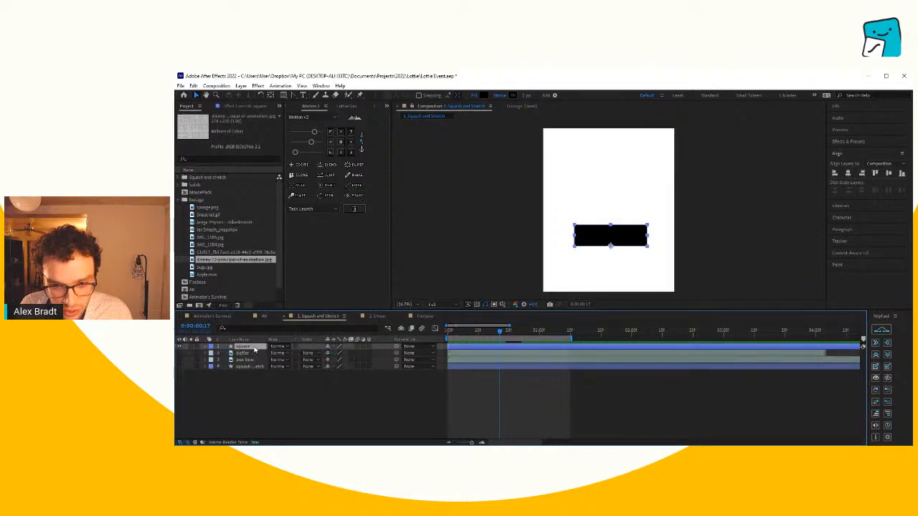
key(u)
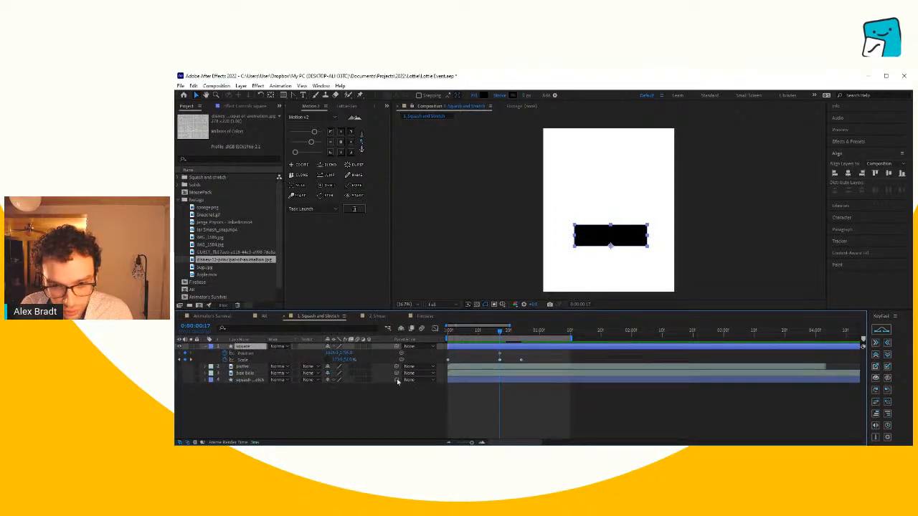
- Move the square's last Scale keyframe to frame 20
click(482, 443)
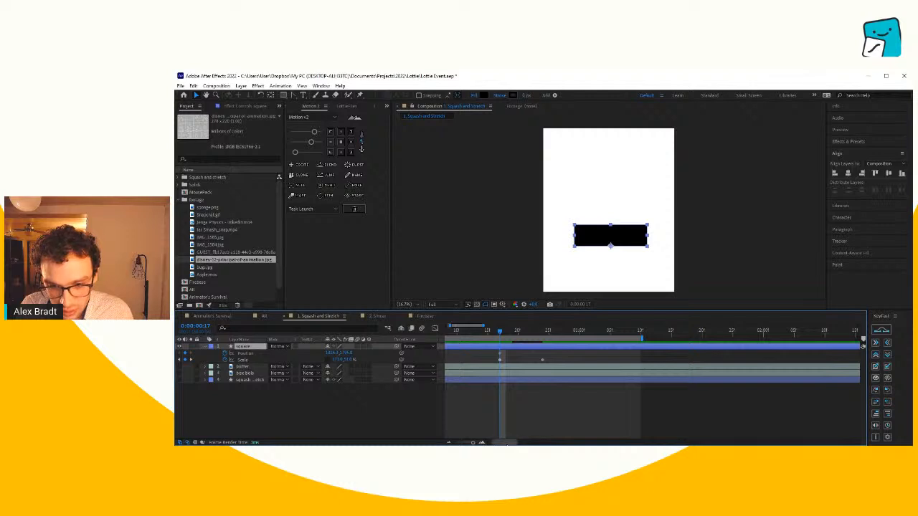
drag(498, 443, 487, 442)
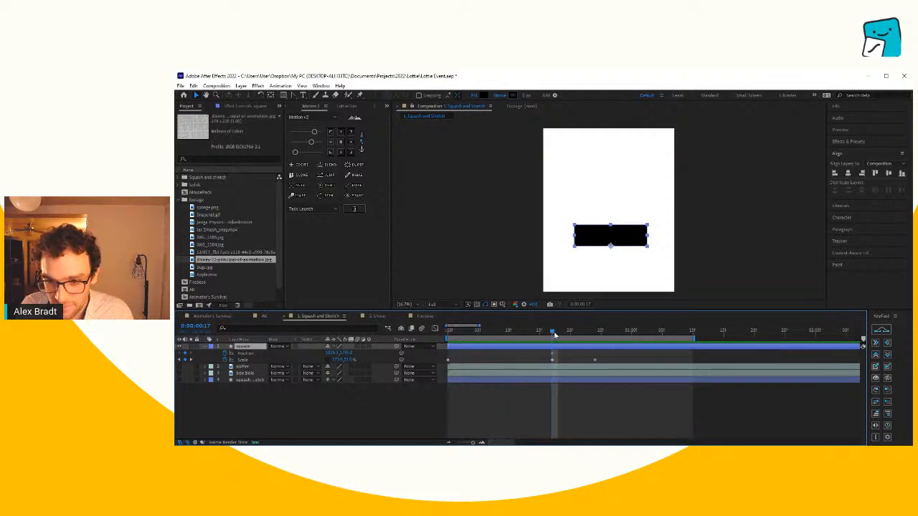
drag(554, 335, 595, 332)
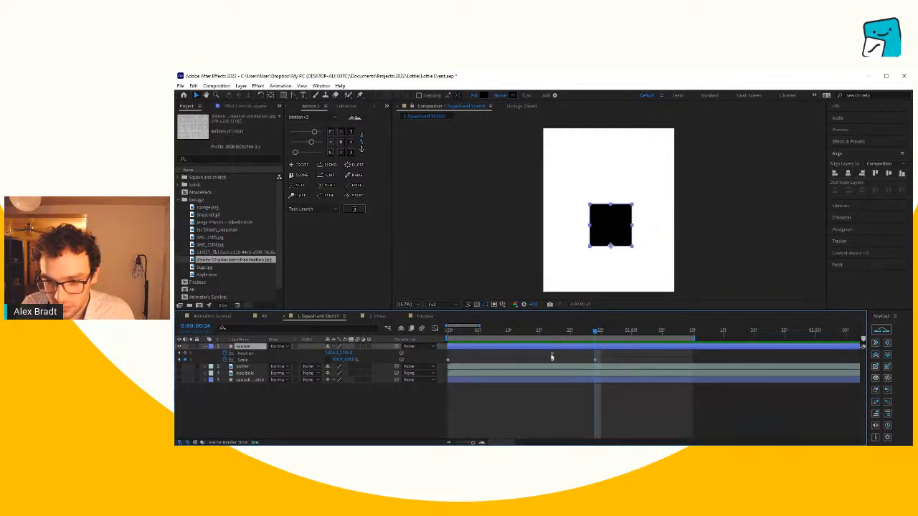
click(594, 361)
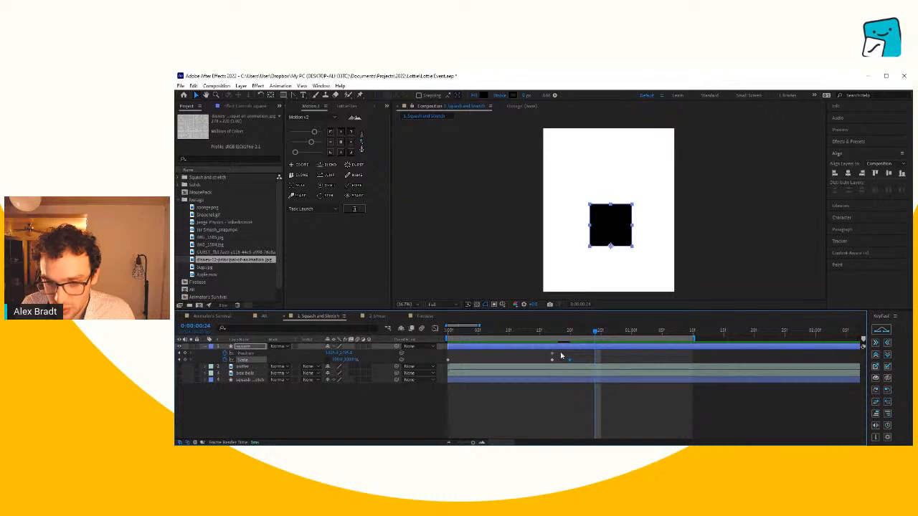
- Raise the square straight up close to the composition's upper edge at frame 21 to keyframe the jump's Position
drag(554, 336, 570, 339)
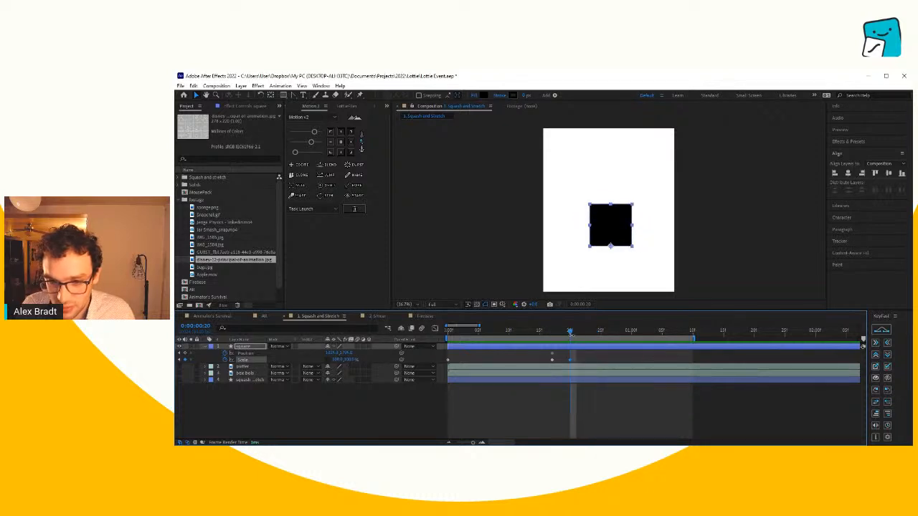
click(577, 334)
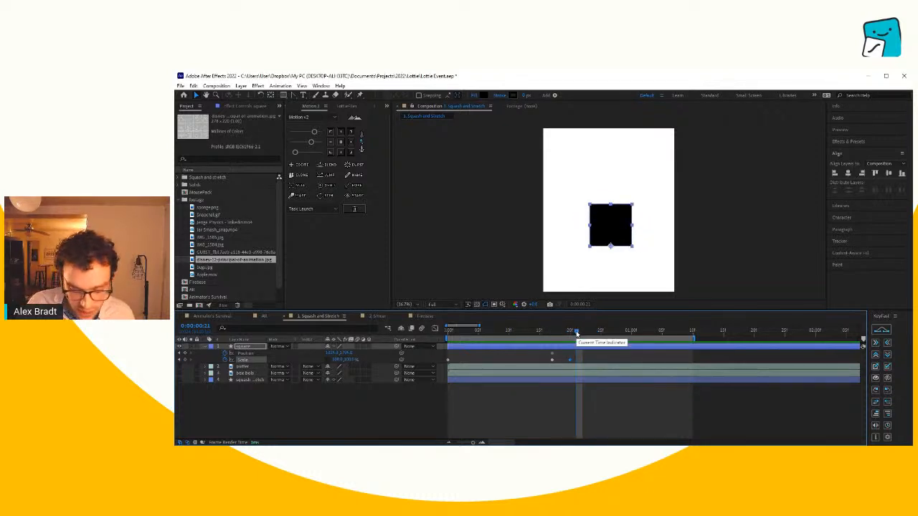
key(shift+Up)
key(shift+Up)
key(shift+Up)
key(shift+Up)
key(shift+Up)
key(shift+Up)
key(shift+Up)
key(shift+Up)
key(shift+Up)
key(shift+Up)
key(shift+Up)
key(shift+Up)
key(shift+Up)
key(shift+Up)
key(shift+Up)
key(shift+Up)
key(shift+Up)
key(shift+Up)
key(shift+Up)
key(shift+Up)
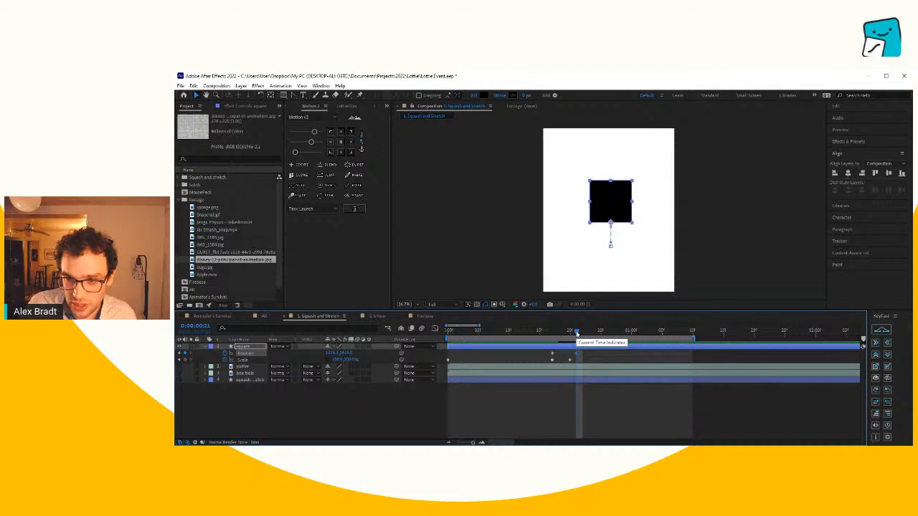
key(shift+Up)
key(shift+Up)
key(shift+Up)
key(shift+Up)
key(shift+Up)
key(shift+Up)
key(shift+Up)
key(shift+Up)
key(shift+Up)
key(shift+Up)
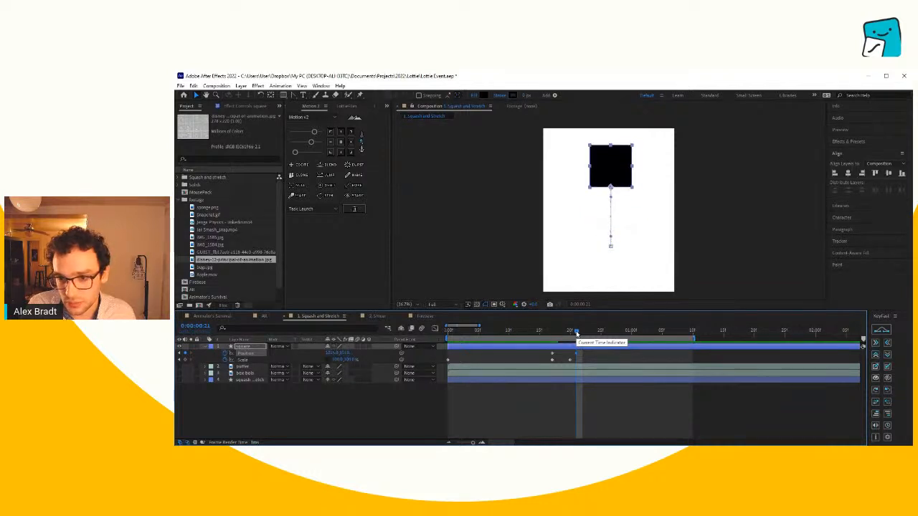
- Preview the jump, then move the square's last Scale keyframe to frame 19 and its last Position keyframe to frame 22
drag(576, 333, 446, 333)
key(space)
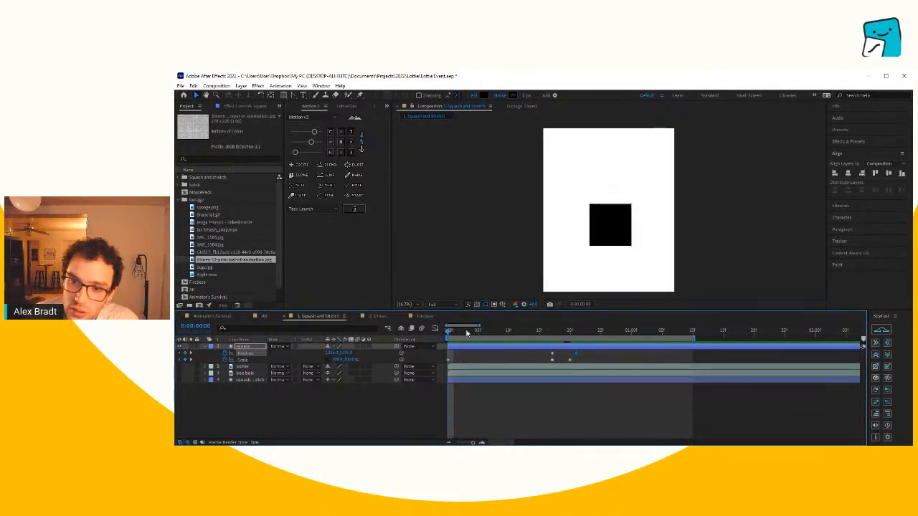
click(540, 331)
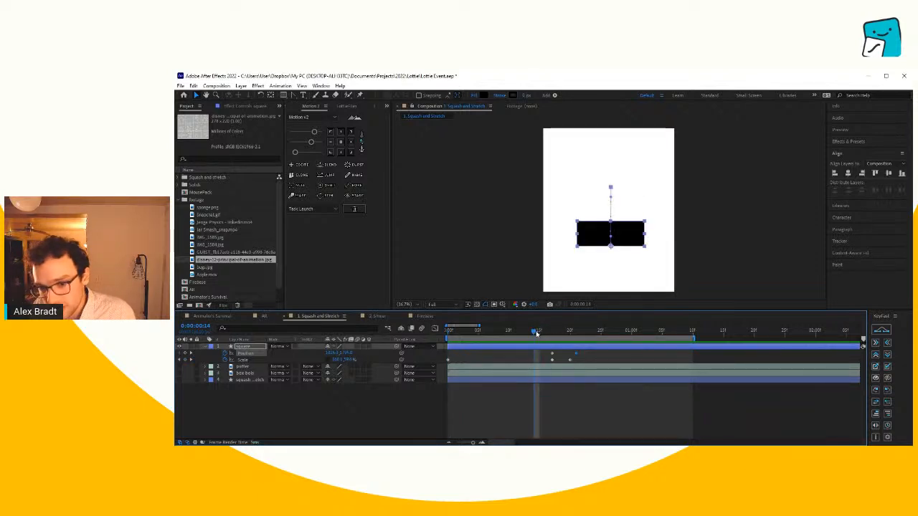
drag(537, 333, 566, 342)
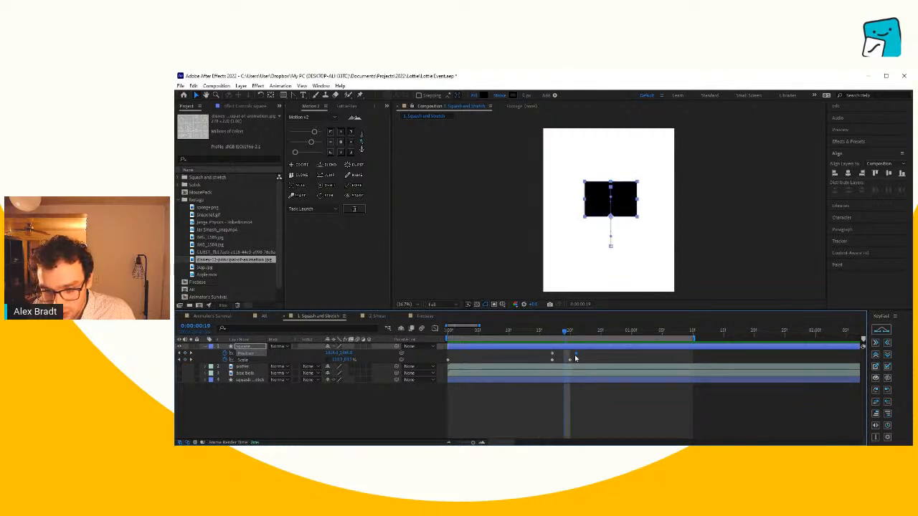
drag(571, 360, 581, 355)
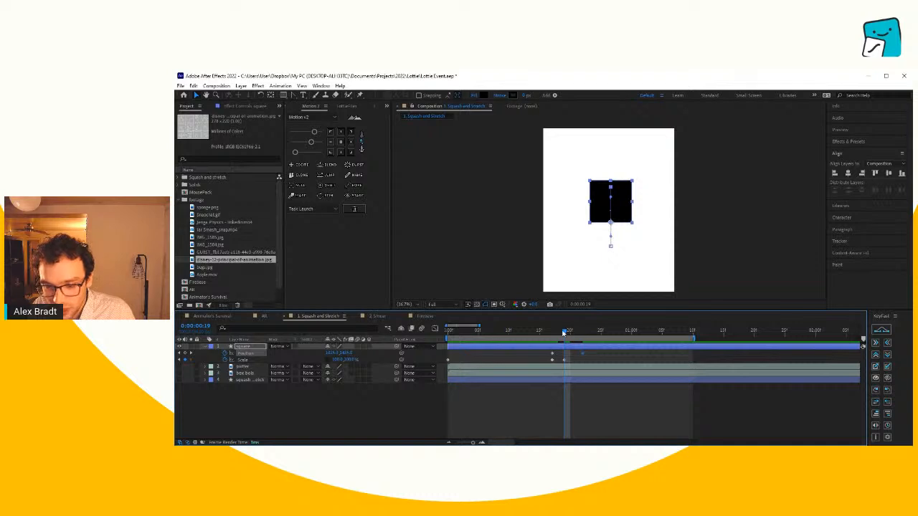
- Play back the retimed jump and scrub through the take-off between frames 17 and 19
key(space)
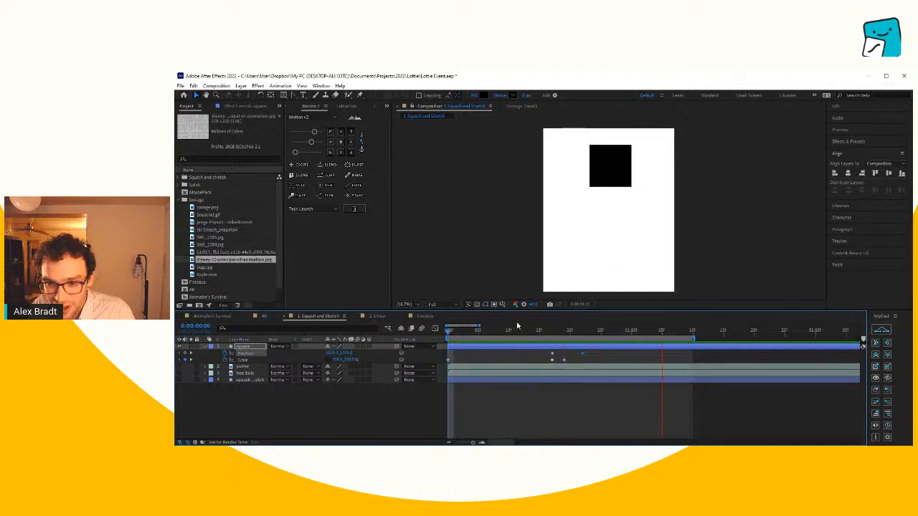
click(553, 333)
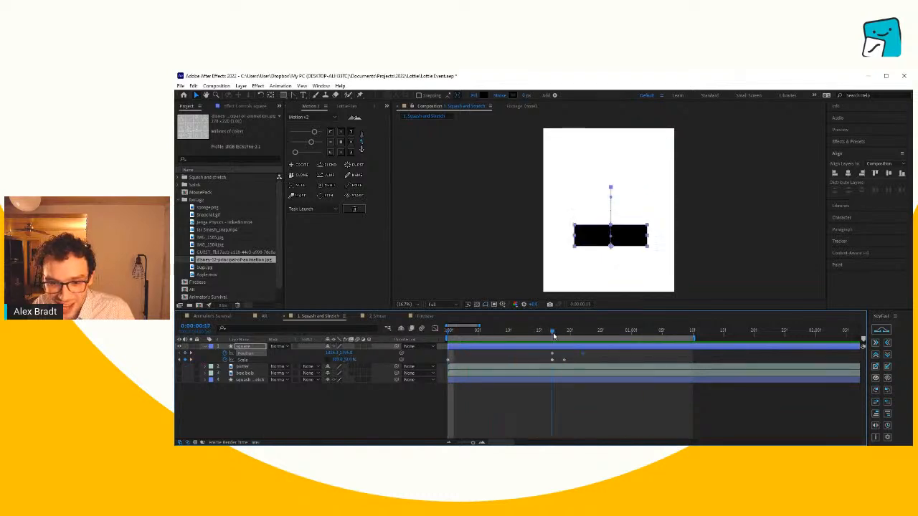
mouse_move(553, 336)
mouse_down()
mouse_move(588, 341)
mouse_move(540, 345)
mouse_move(579, 341)
mouse_move(575, 352)
mouse_move(590, 332)
mouse_move(551, 332)
mouse_move(566, 332)
mouse_up()
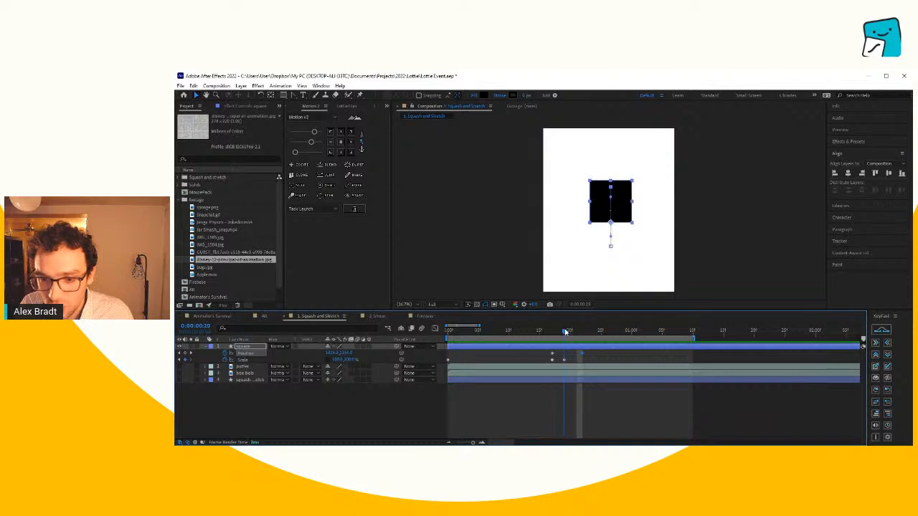
- Examine the Position and Scale keyframes of the finished squash and stretch layer for reference, and collapse that layer again
click(251, 381)
key(u)
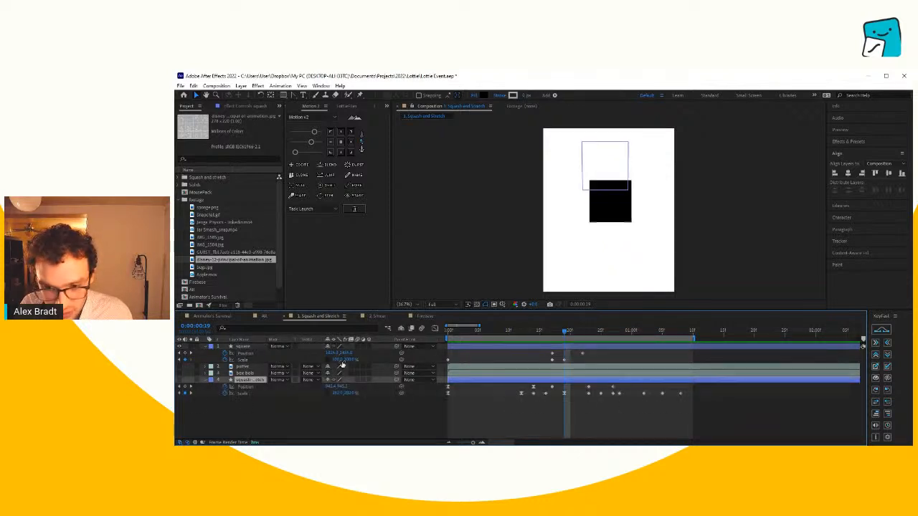
drag(558, 334, 549, 335)
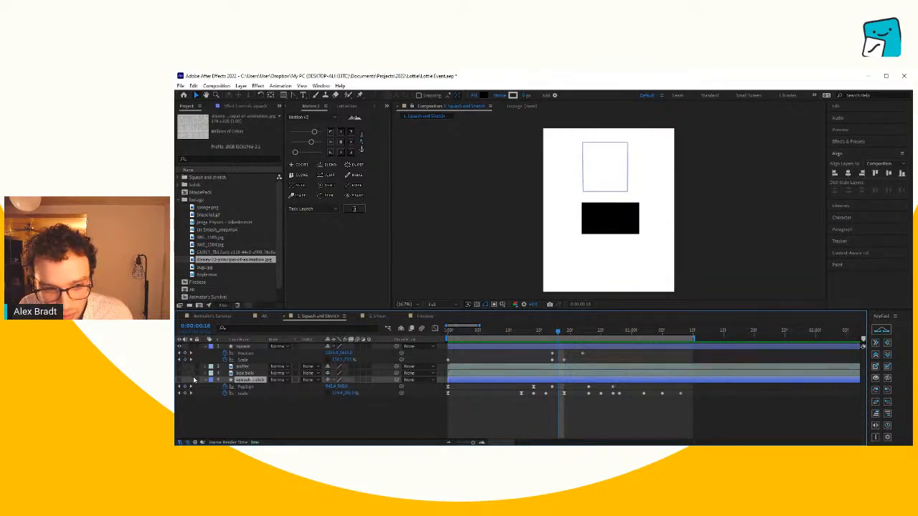
click(205, 381)
click(594, 355)
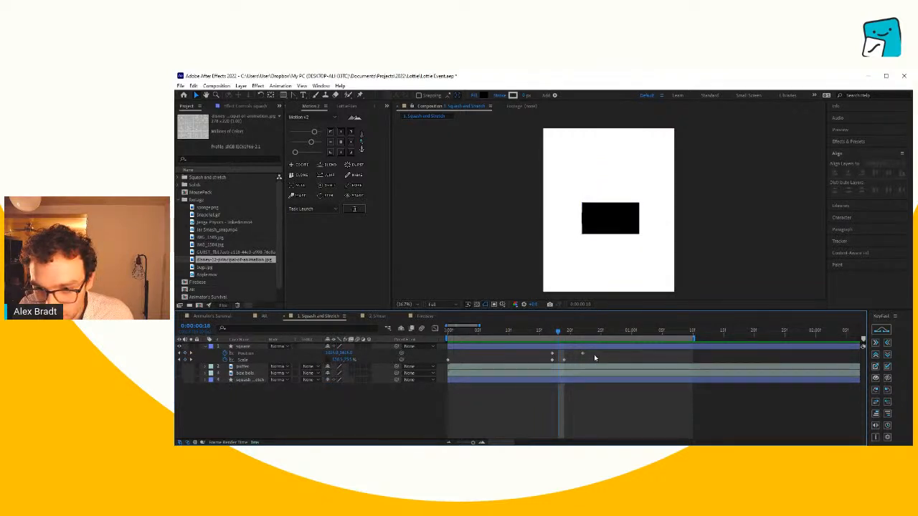
- Change the square's Scale keyframe at frame 19 to a tall, narrow stretch after comparing it with the squash keyframe
drag(558, 332, 565, 332)
click(606, 197)
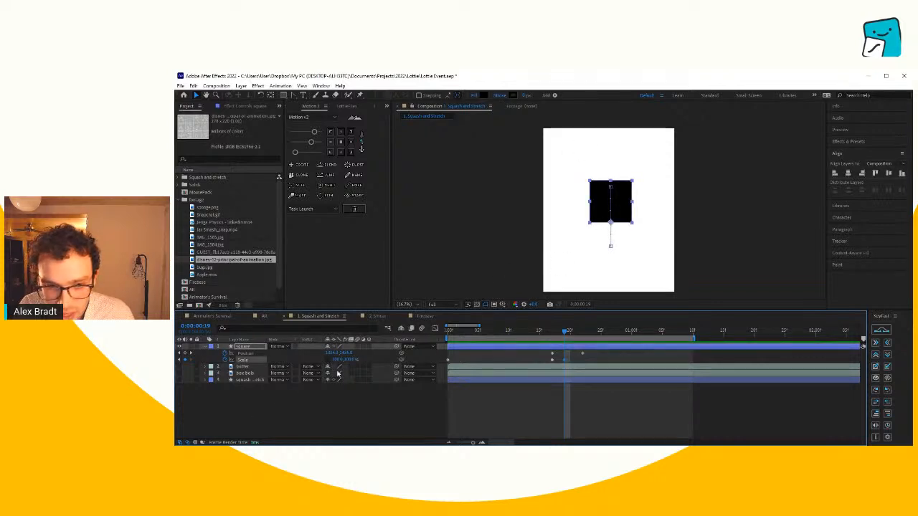
click(180, 360)
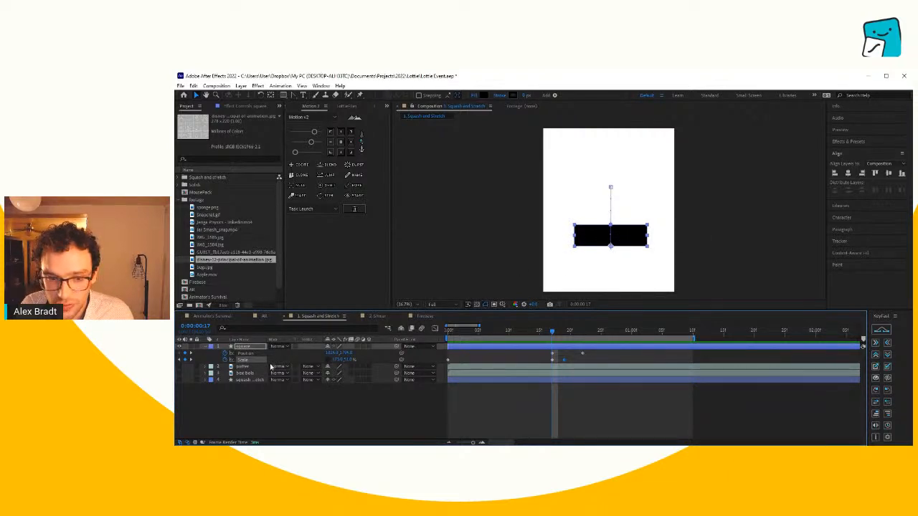
click(190, 361)
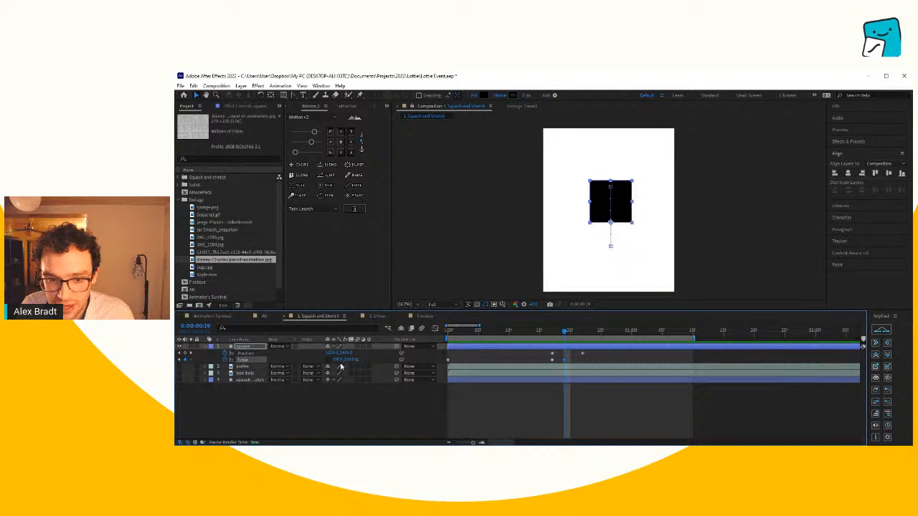
mouse_move(351, 360)
mouse_down()
mouse_move(342, 360)
mouse_move(360, 358)
mouse_move(322, 361)
mouse_move(359, 360)
mouse_up()
click(606, 402)
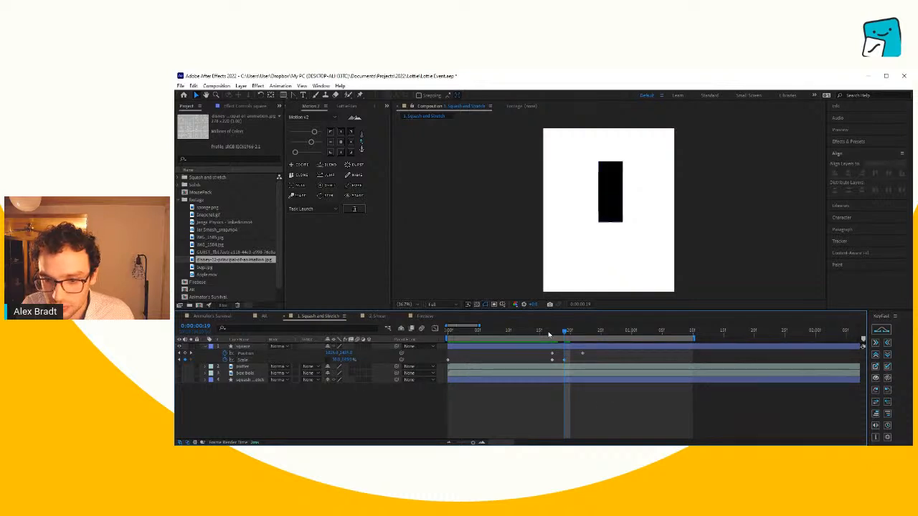
- Move the stretched Scale keyframe to frame 18 and scrub through the take-off to check it
drag(548, 335, 565, 349)
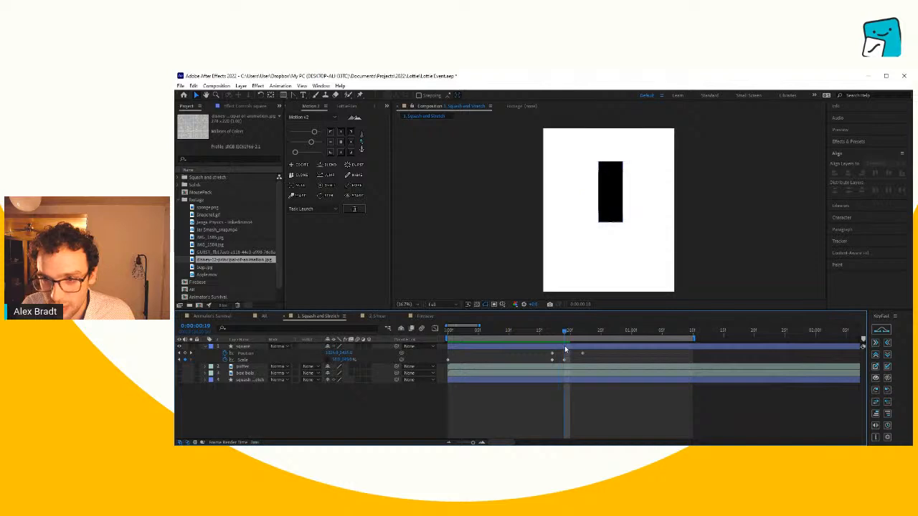
click(561, 359)
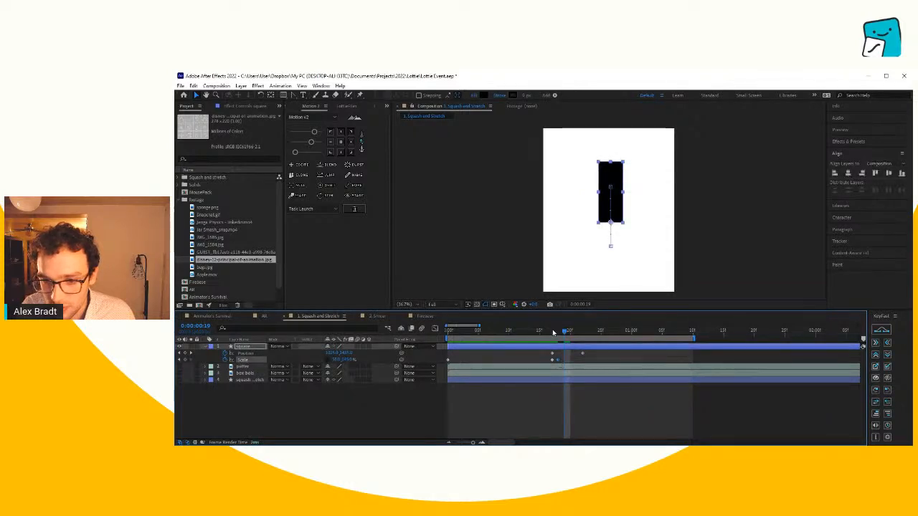
click(538, 334)
drag(537, 334, 576, 356)
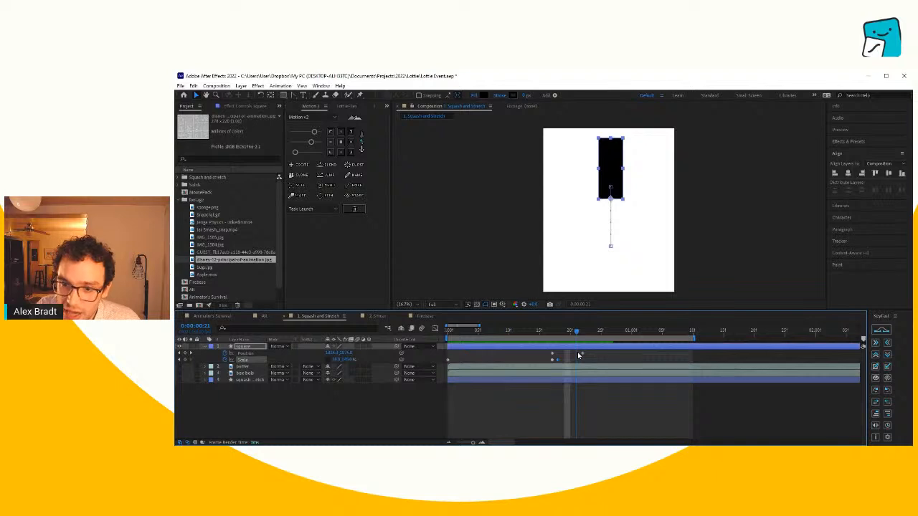
- Paste the square's first Scale keyframe at frame 22, preview the jump, and move the pasted keyframe to frame 21
drag(580, 355, 583, 354)
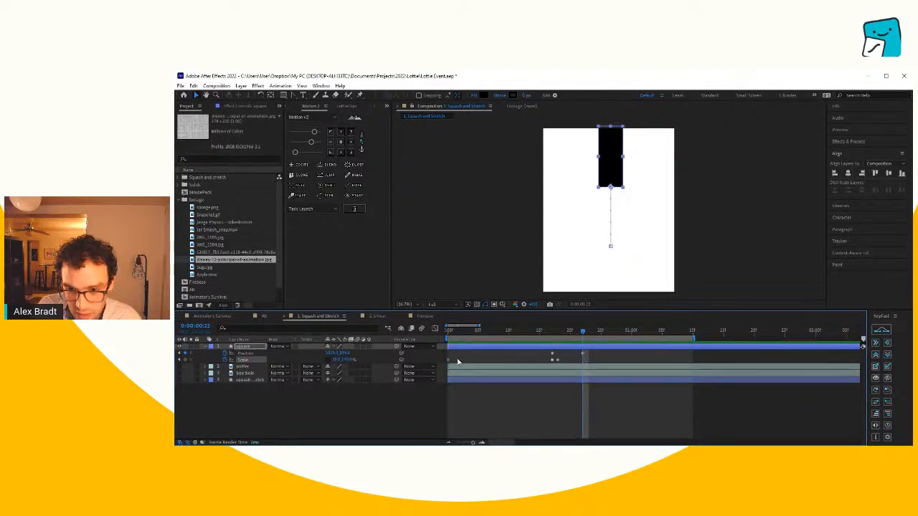
key(ctrl+v)
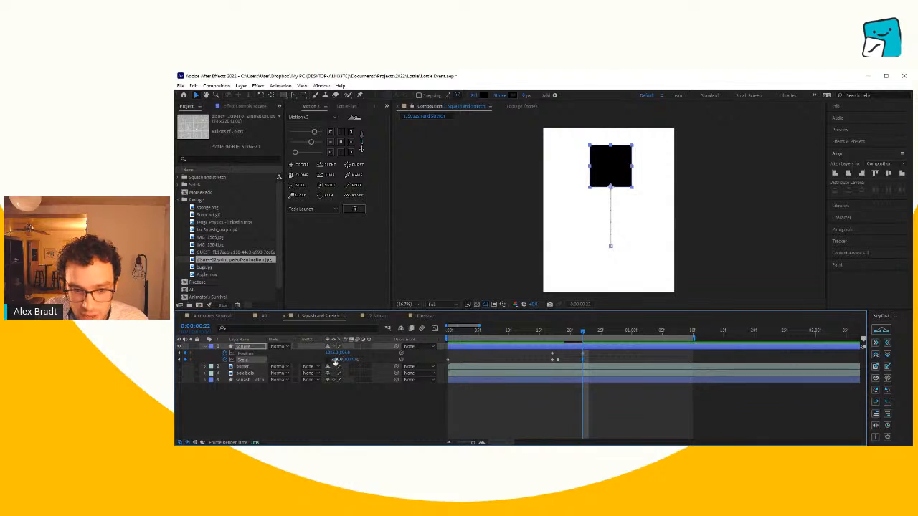
key(space)
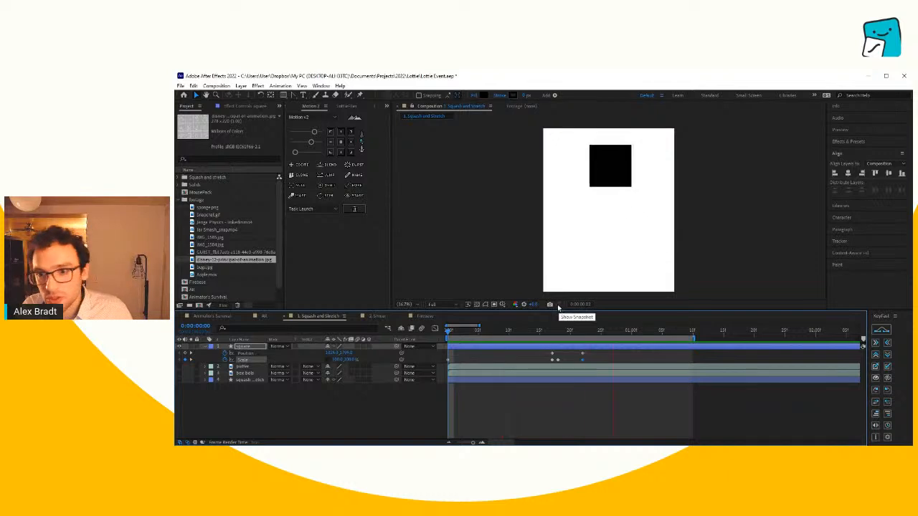
click(567, 332)
drag(567, 333, 612, 342)
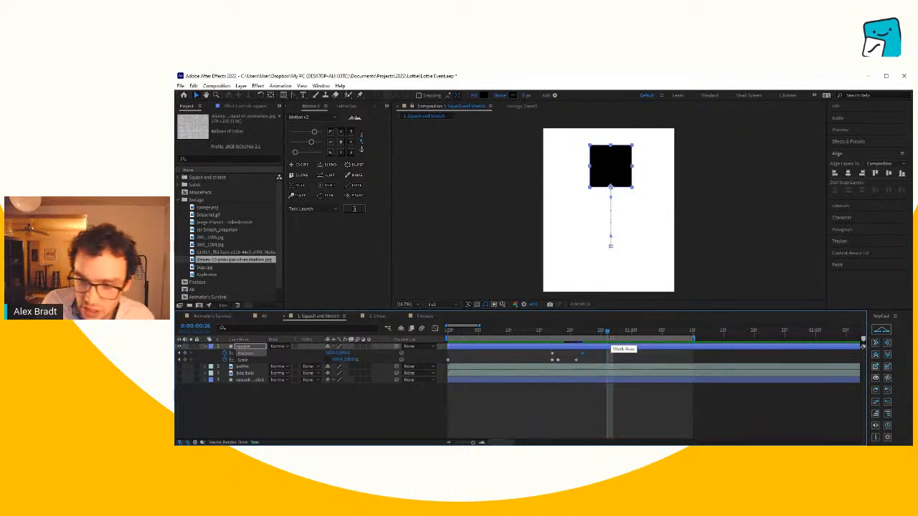
- Nudge the square slightly upward at frame 29 to add a Position keyframe that makes it hang in the air
drag(610, 337, 621, 337)
key(Up)
key(Up)
key(Up)
key(Up)
key(Up)
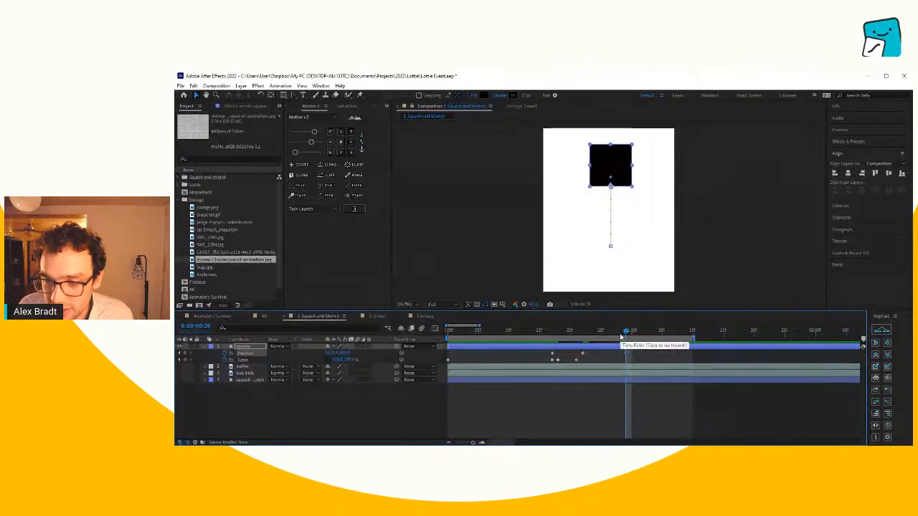
- Copy the square's first Position keyframe, paste it at 0:00:01:02 for the landing, and shift it to 0:00:01:01
drag(627, 333, 646, 337)
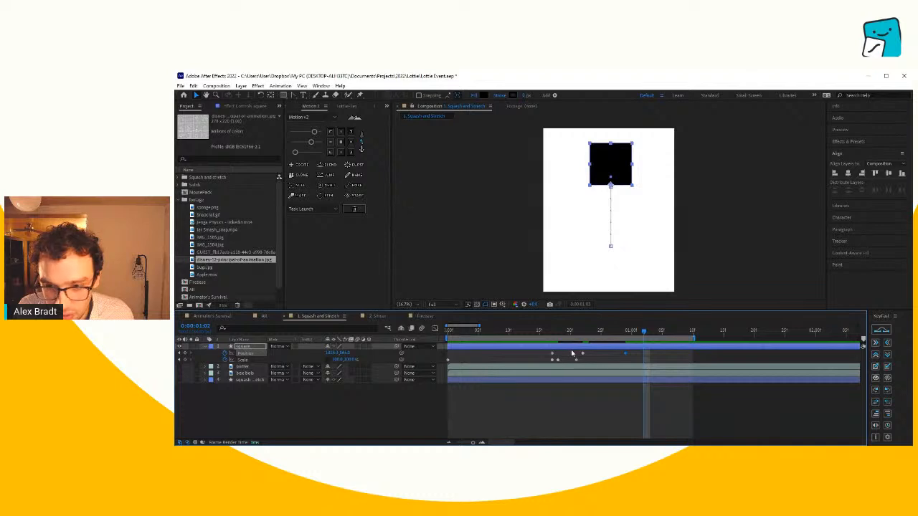
click(552, 354)
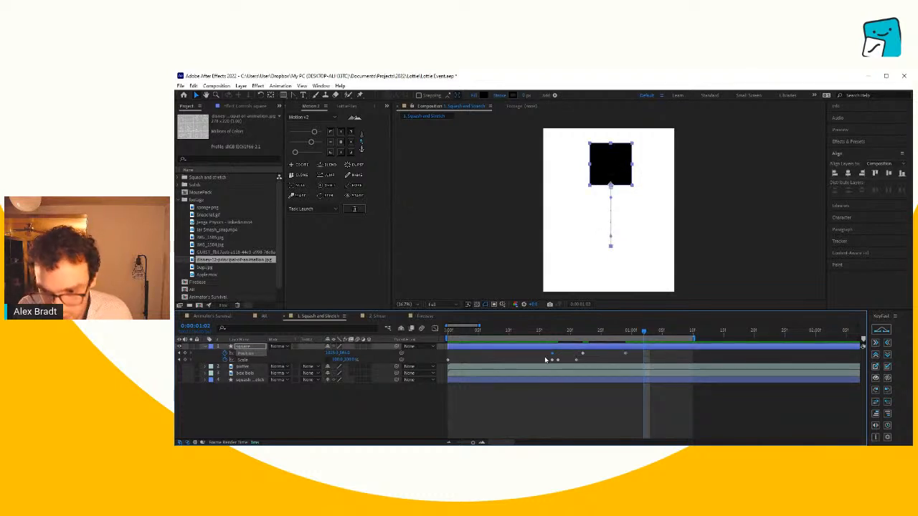
key(ctrl+v)
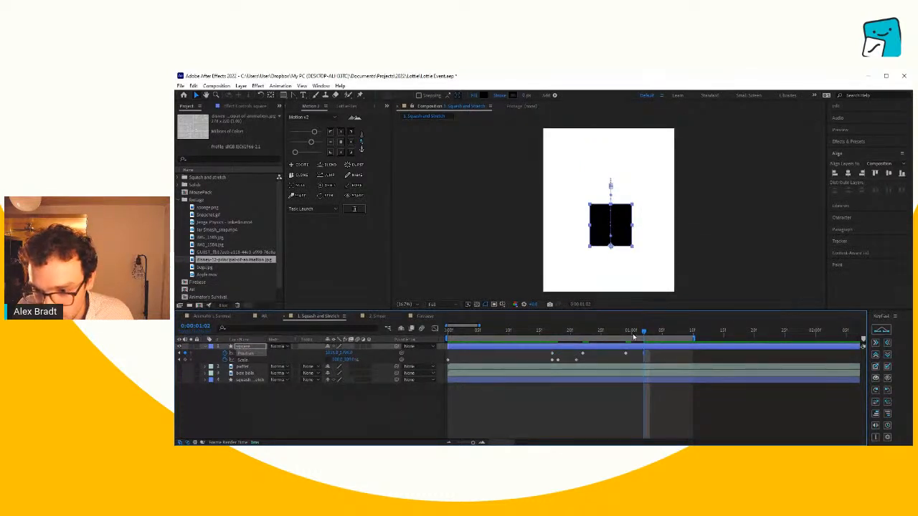
mouse_move(633, 337)
mouse_down()
mouse_move(625, 336)
mouse_move(644, 336)
mouse_up()
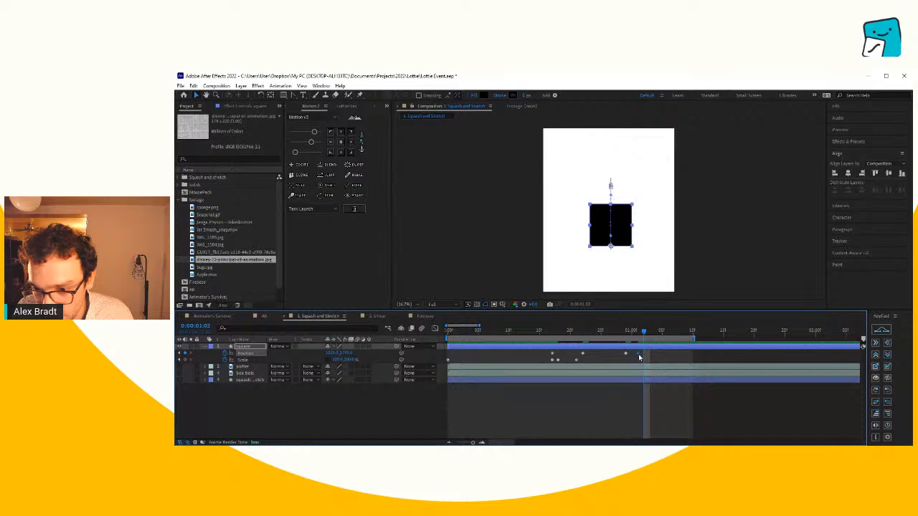
- Move the square's last two Position keyframes to 0:00:01:01 and 0:00:01:03 and preview the longer hang and fall
click(624, 354)
drag(626, 357, 448, 332)
key(space)
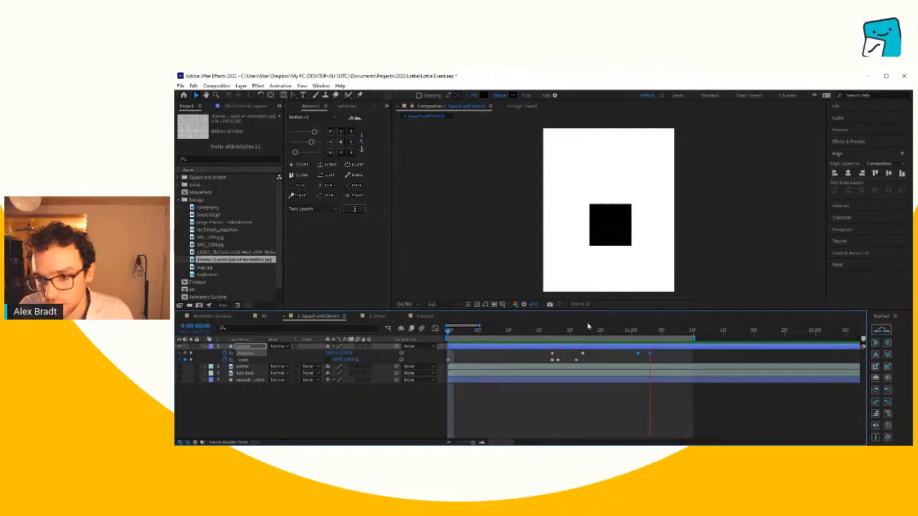
key(space)
drag(626, 334, 660, 353)
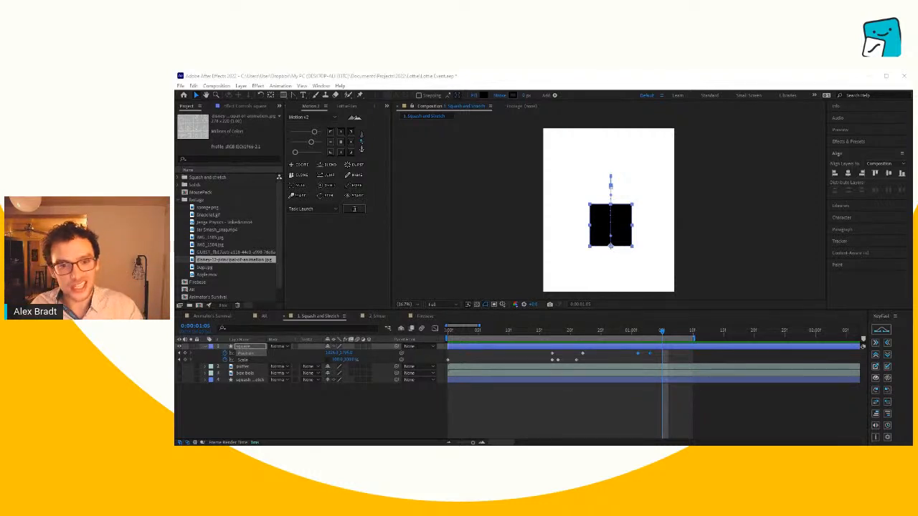
- Add a Scale keyframe for the square at 0:00:01:03, where it lands
click(565, 419)
drag(634, 335, 651, 334)
click(185, 361)
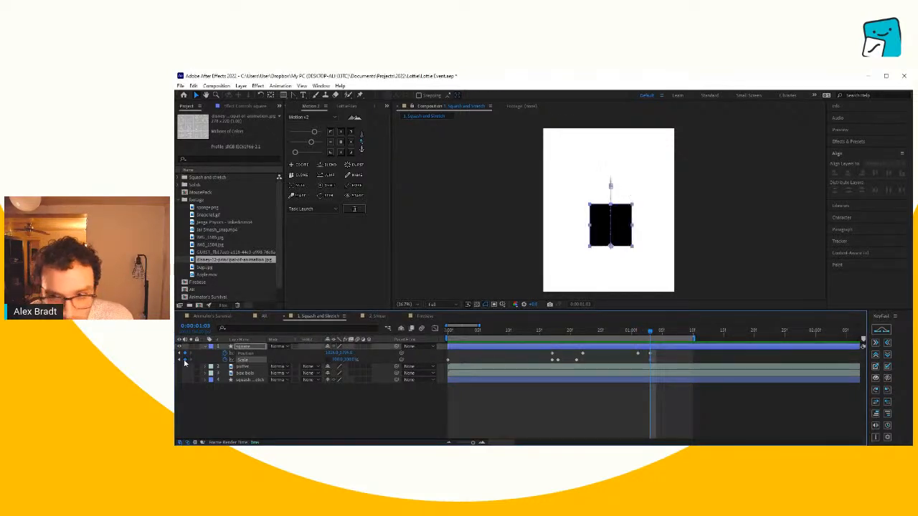
- Copy the square's stretched Scale keyframe from 0:00:00:18 and paste it at 0:00:01:02, just before the landing
mouse_move(651, 332)
mouse_down()
mouse_move(600, 333)
mouse_move(642, 334)
mouse_up()
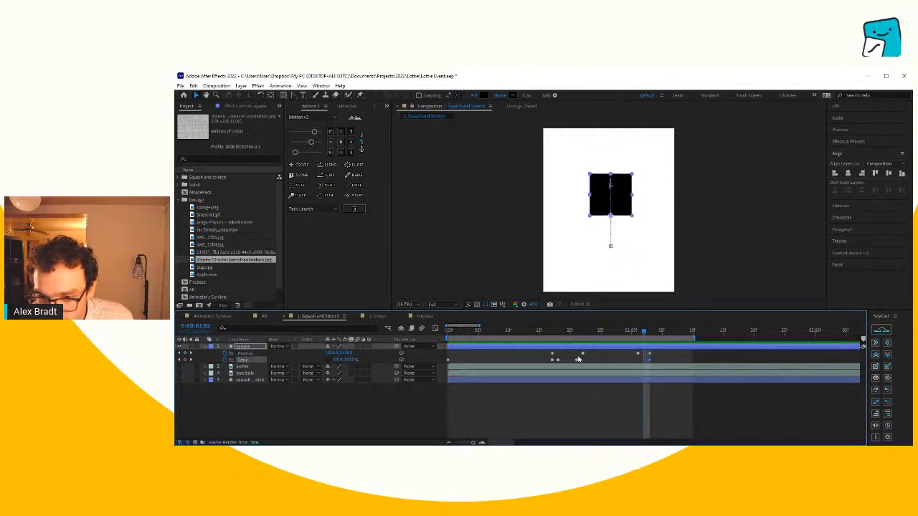
drag(576, 332, 558, 332)
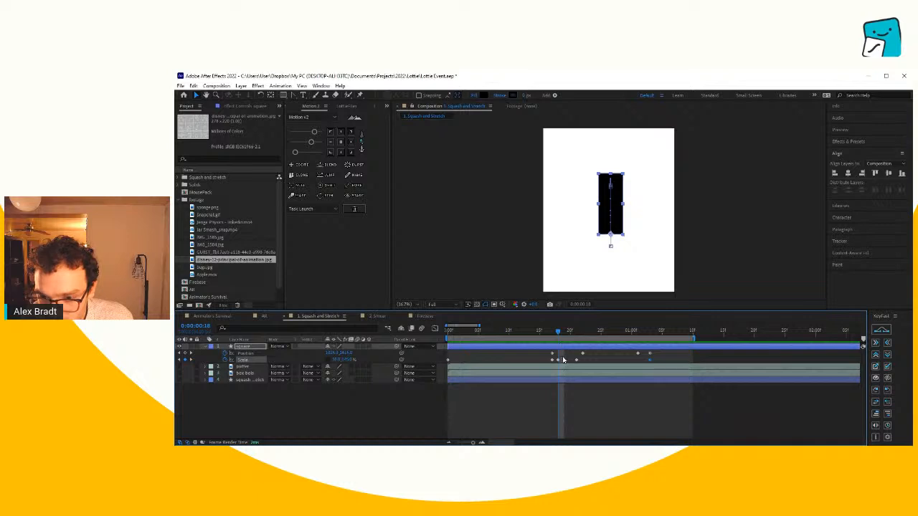
click(557, 361)
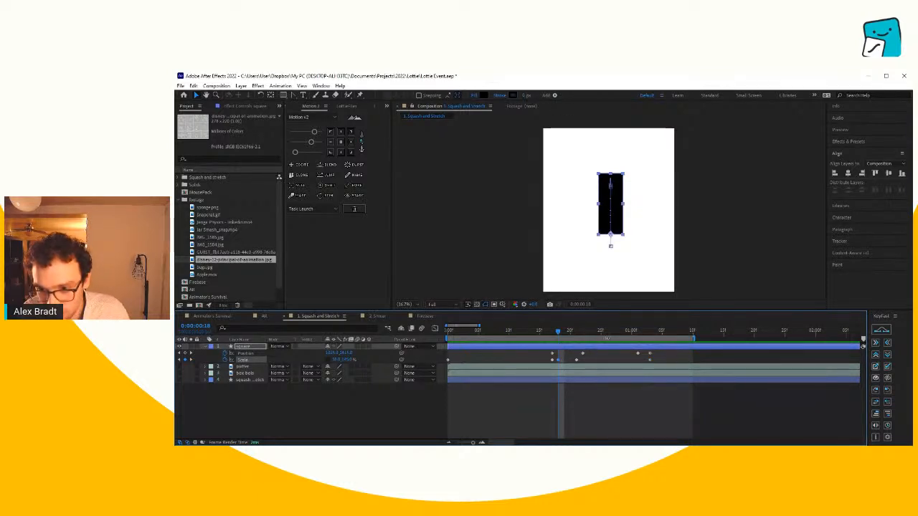
drag(558, 331, 643, 343)
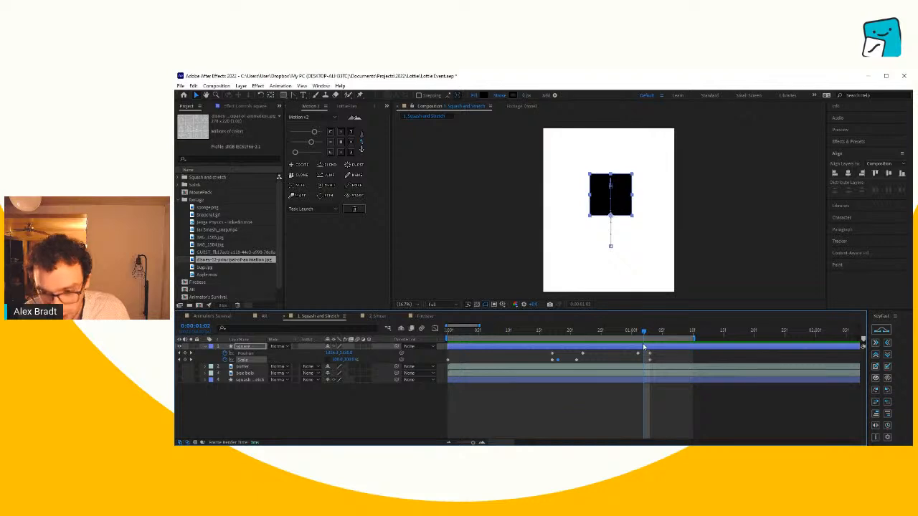
key(ctrl+v)
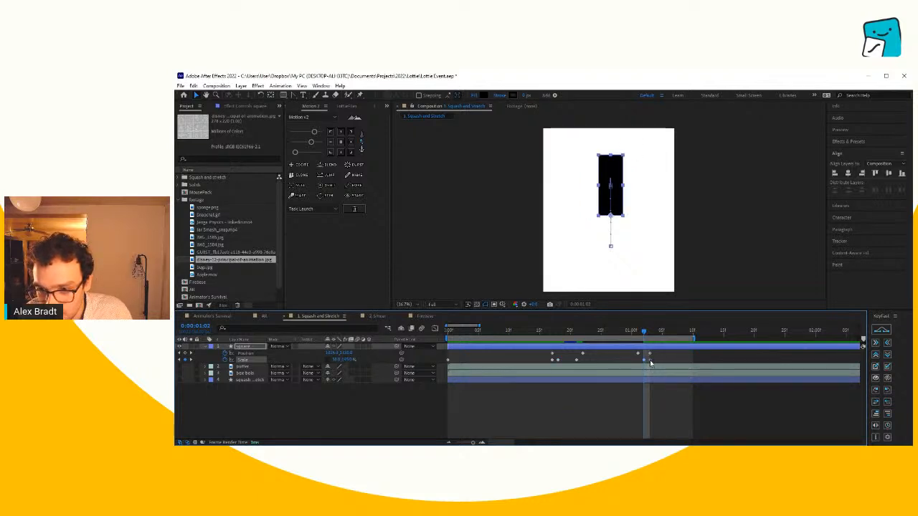
- Check the square at 0:00:01:03 and preview the jump with the stretched fall
drag(645, 334, 650, 362)
click(649, 398)
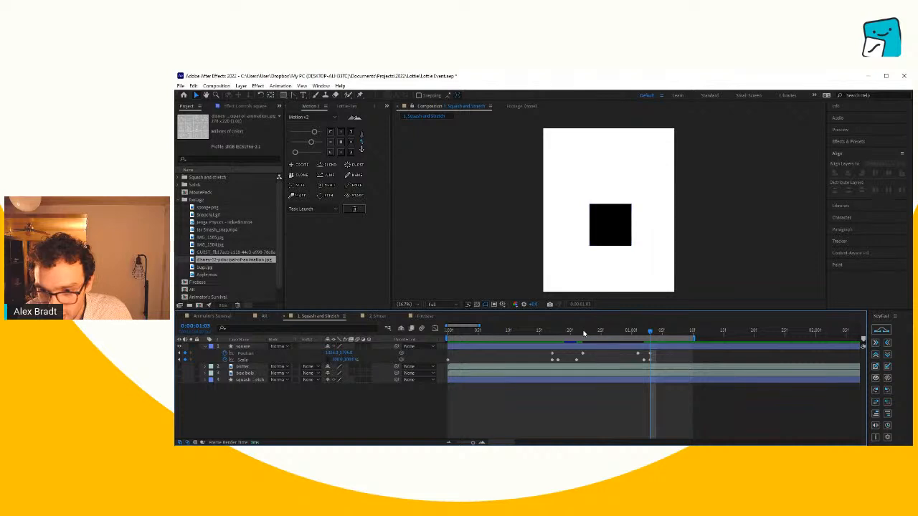
drag(583, 334, 486, 331)
key(space)
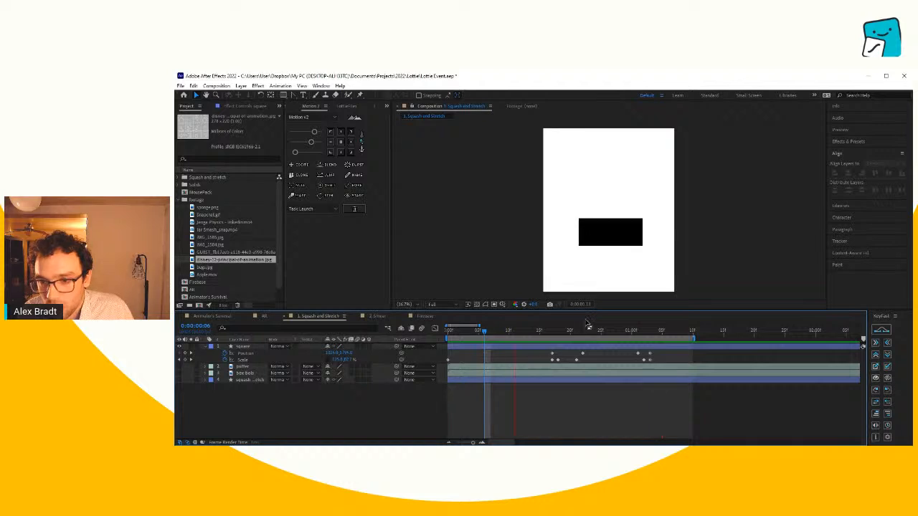
- Shift the landing keyframes one frame later, with Position at 0:00:01:04 and the last two Scale keyframes at 0:00:01:03 and 0:00:01:04
click(650, 354)
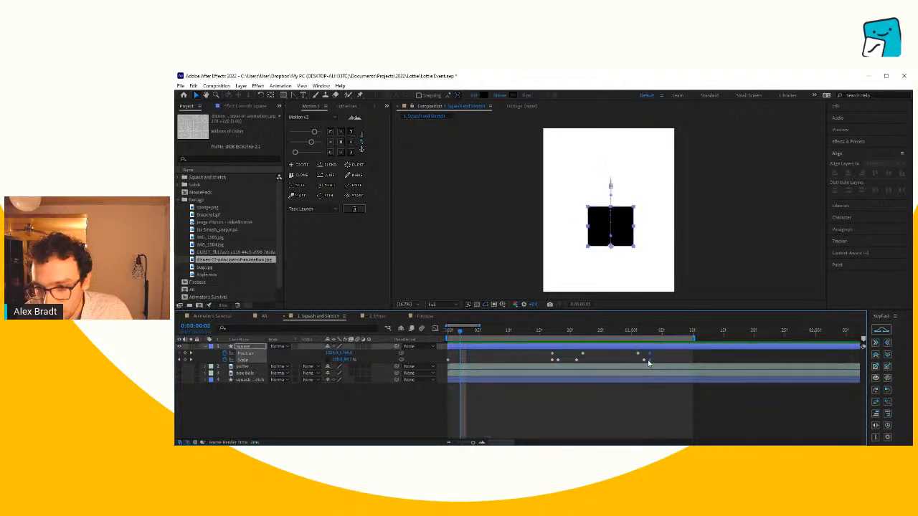
click(668, 362)
drag(632, 334, 656, 341)
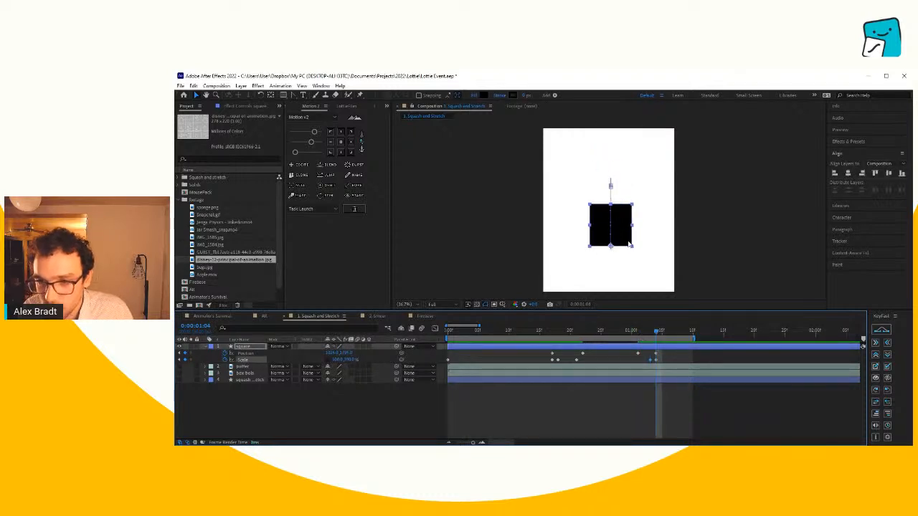
- Copy the squashed Scale keyframe from 0:00:00:17 and paste it over the landing keyframe at 0:00:01:04
click(552, 332)
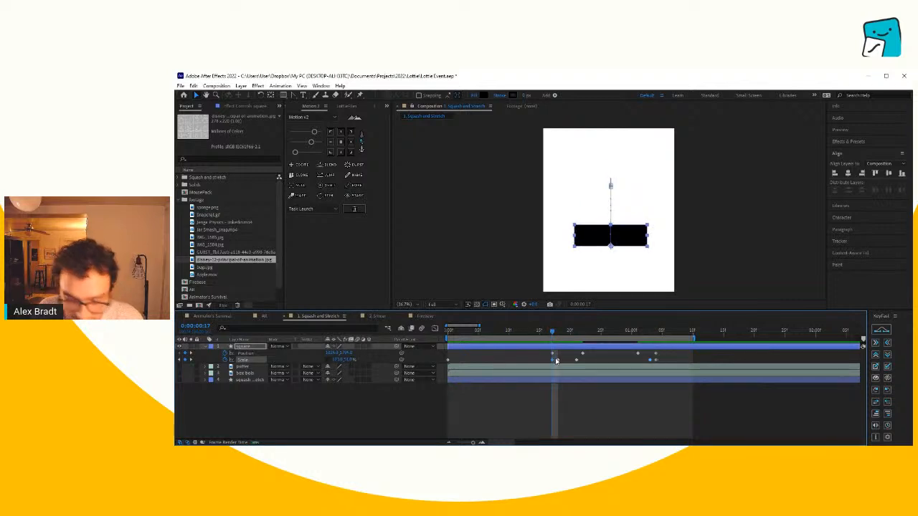
click(654, 332)
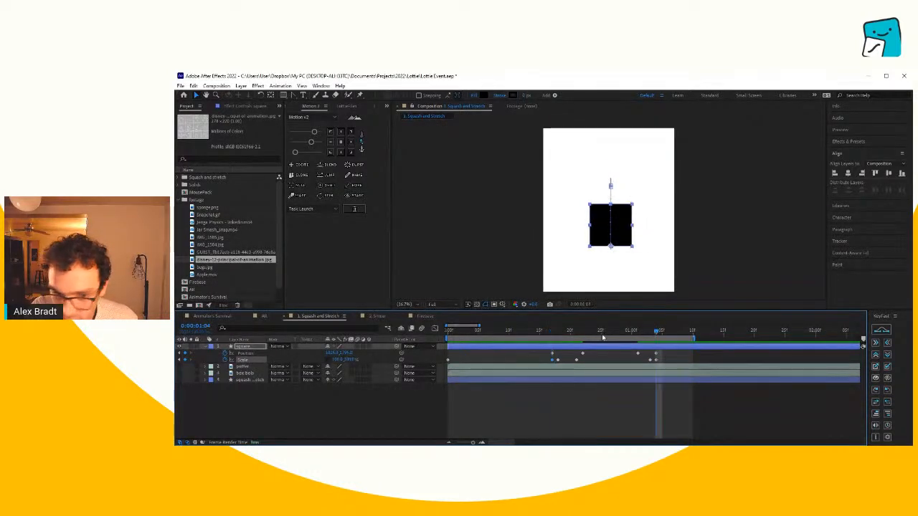
key(ctrl+v)
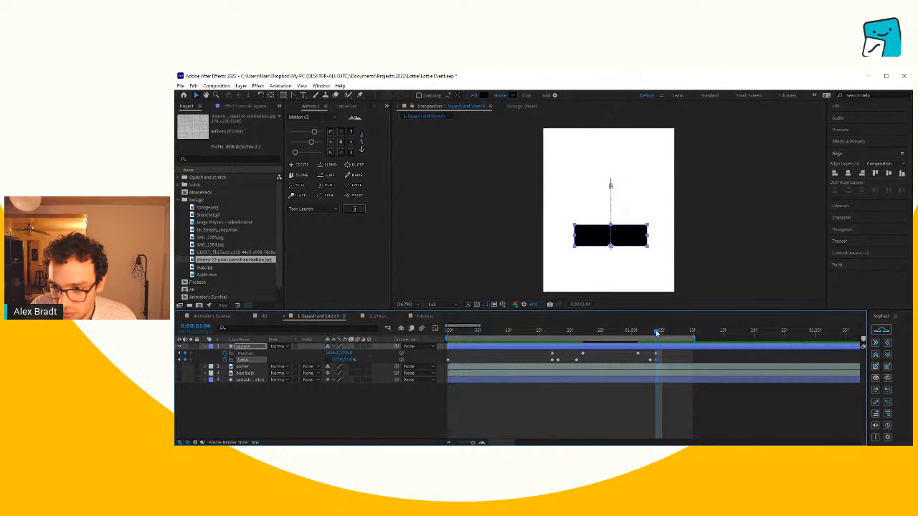
- Copy the square's first Scale keyframe, paste it at 0:00:01:06 for the recovery, and shift it to 0:00:01:07
mouse_move(657, 332)
mouse_down()
mouse_move(625, 332)
mouse_move(671, 342)
mouse_up()
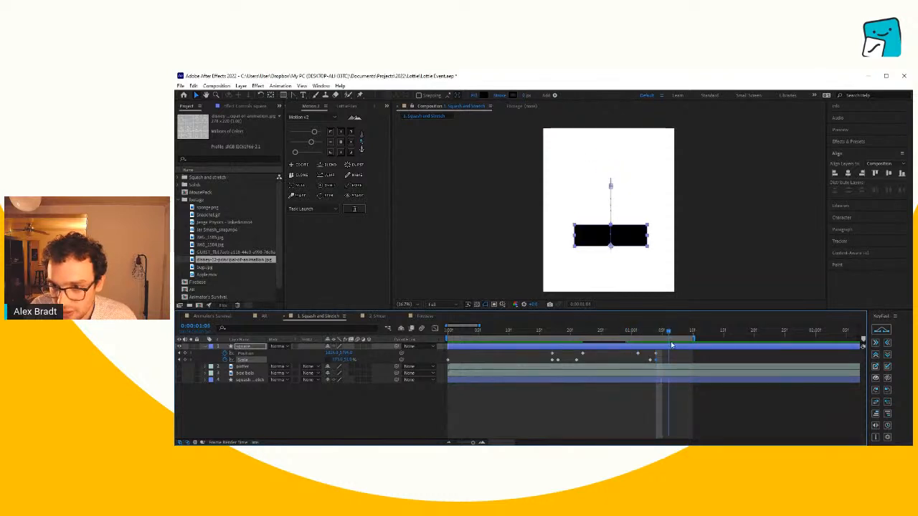
click(469, 362)
click(446, 360)
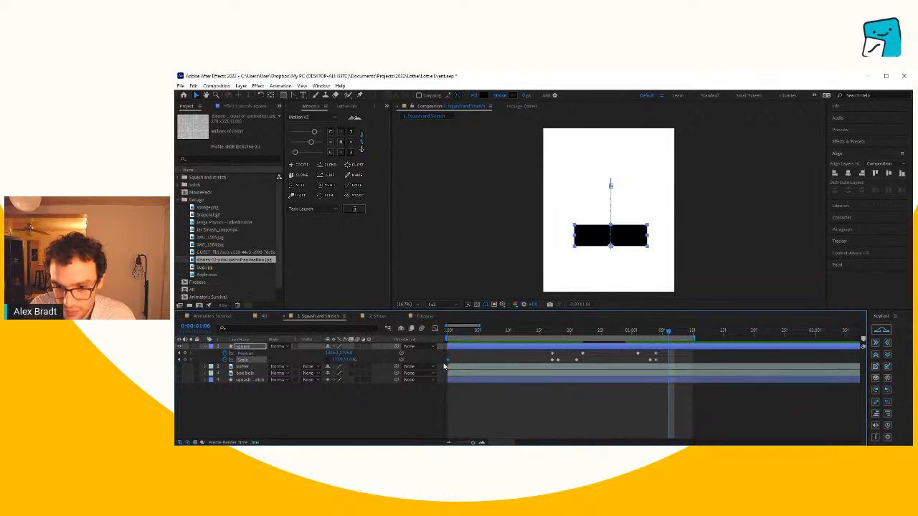
key(ctrl+v)
drag(670, 361, 675, 361)
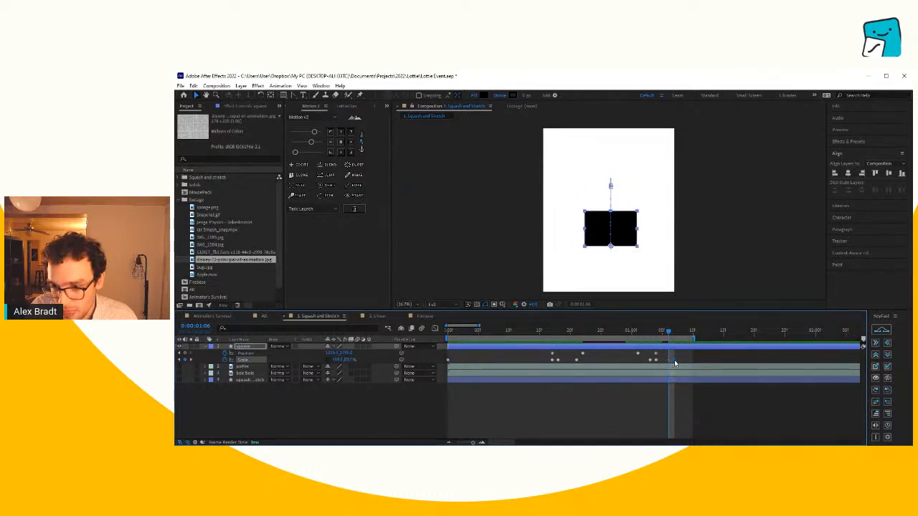
- Preview the landing squash and recovery, and extend the end of the work area beyond 0:00:01:15
key(space)
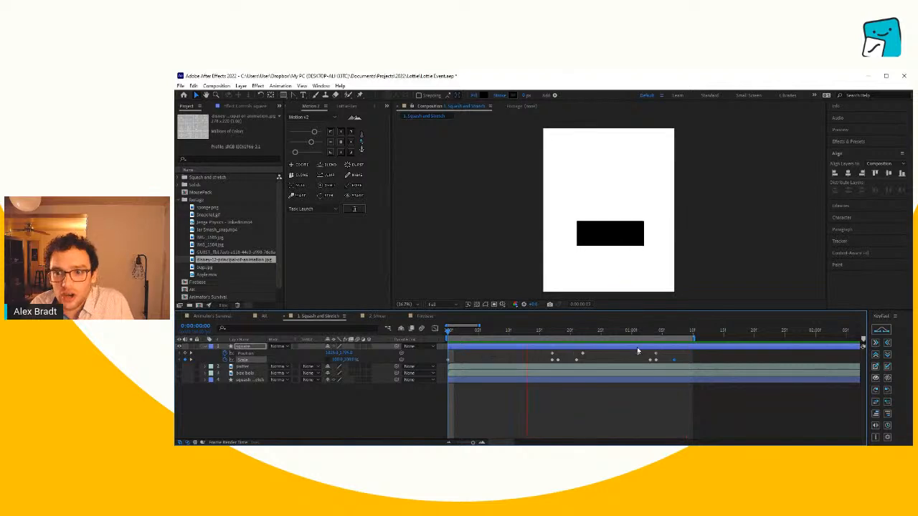
key(space)
drag(693, 337, 743, 337)
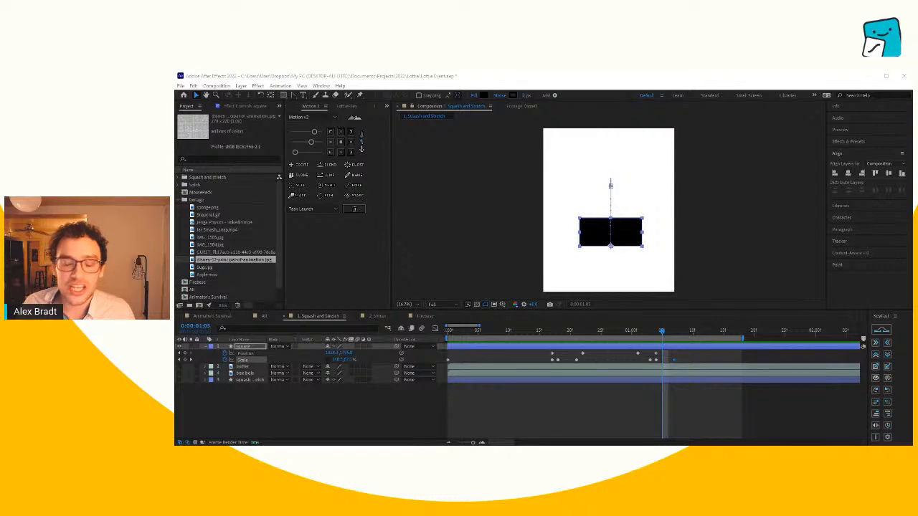
- Add two more normal-size Scale keyframes for the square at 0:00:01:11 and 0:00:01:14
click(363, 424)
drag(661, 332, 673, 362)
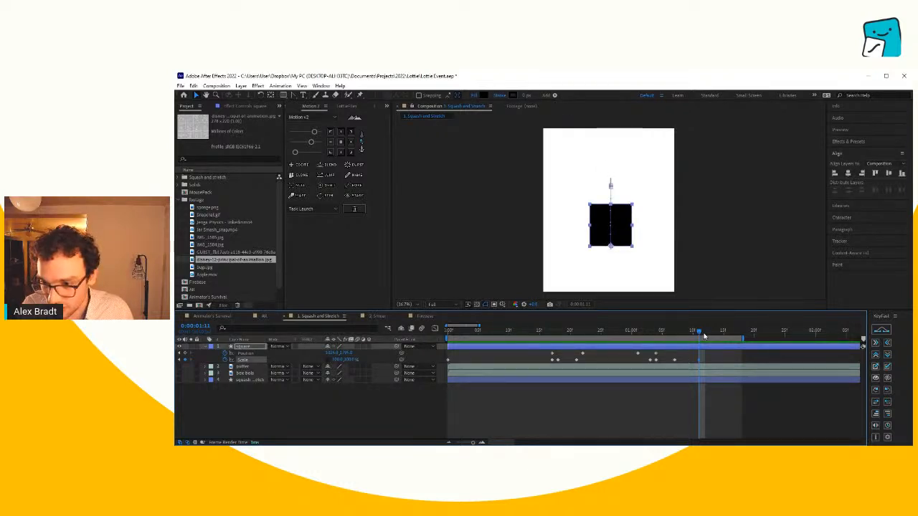
drag(704, 336, 675, 346)
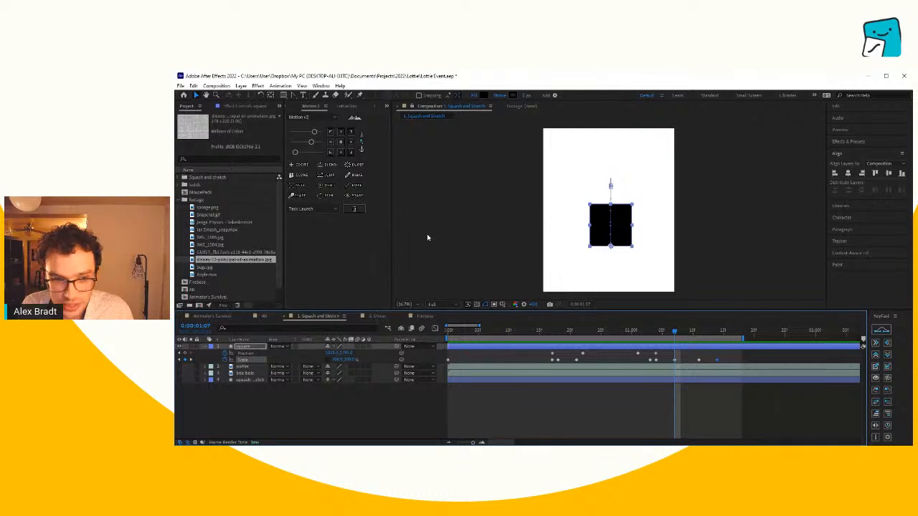
- Consult the bouncing-ball page in the Animator's Survival composition and return to the Squash and Stretch composition
click(223, 317)
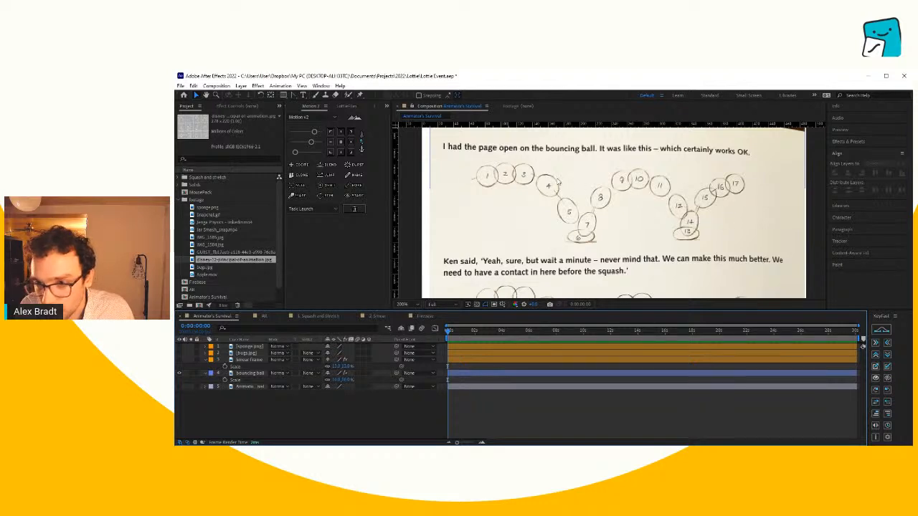
scroll(664, 210, down, 2)
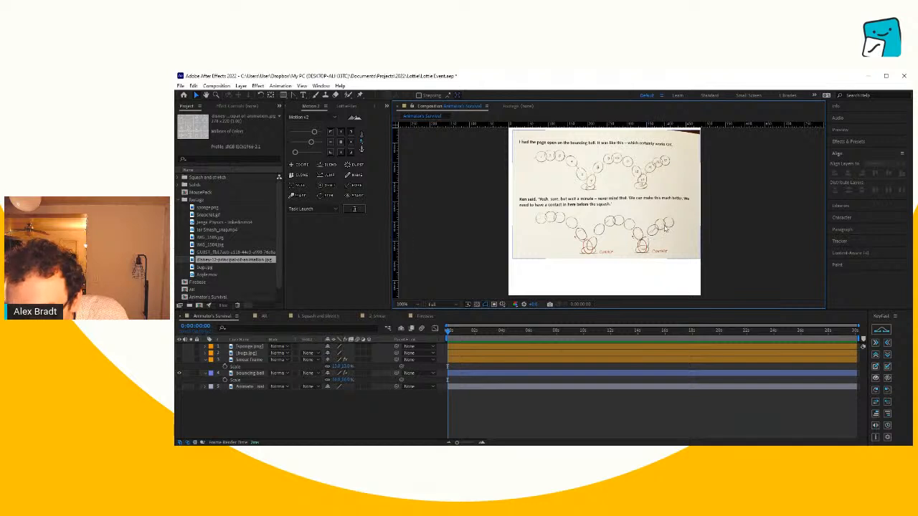
click(318, 317)
- Make the square slightly taller and narrower at 0:00:01:07, and slightly shorter and wider at 0:00:01:11, using Scale
mouse_move(674, 334)
mouse_down()
mouse_move(651, 334)
mouse_move(675, 338)
mouse_up()
scroll(601, 229, up, 1)
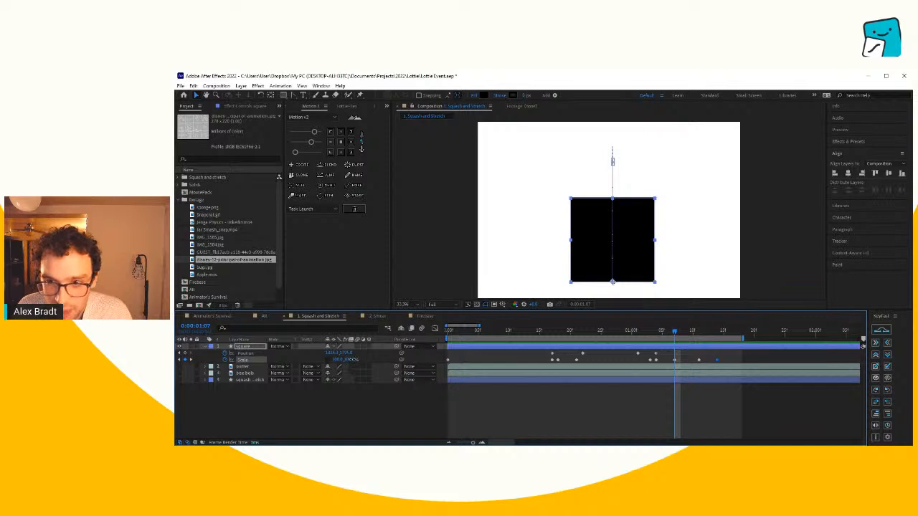
drag(351, 359, 333, 360)
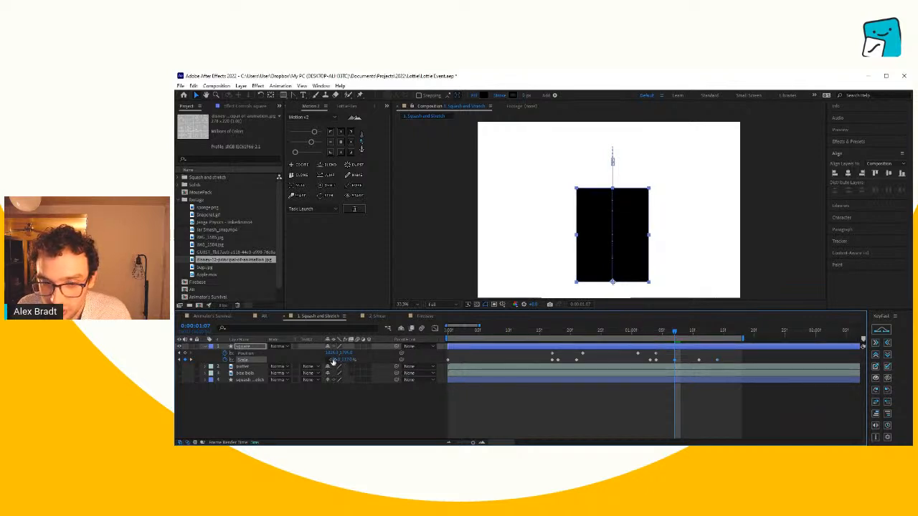
drag(671, 335, 699, 342)
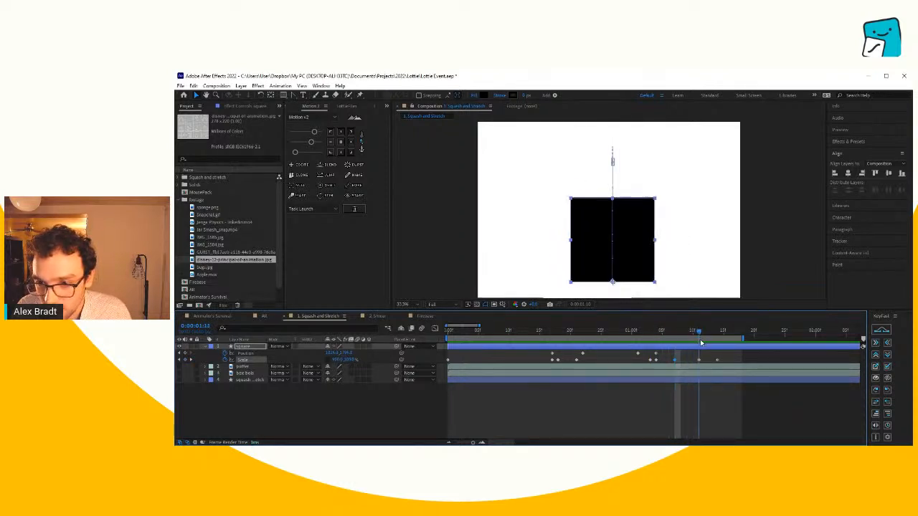
mouse_move(349, 359)
mouse_down()
mouse_move(333, 360)
mouse_move(343, 360)
mouse_up()
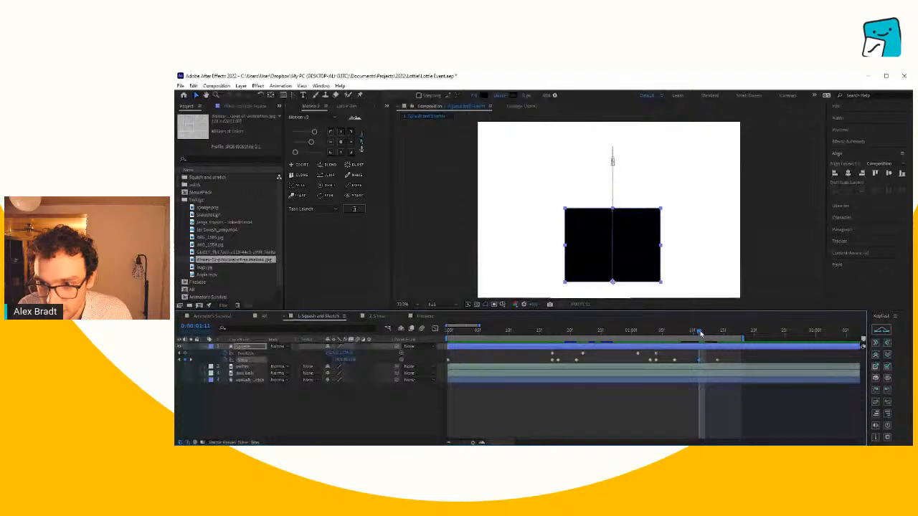
- Extend the work area slightly further and preview the full jump with the settling wobble
drag(701, 333, 737, 342)
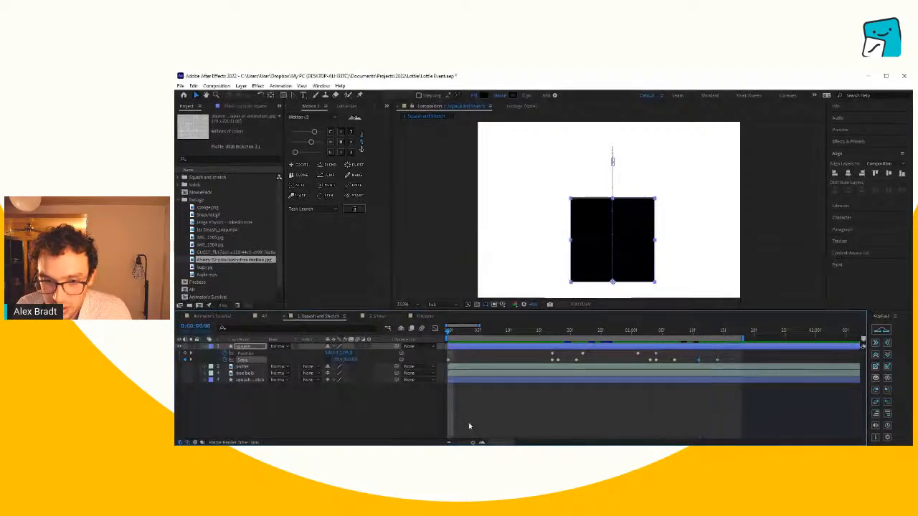
click(447, 443)
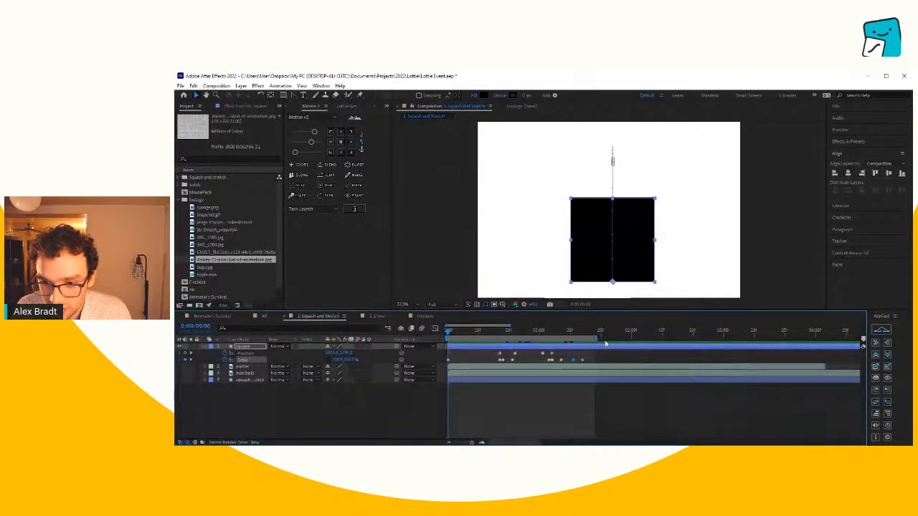
key(space)
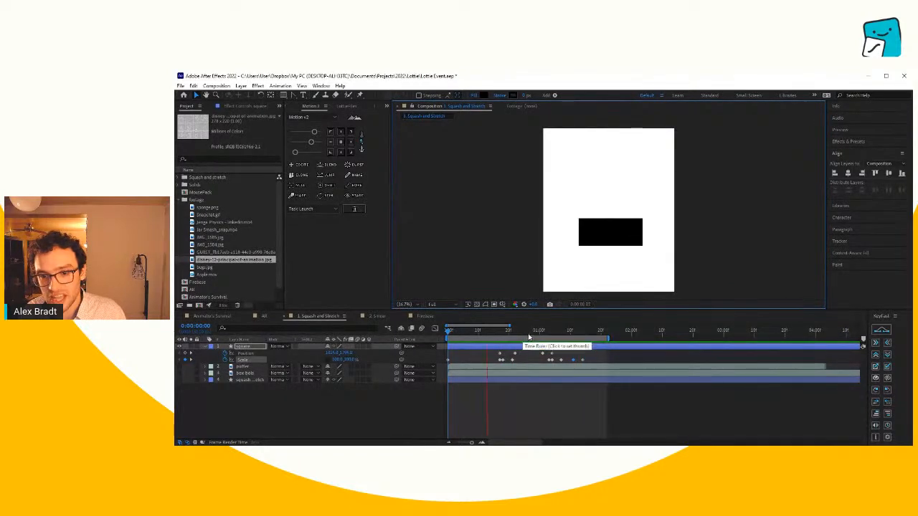
key(space)
- Scrub and replay the square's finished squash and stretch animation
key(alt+Tab)
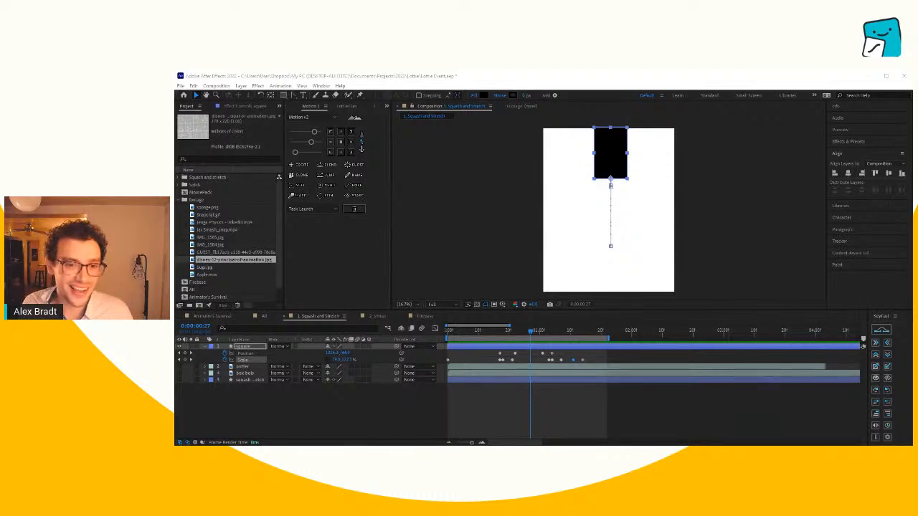
click(317, 429)
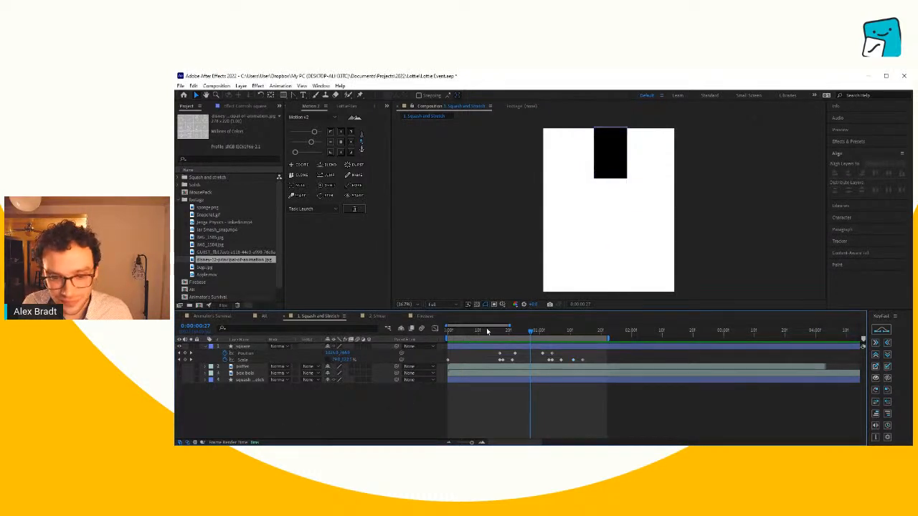
drag(469, 334, 529, 334)
key(space)
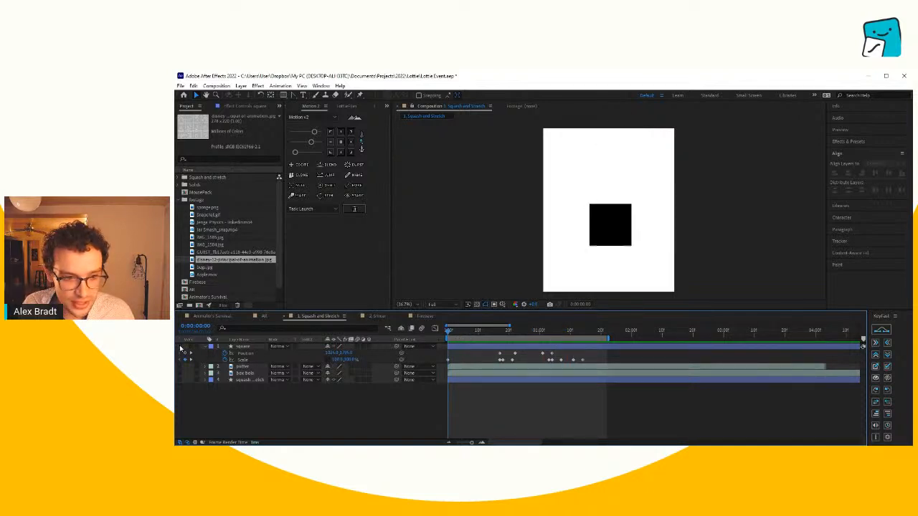
- Hide the square layer, show the puffer layer, and scrub through its fish animation as an example
click(179, 346)
click(179, 366)
drag(452, 333, 540, 343)
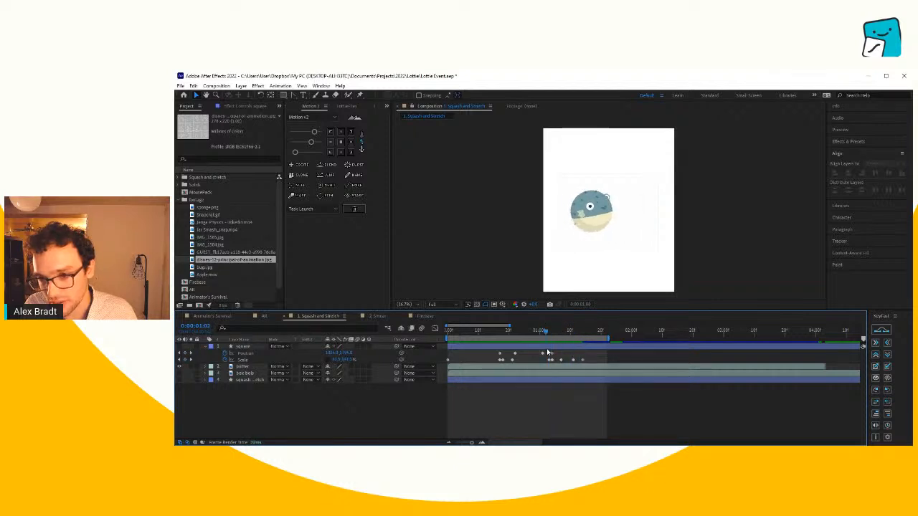
- Hide the puffer layer, show the box bois layer, and play its animation from the start
click(180, 367)
click(180, 372)
drag(580, 241, 608, 235)
drag(531, 334, 414, 344)
key(space)
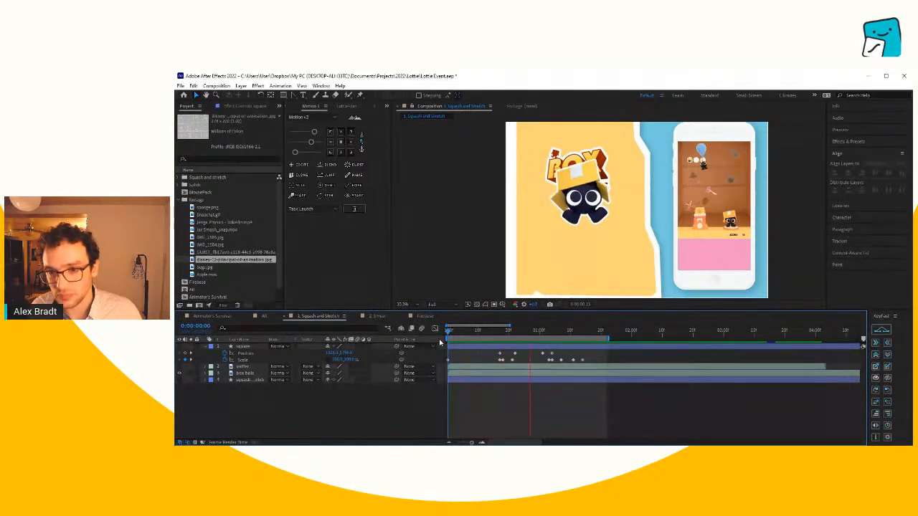
- Open the Footage composition and scrub back to its first frame to view the pineapple character
click(421, 316)
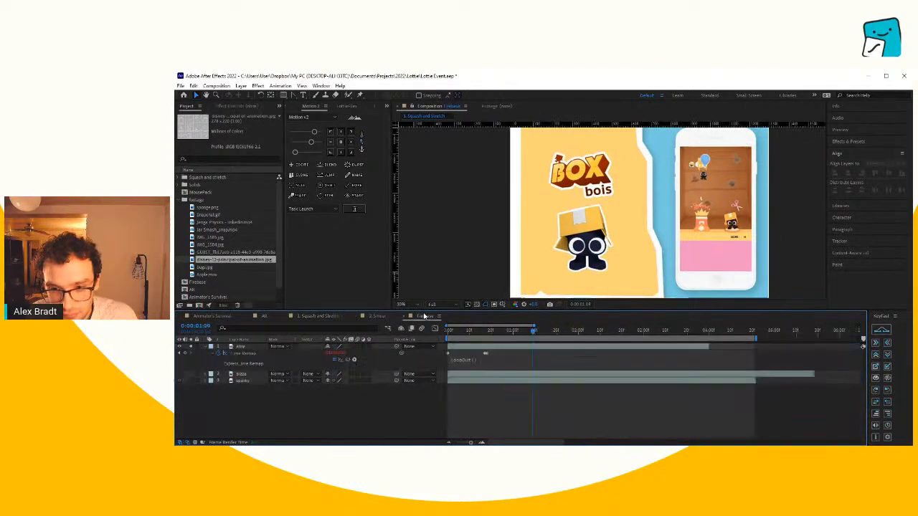
drag(456, 333, 436, 365)
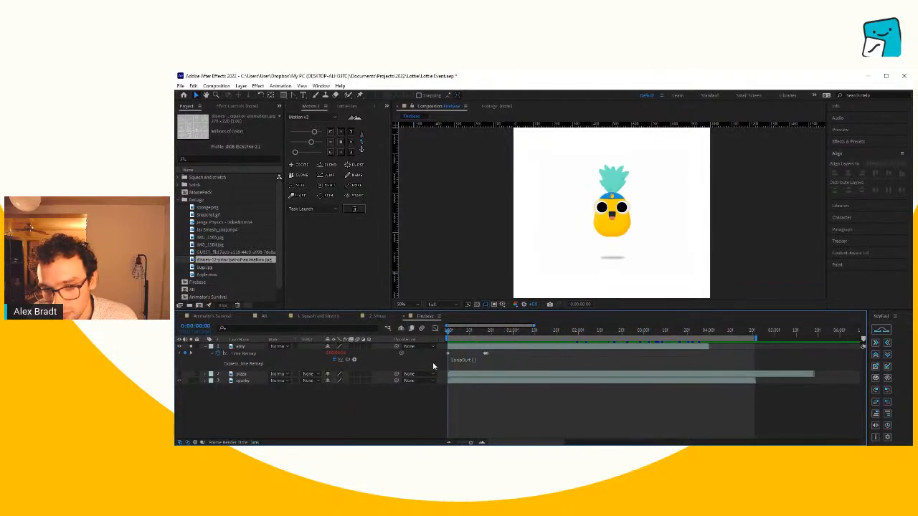
- Open the Animator's Survival composition, hide the bouncing ball page, and show the smear frame layer
click(380, 315)
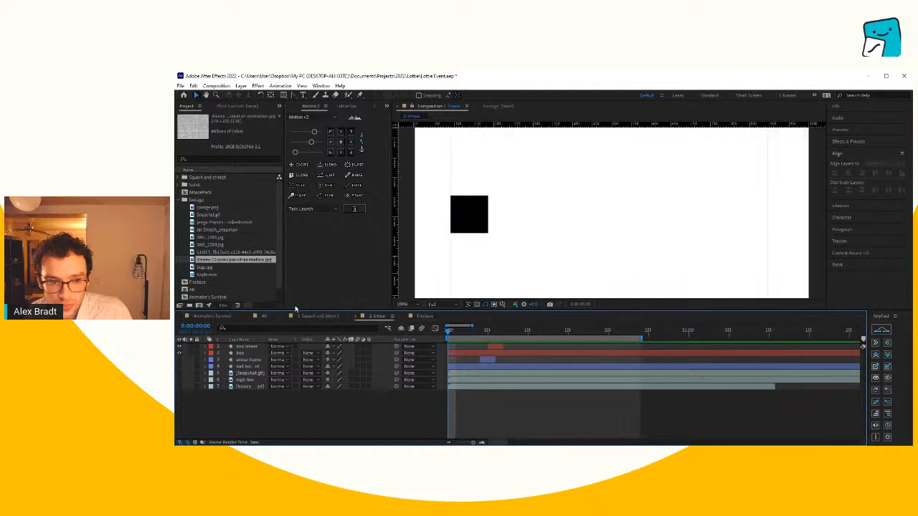
click(222, 316)
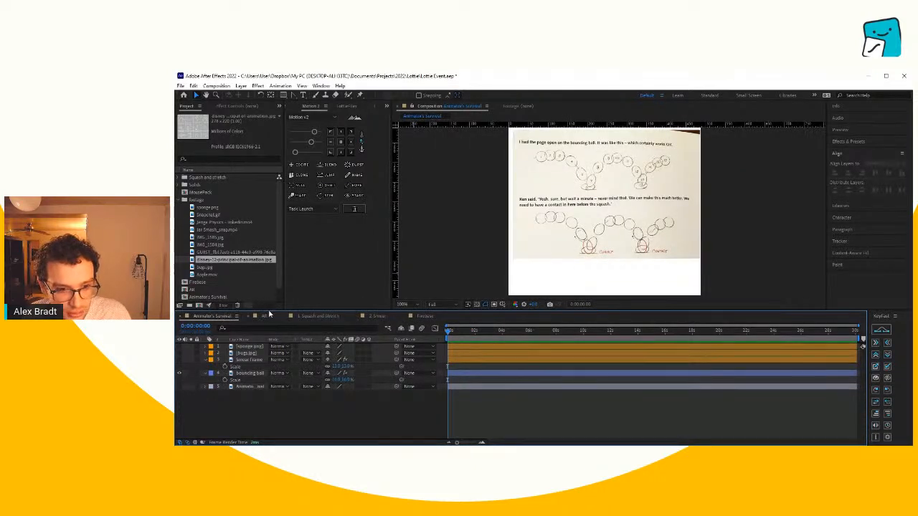
click(179, 387)
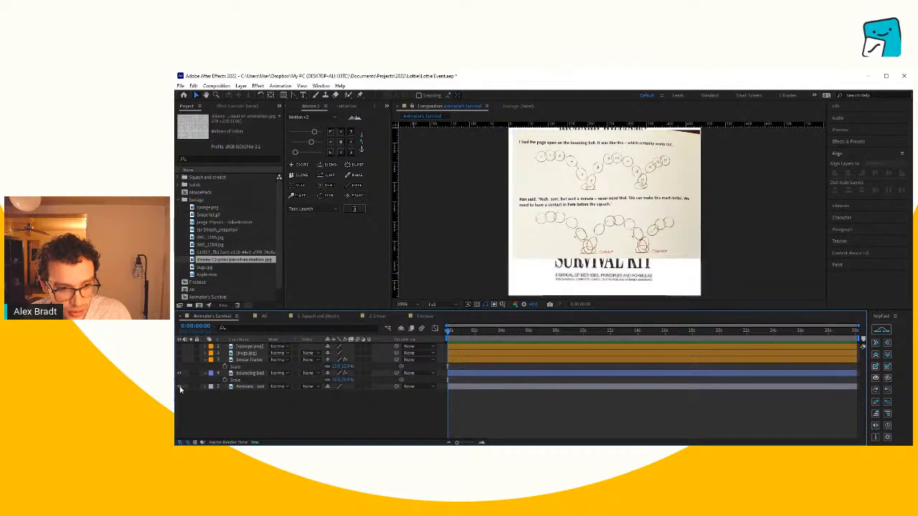
click(178, 384)
click(180, 359)
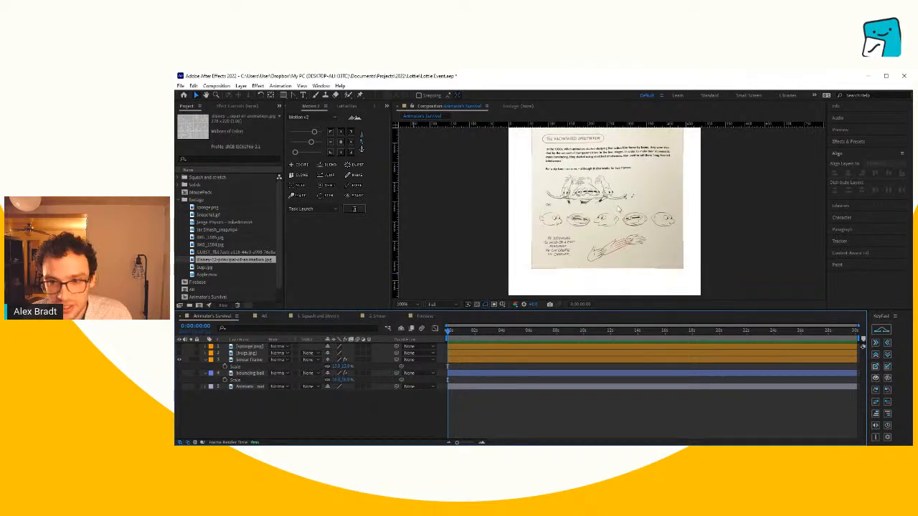
- Scale the smear frame page up to 16% so that it nearly fills the composition's width
click(620, 210)
scroll(621, 217, down, 2)
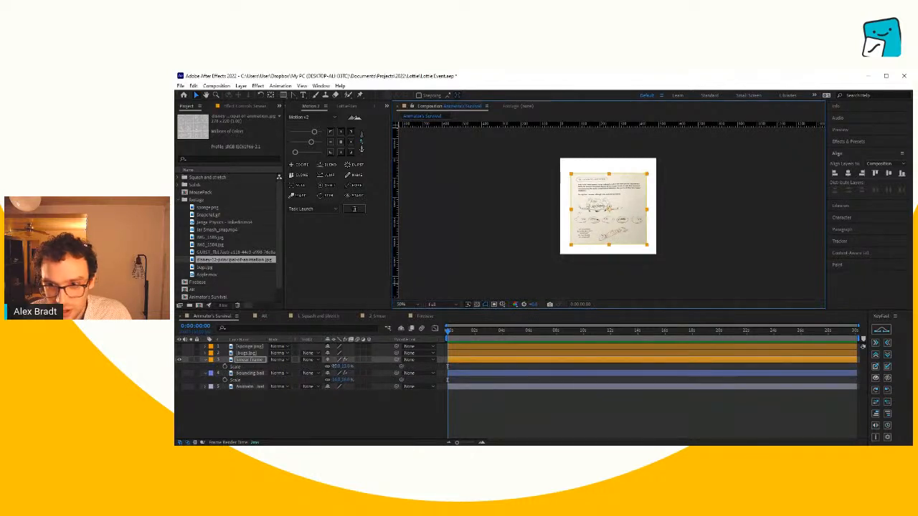
mouse_move(335, 366)
mouse_down()
mouse_move(351, 367)
mouse_move(338, 367)
mouse_up()
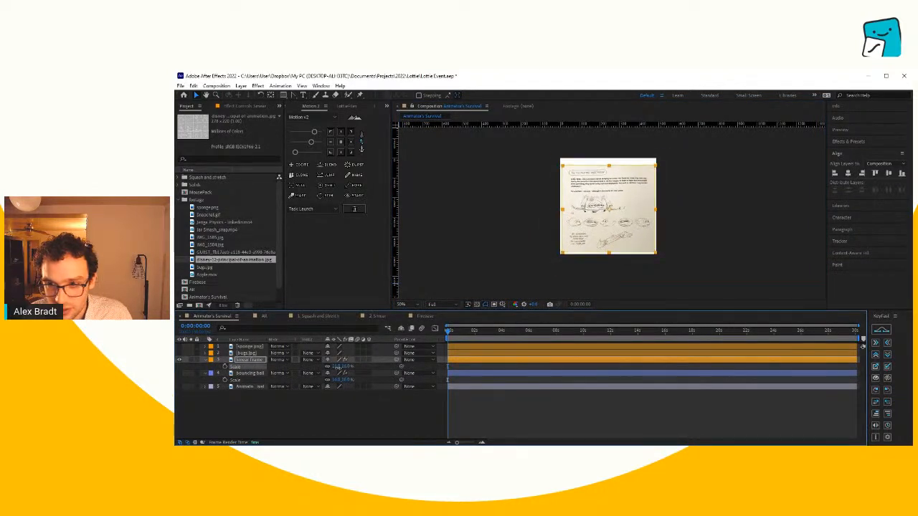
click(626, 199)
scroll(627, 200, up, 2)
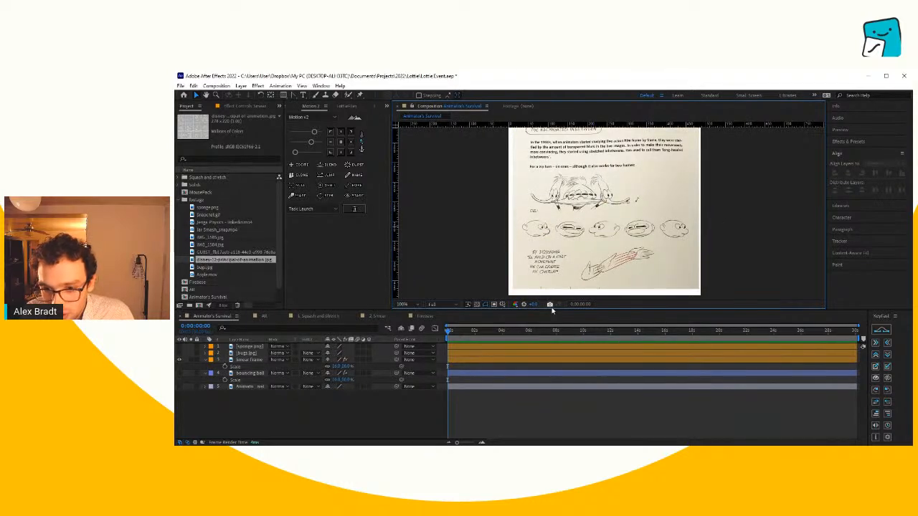
- Enlarge the composition viewer and magnify the page's zip turn drawings to examine the elongated inbetweens
drag(551, 310, 550, 365)
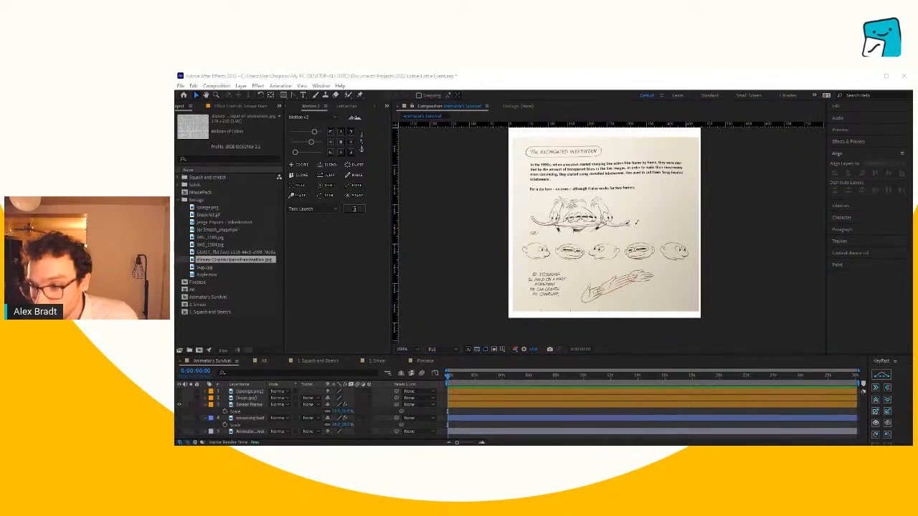
click(651, 425)
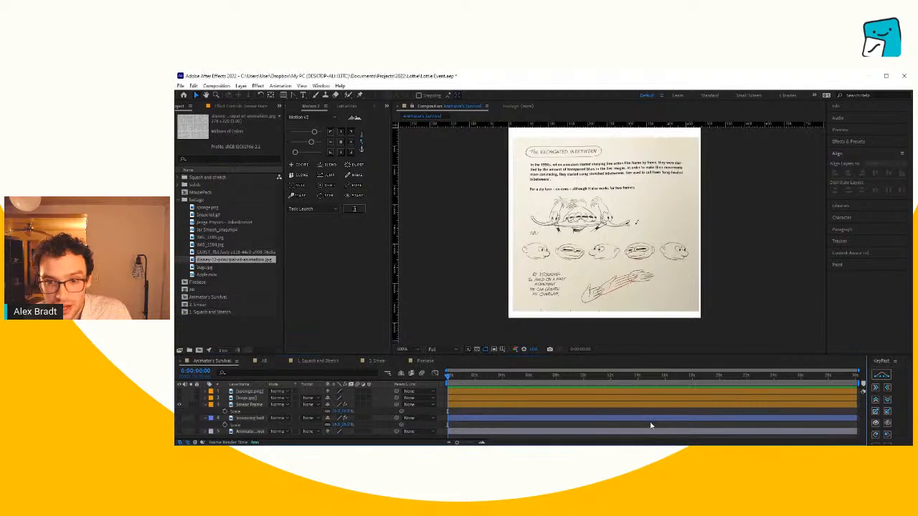
key(period)
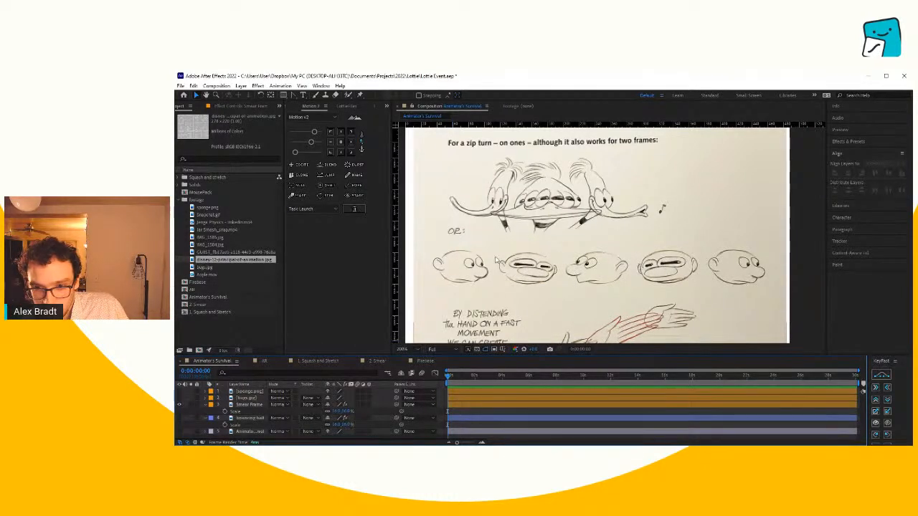
- Hide the smear frame layer and show the bugs.jpg layer as a smear example
click(180, 405)
click(180, 398)
scroll(453, 291, down, 1)
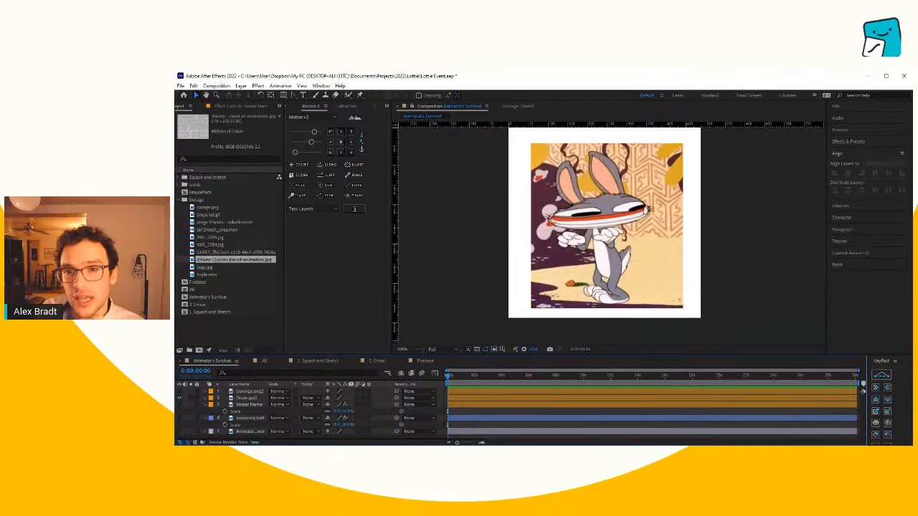
key(alt+Tab)
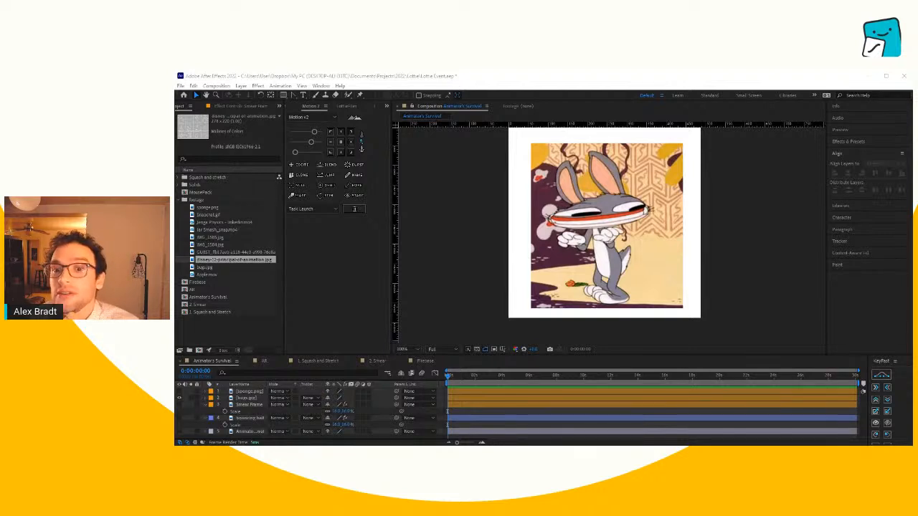
- Hide the bugs.jpg layer and show the sponge.png layer as another smear example
click(542, 418)
click(180, 398)
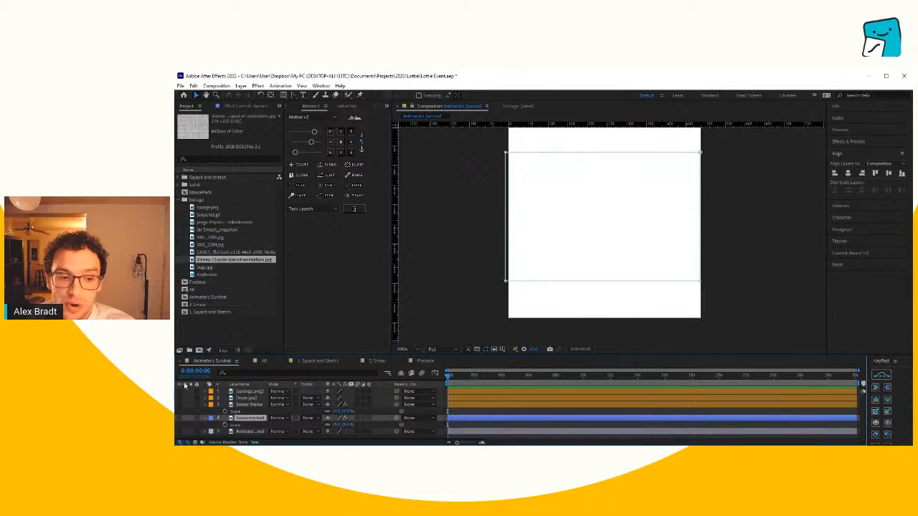
click(180, 392)
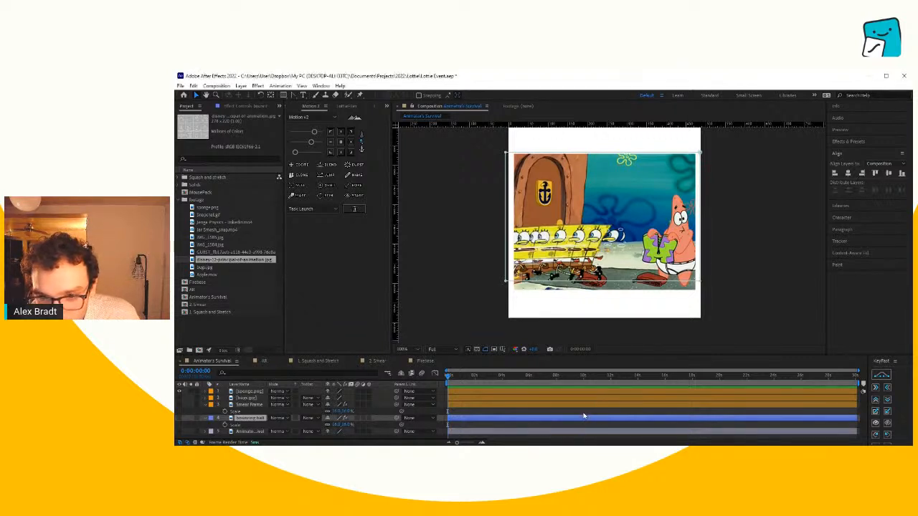
click(518, 409)
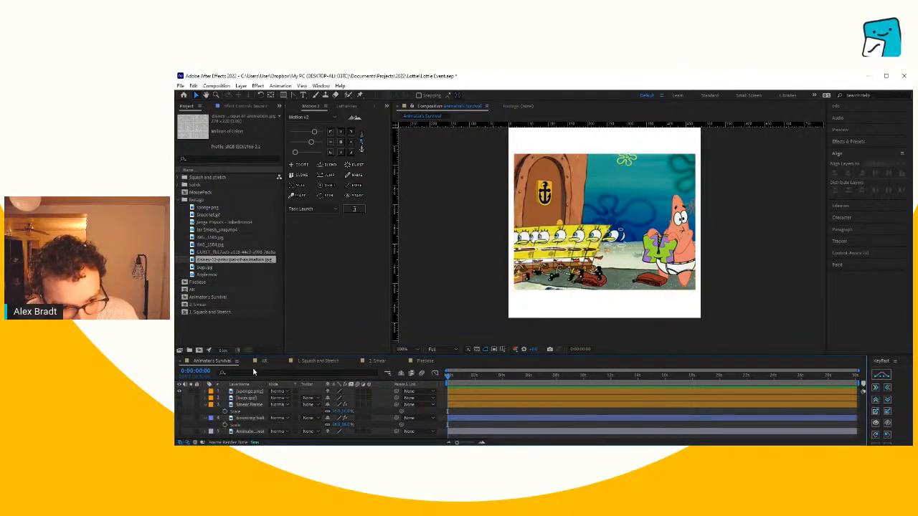
- Open the 2. Smear composition in a taller timeline, then show and solo the high five layer
drag(280, 354, 283, 316)
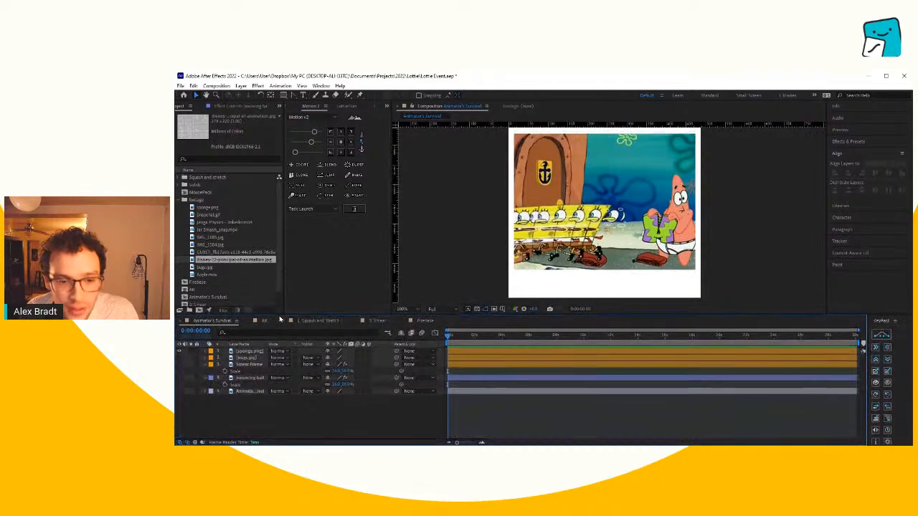
click(316, 323)
click(374, 321)
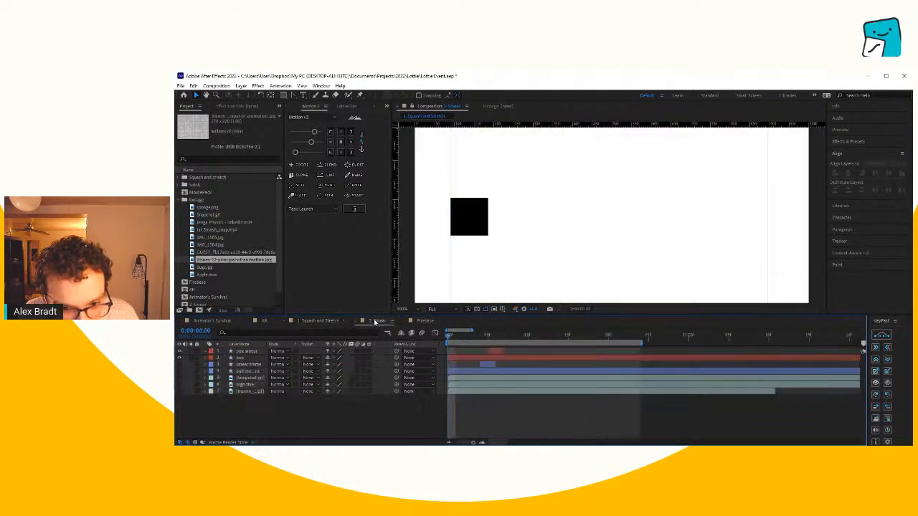
click(180, 385)
click(190, 385)
key(comma)
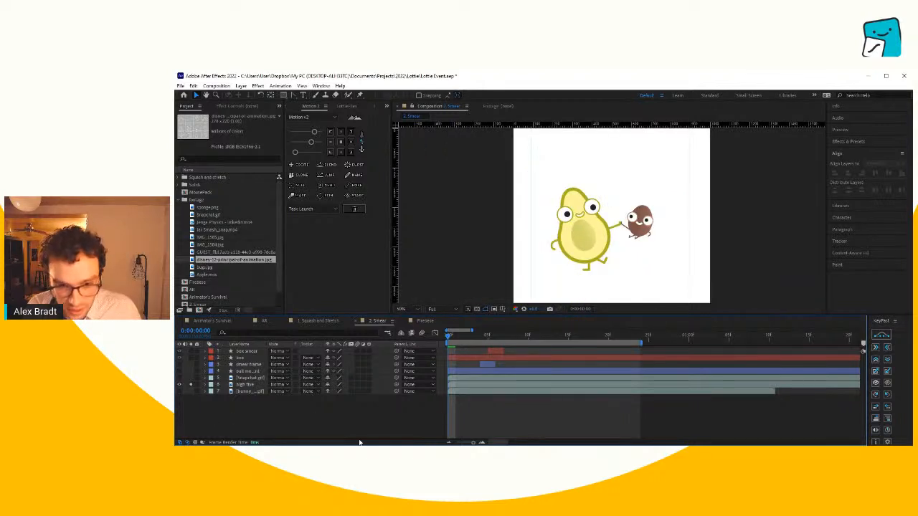
- Extend the work area's end to the end of the high five layer at 0:00:03:04
key(minus)
key(minus)
click(251, 385)
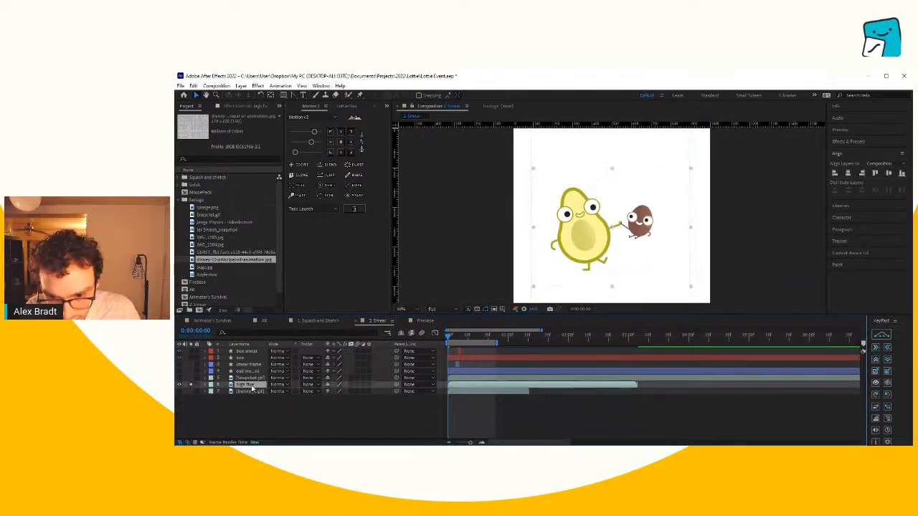
click(634, 336)
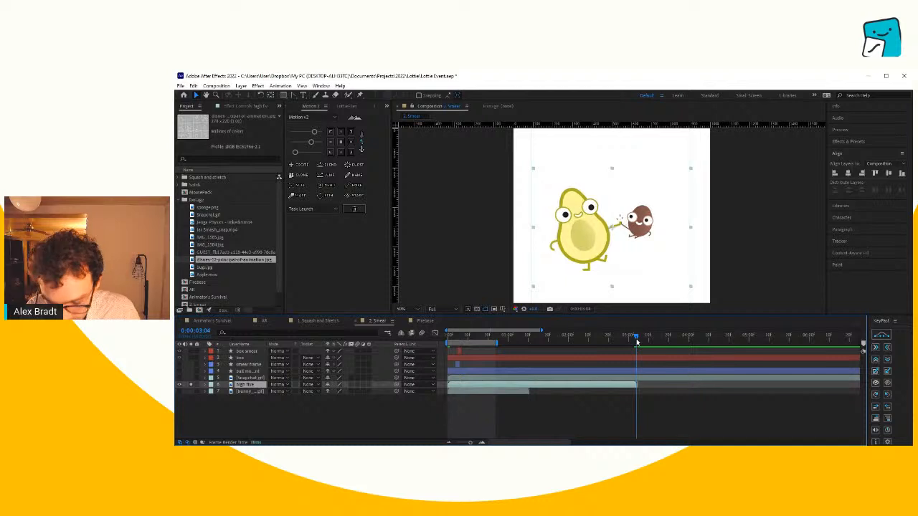
drag(618, 336, 447, 345)
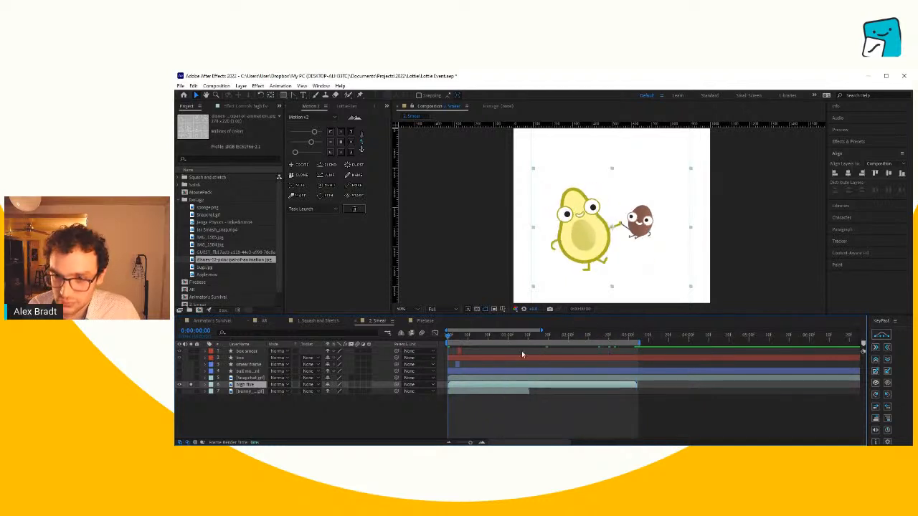
- Play the avocado and seed's high five animation, then replay it from the first frame
click(632, 411)
key(space)
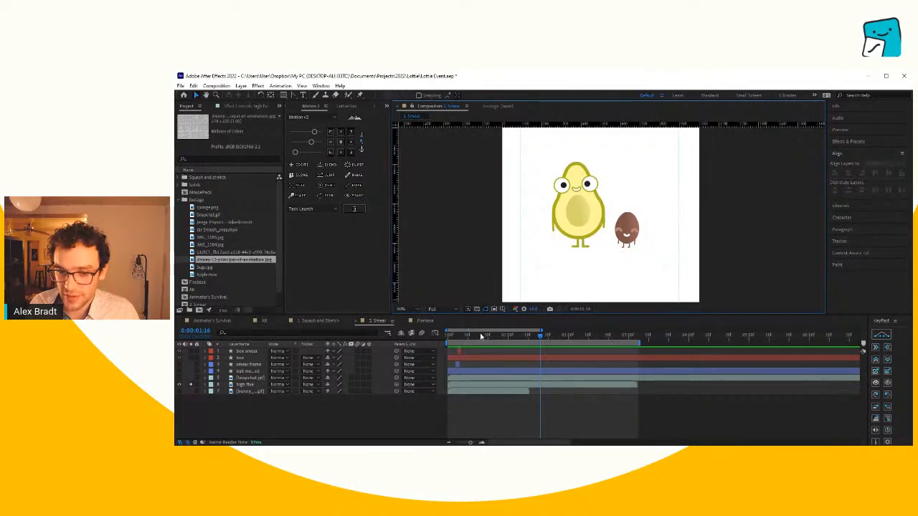
drag(482, 337, 448, 339)
key(space)
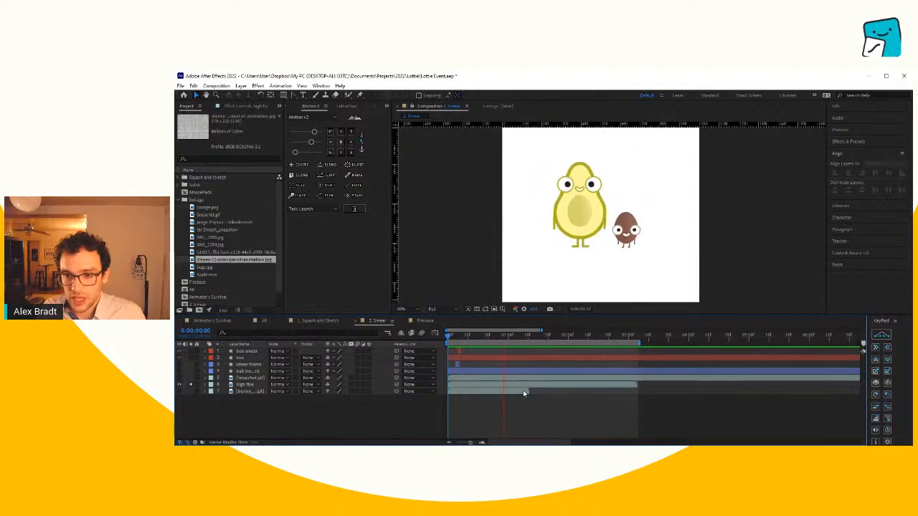
- Scrub to the seed's smear frame at 0:00:00:19 and examine its stretched shapes up close
click(482, 340)
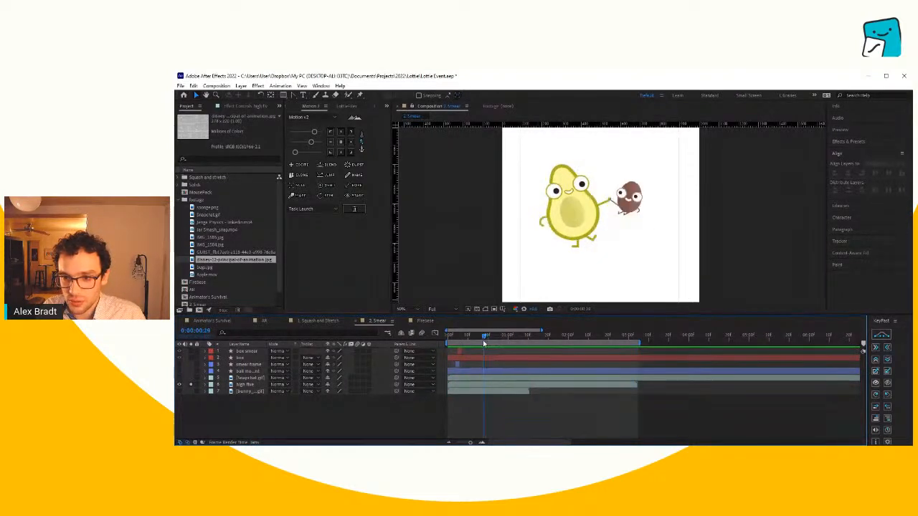
drag(484, 343, 486, 343)
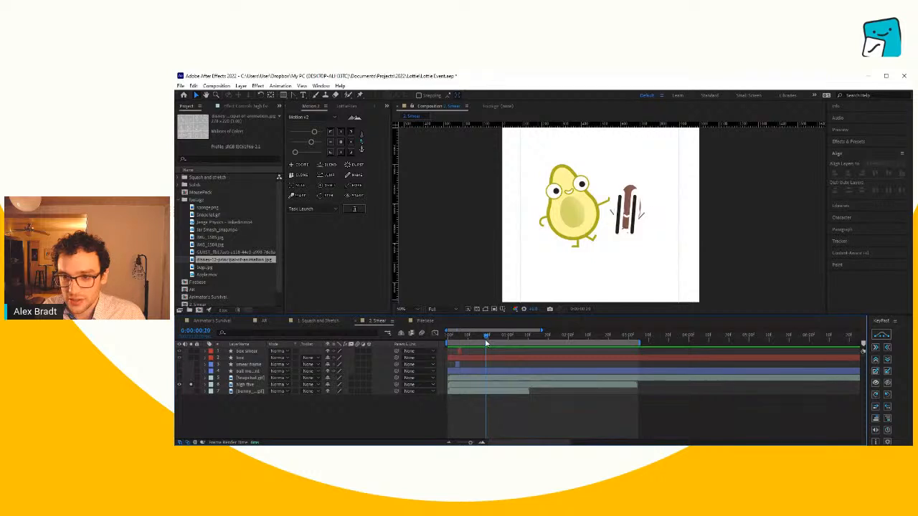
click(631, 222)
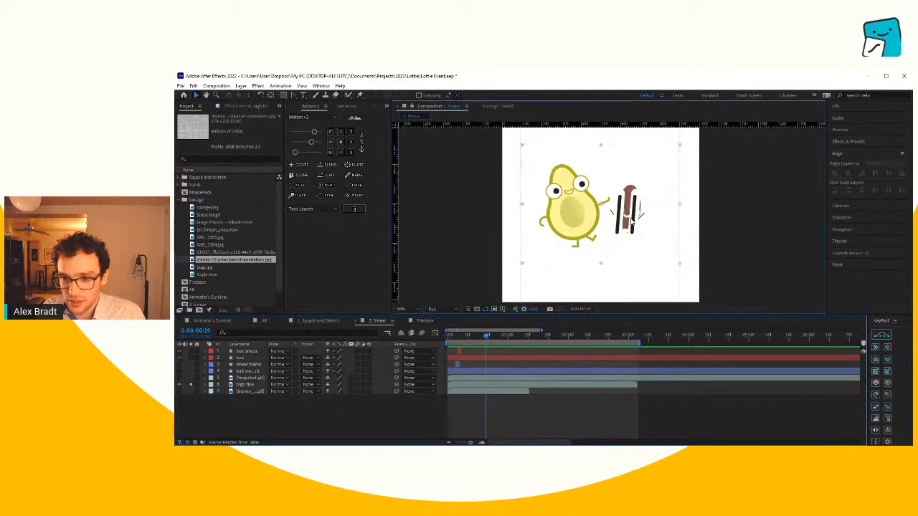
scroll(609, 221, up, 3)
scroll(595, 221, up, 1)
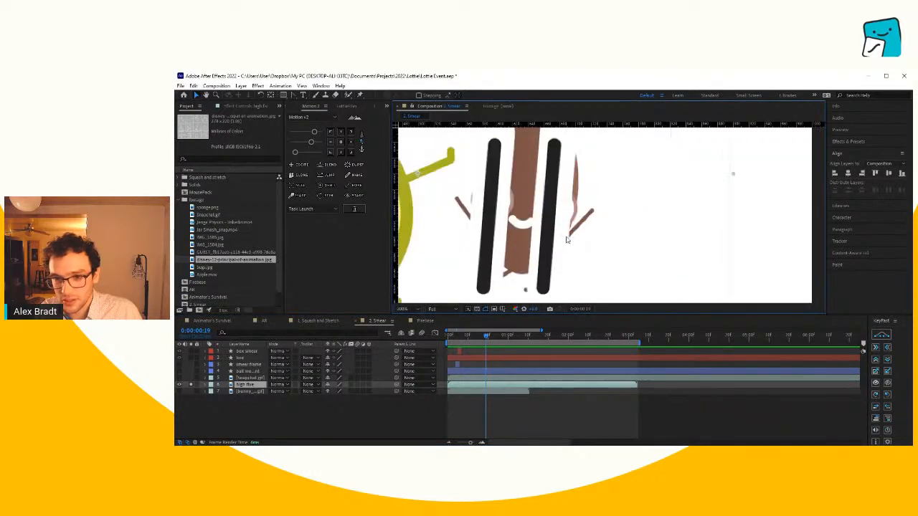
drag(566, 227, 597, 226)
scroll(555, 225, down, 1)
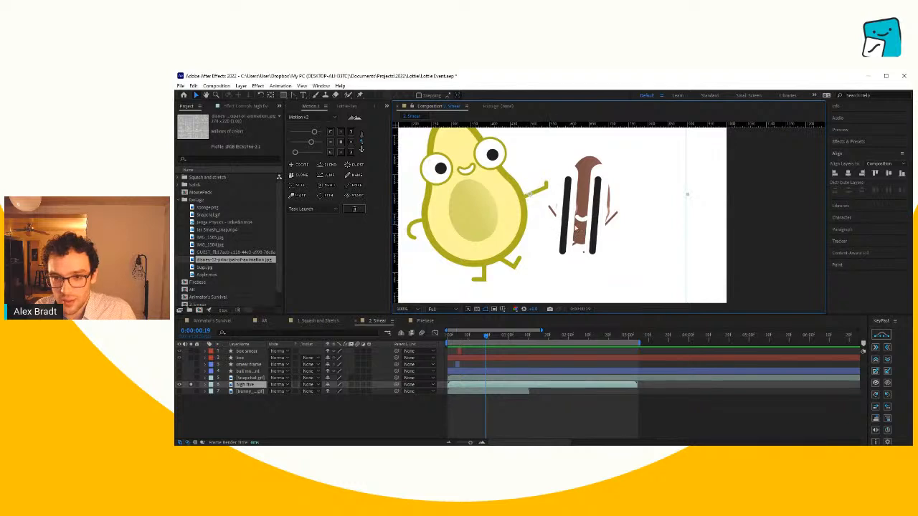
- Step back and forth frame by frame around 0:00:00:19 to compare the smear with its neighbouring frames
drag(493, 341, 485, 342)
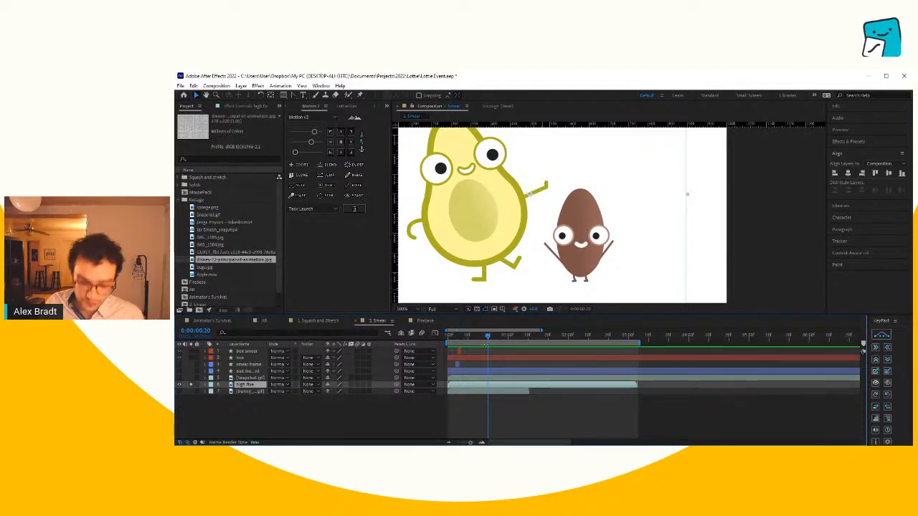
key(Page_Up)
key(Page_Up)
key(Page_Down)
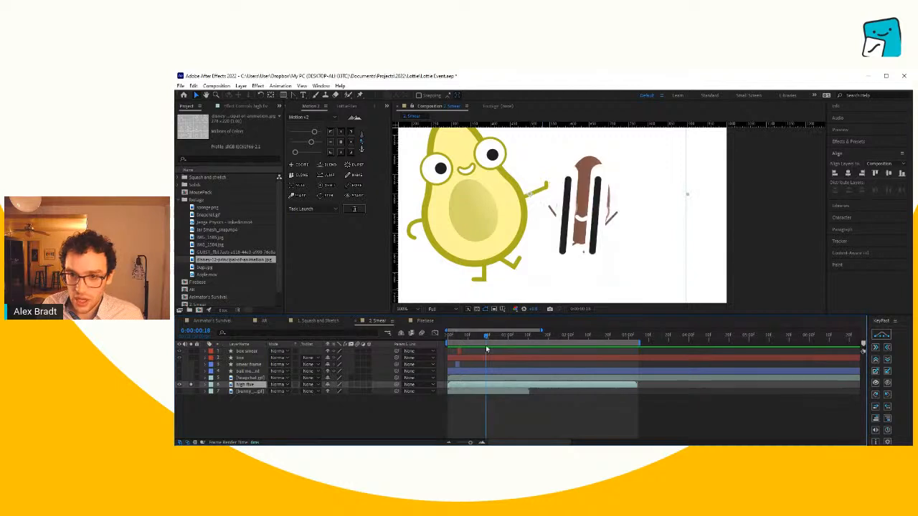
key(Page_Down)
key(Page_Down)
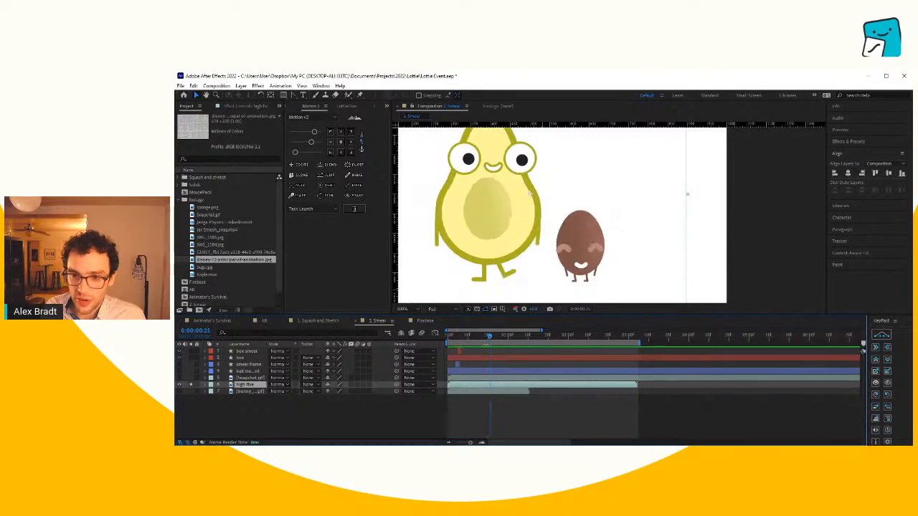
key(Page_Up)
key(Page_Up)
key(Page_Up)
key(Page_Down)
key(Page_Down)
key(Page_Down)
key(Page_Down)
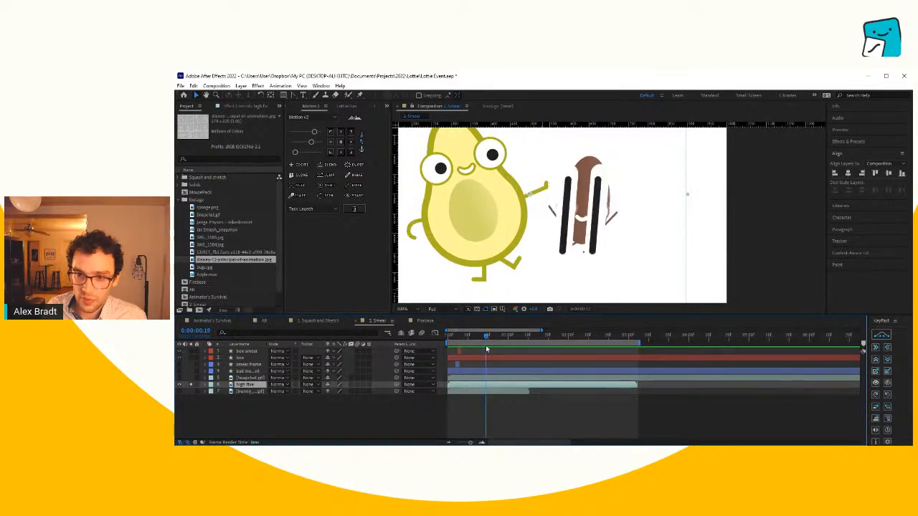
key(Page_Up)
key(Page_Up)
key(Page_Down)
key(Page_Down)
key(Page_Down)
key(Page_Down)
key(Page_Down)
key(Page_Down)
key(Page_Down)
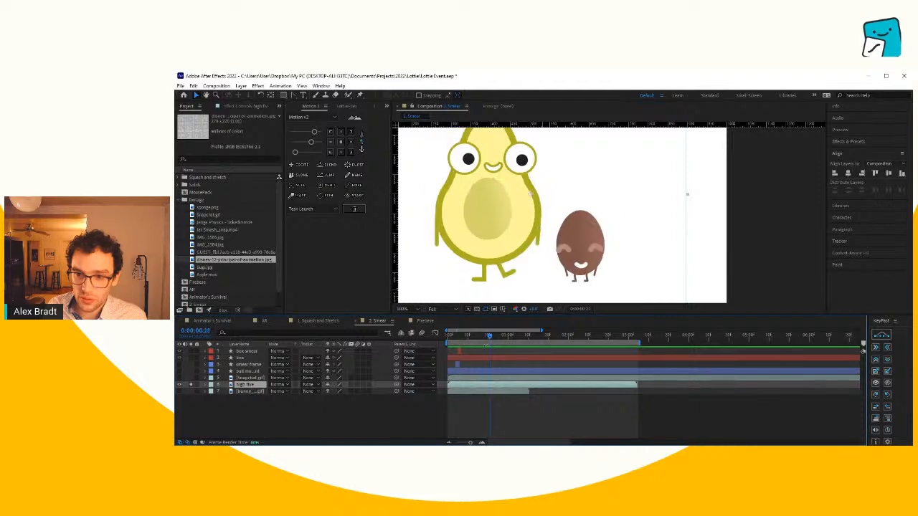
- Step past the seed's landing, then scrub the high five animation from its first frame to near its end
key(Page_Down)
key(Page_Down)
key(Page_Down)
key(Page_Down)
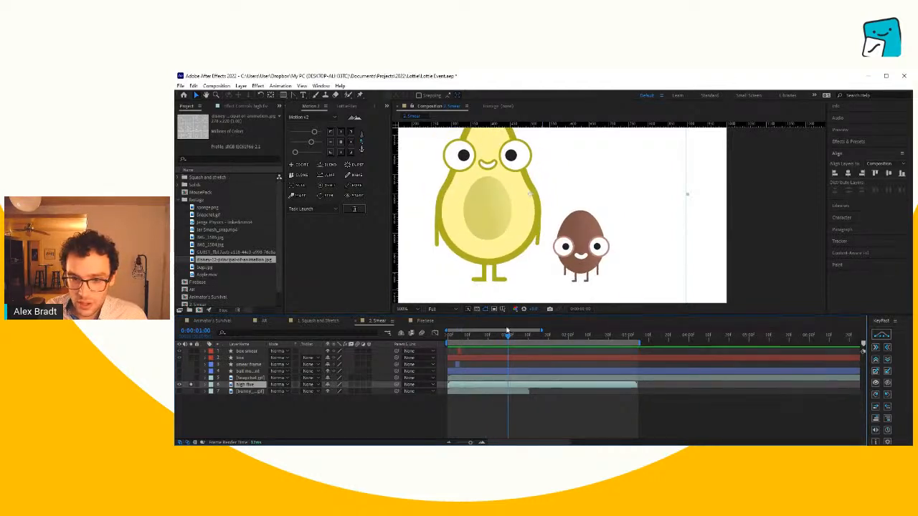
key(Home)
drag(464, 351, 628, 349)
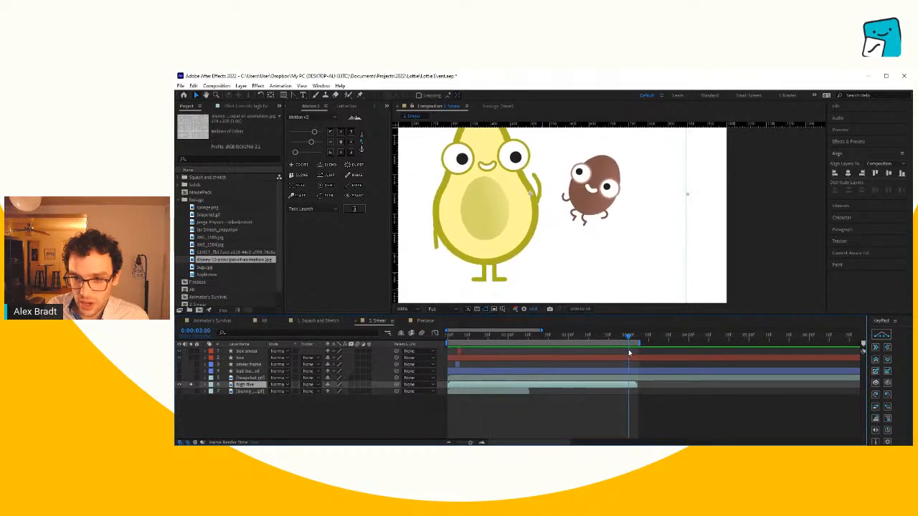
- Play the high five animation again with the whole composition in view, then stop at 0:00:00:08
key(space)
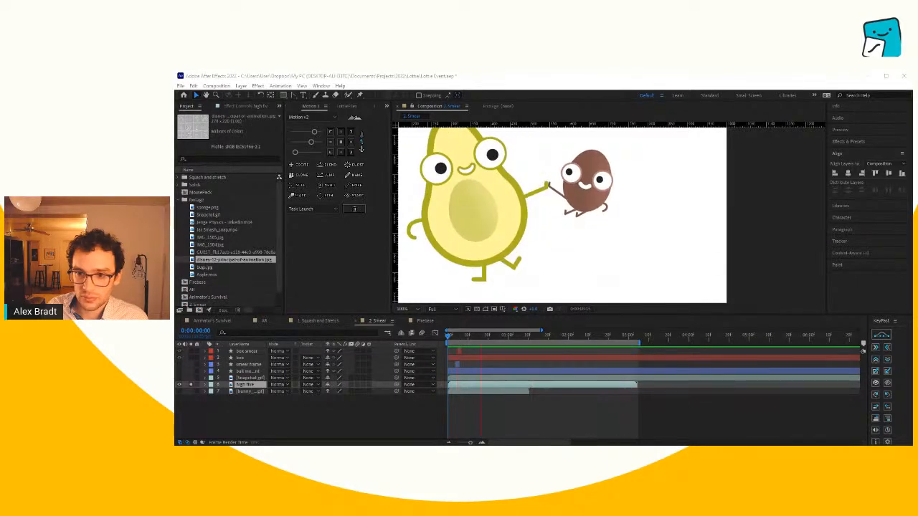
key(shift+slash)
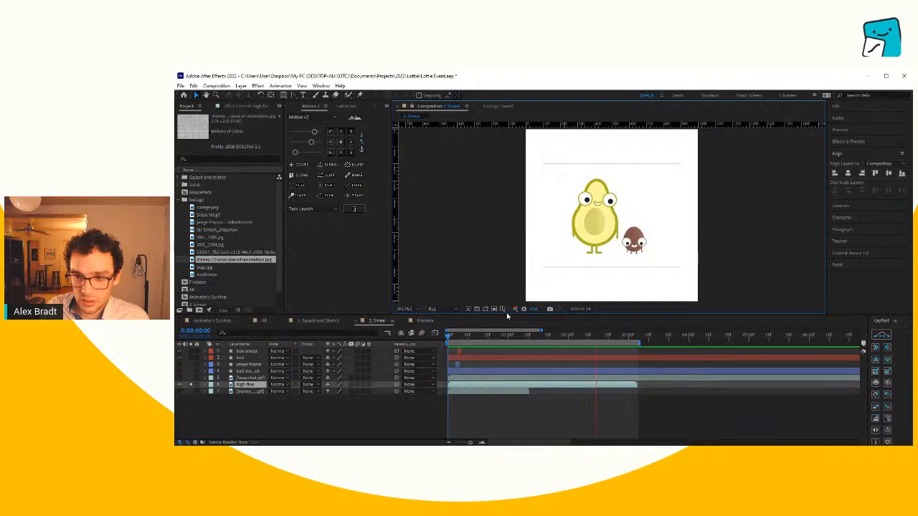
click(464, 335)
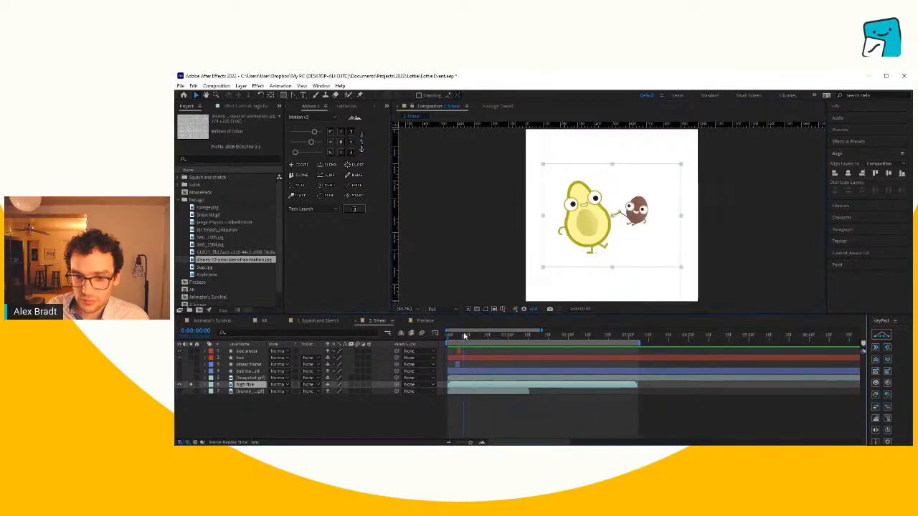
- Unsolo and hide the high five layer, and show the bunny GIF layer on its own instead
click(190, 385)
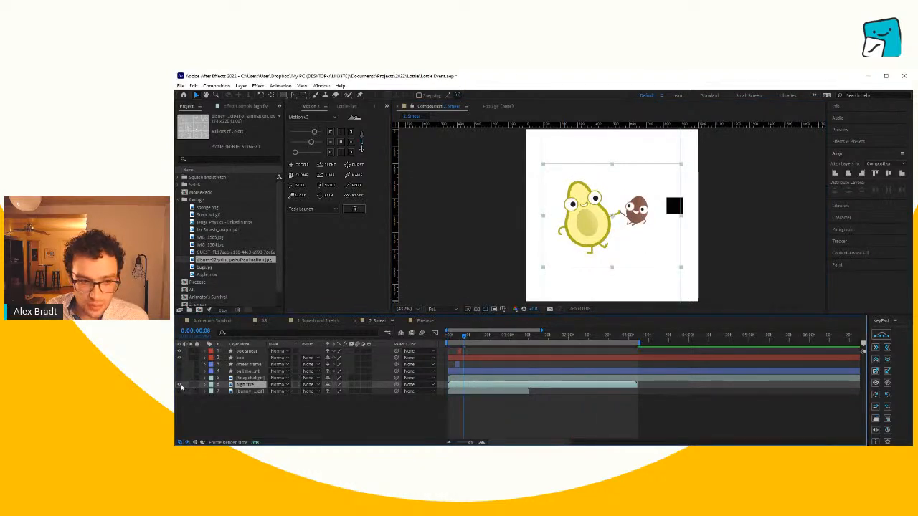
click(179, 385)
click(179, 391)
click(192, 392)
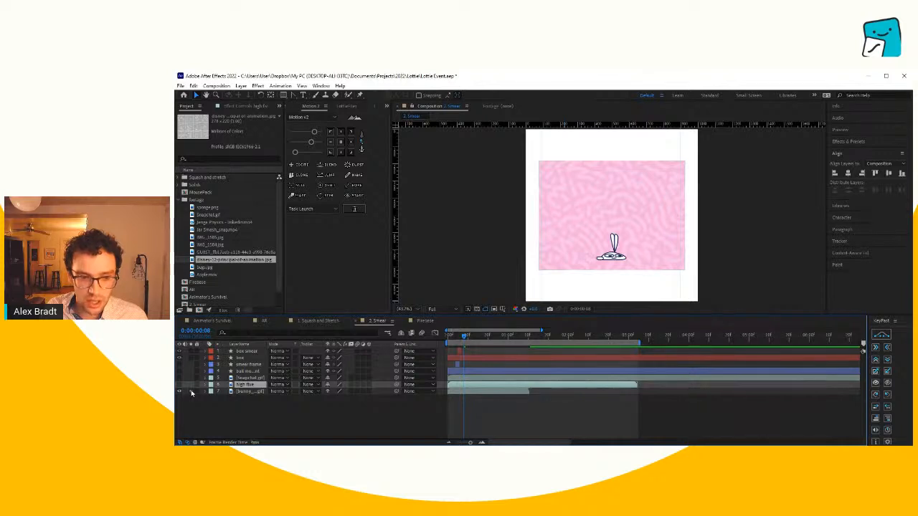
scroll(631, 260, up, 1)
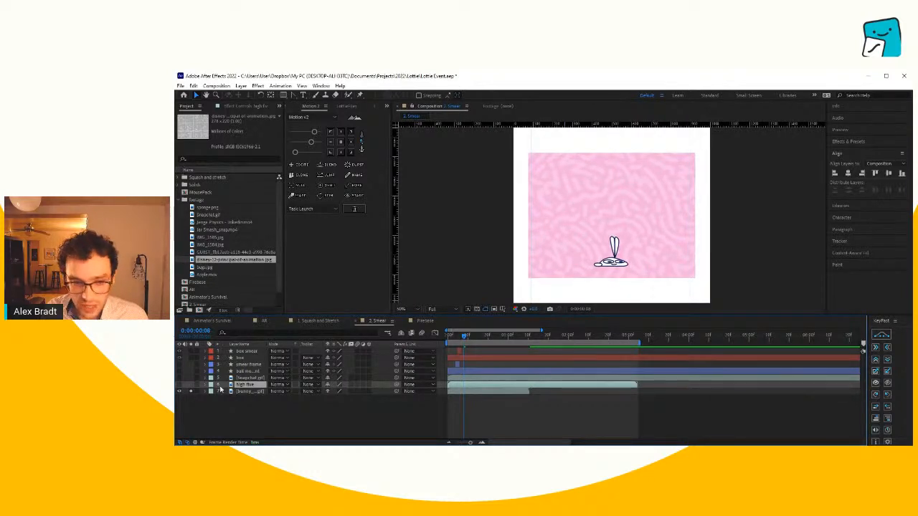
- End the work area at 0:00:01:09, where the bunny GIF finishes, and play the bunny animation
click(247, 391)
click(526, 337)
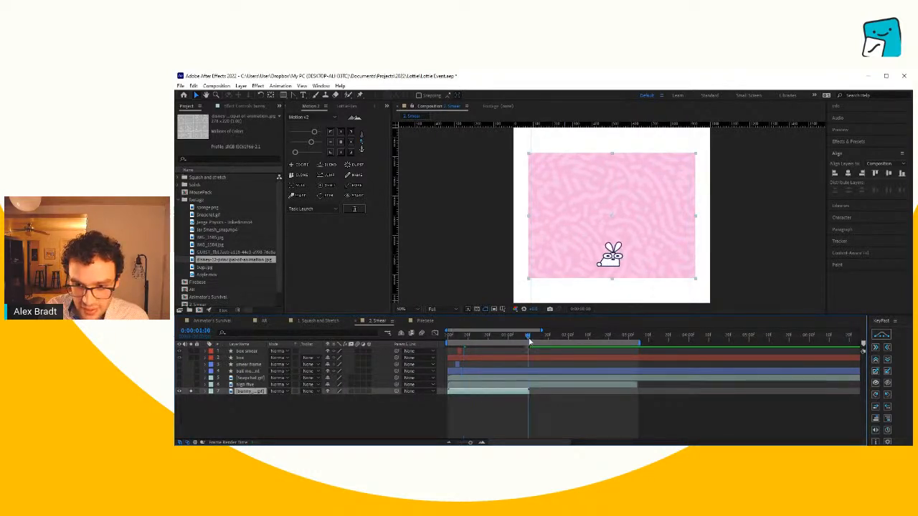
key(n)
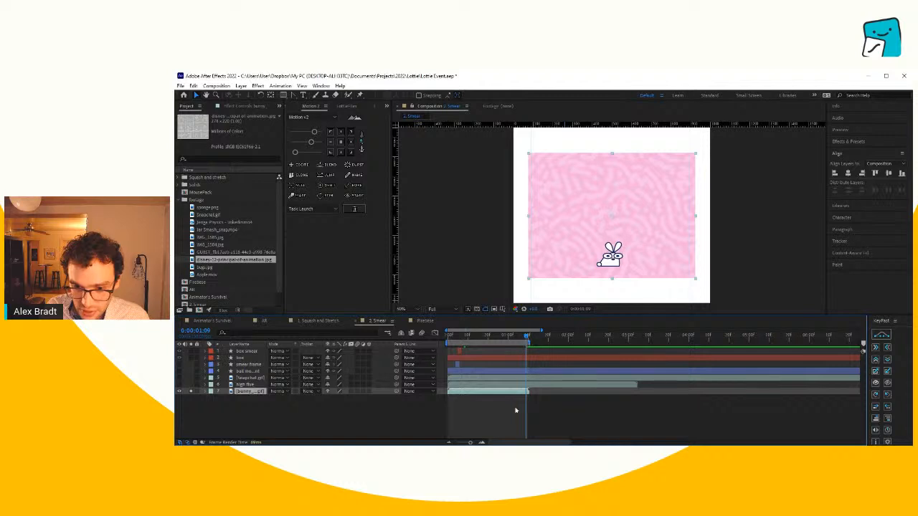
click(482, 443)
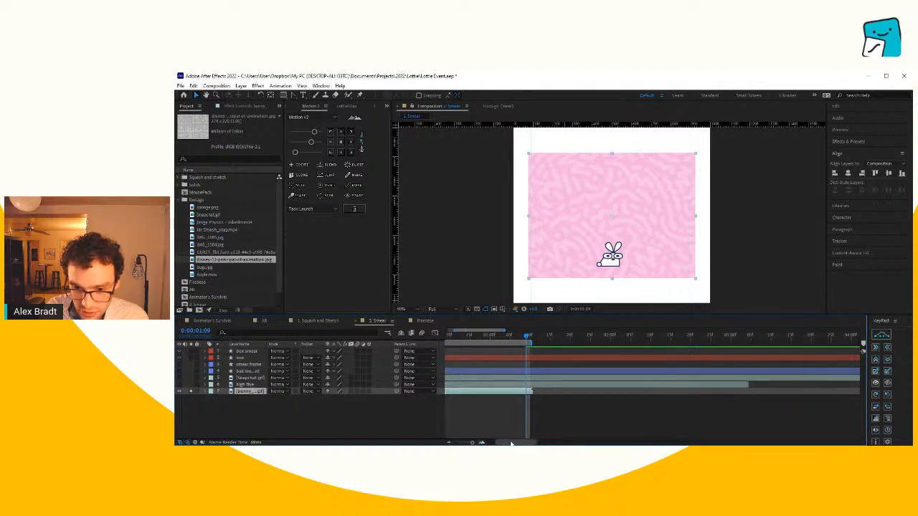
drag(510, 443, 485, 438)
key(space)
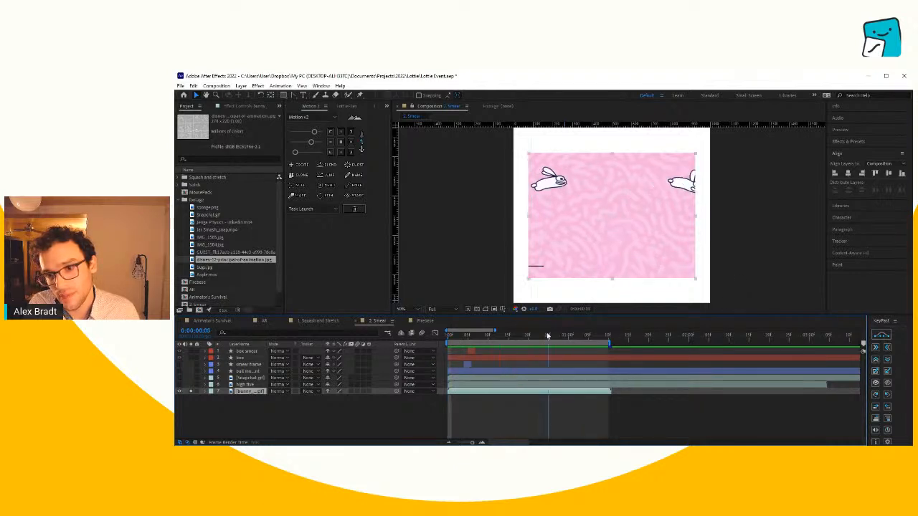
- Scrub the bunny animation to 0:00:00:29 and examine the bunny's stretched smear shape up close
click(520, 337)
drag(520, 337, 566, 347)
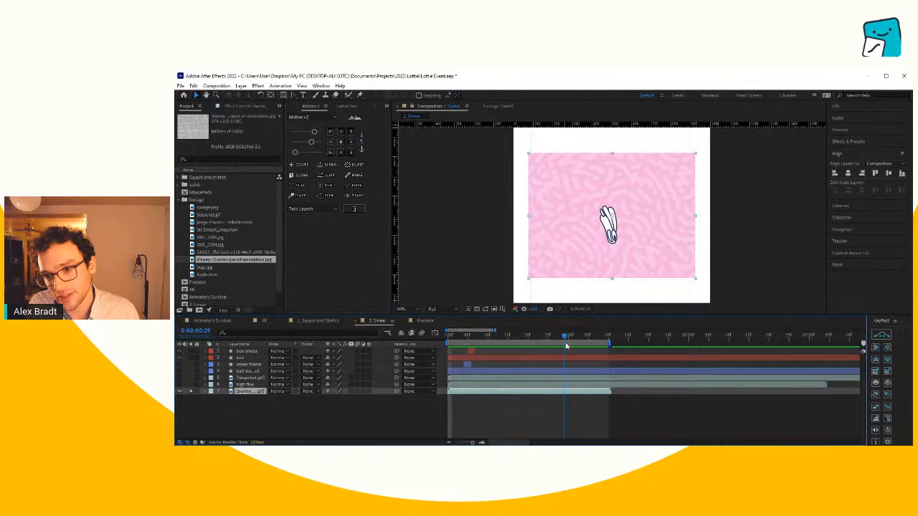
scroll(603, 251, up, 2)
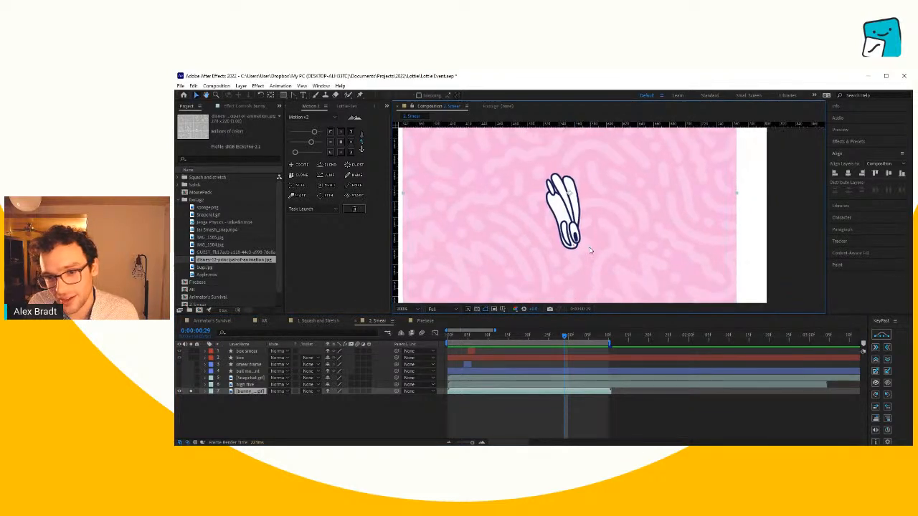
scroll(590, 250, up, 2)
click(640, 411)
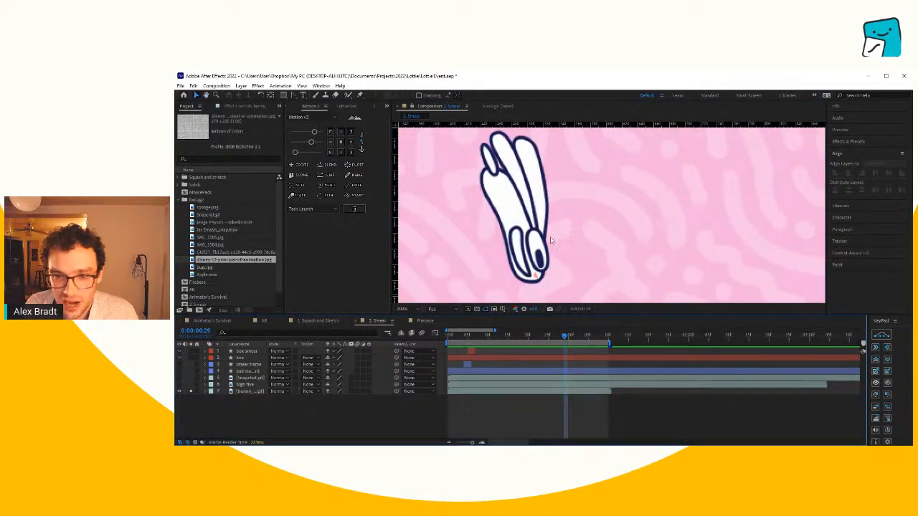
scroll(536, 244, down, 2)
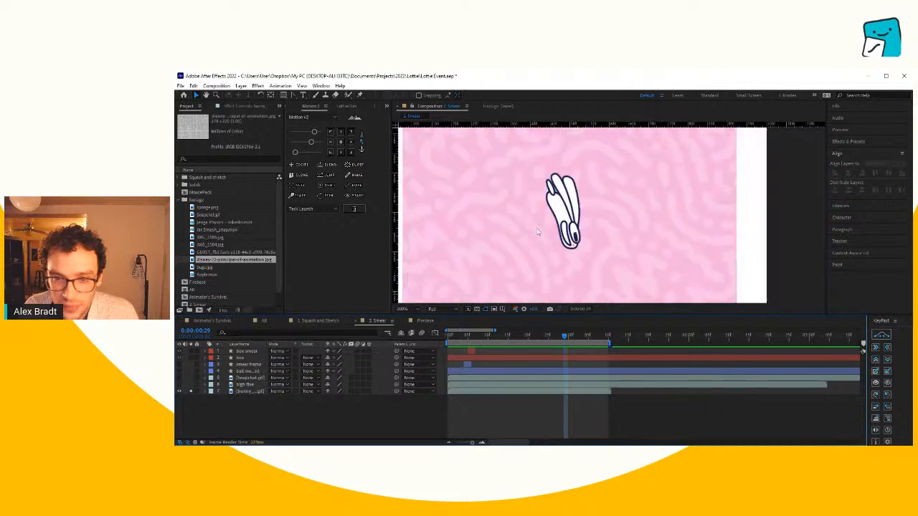
- Compare the bunny's stretch at 0:00:00:28 with its squashed landing at 0:00:01:02 and its pose at 0:00:01:06
drag(563, 339, 559, 339)
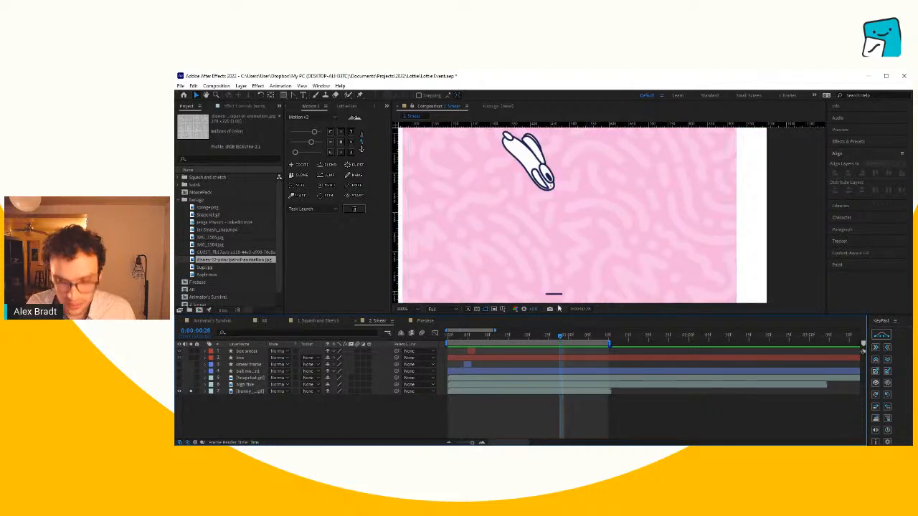
key(space)
drag(533, 181, 553, 227)
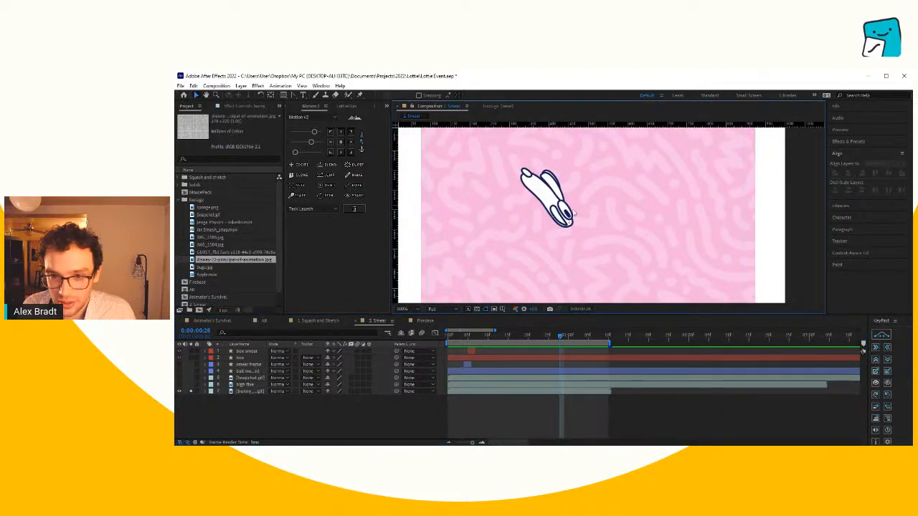
mouse_move(558, 335)
mouse_down()
mouse_move(522, 337)
mouse_move(575, 335)
mouse_up()
drag(606, 260, 573, 172)
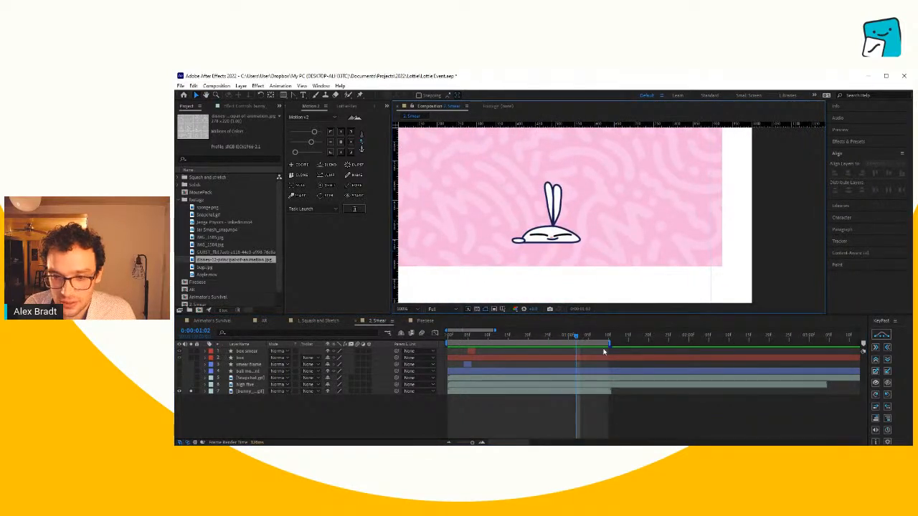
drag(585, 336, 586, 329)
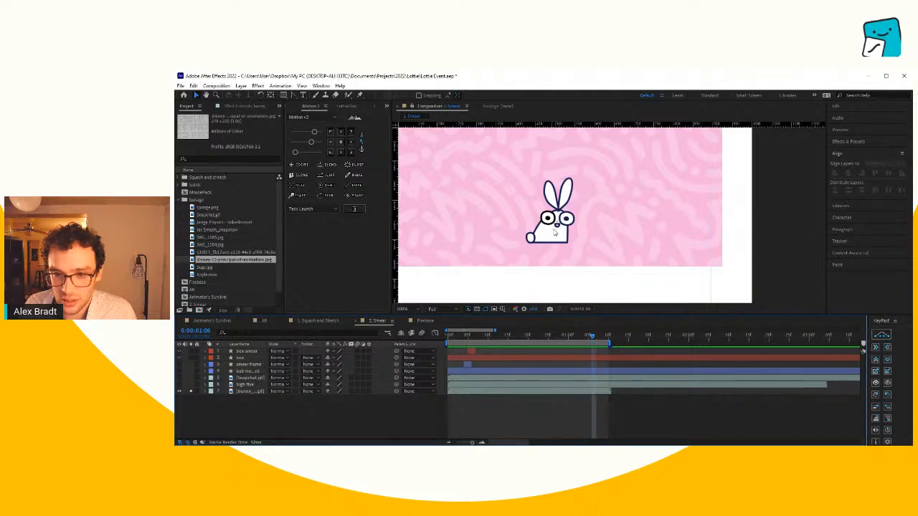
- Replay the bunny animation from its first frame with the whole composition in view, stopping at 0:00:00:18
drag(591, 335, 448, 346)
key(shift+slash)
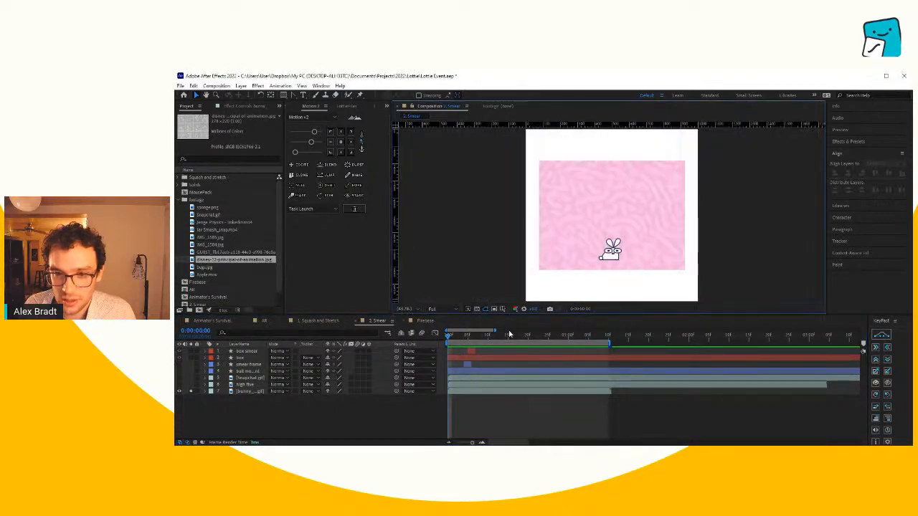
key(space)
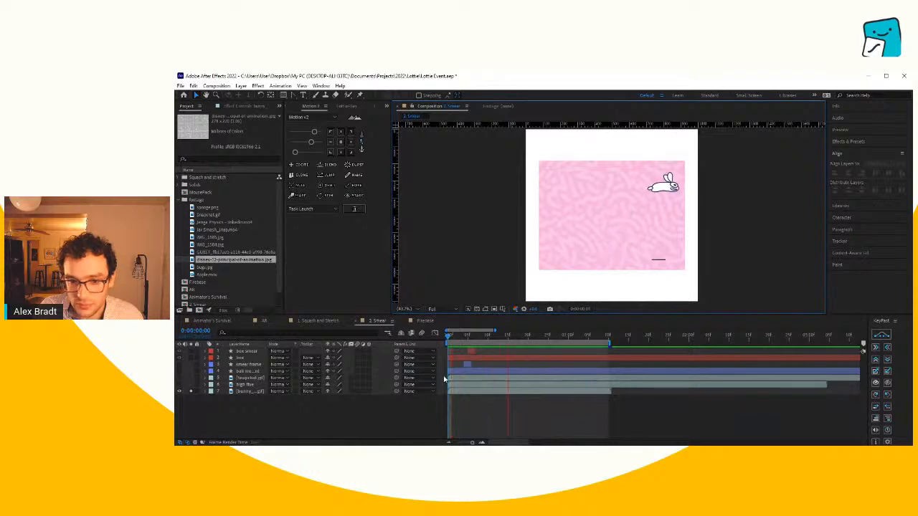
click(520, 336)
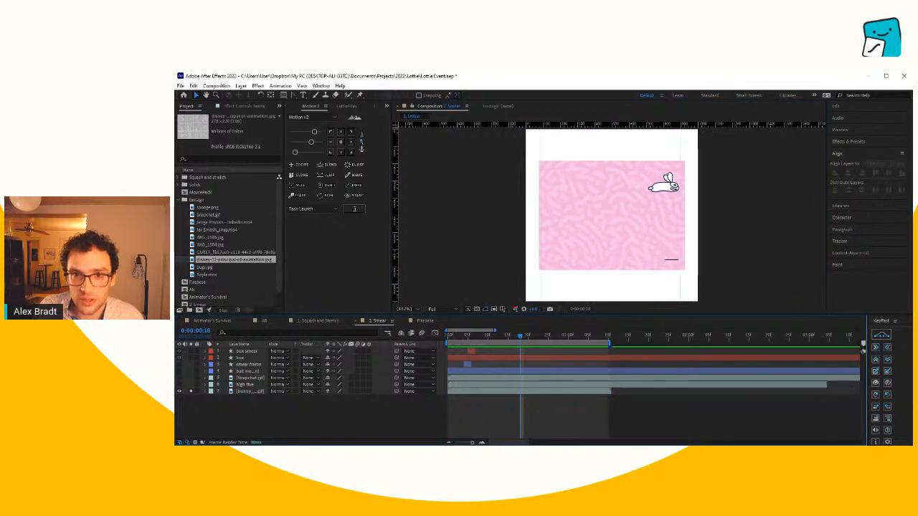
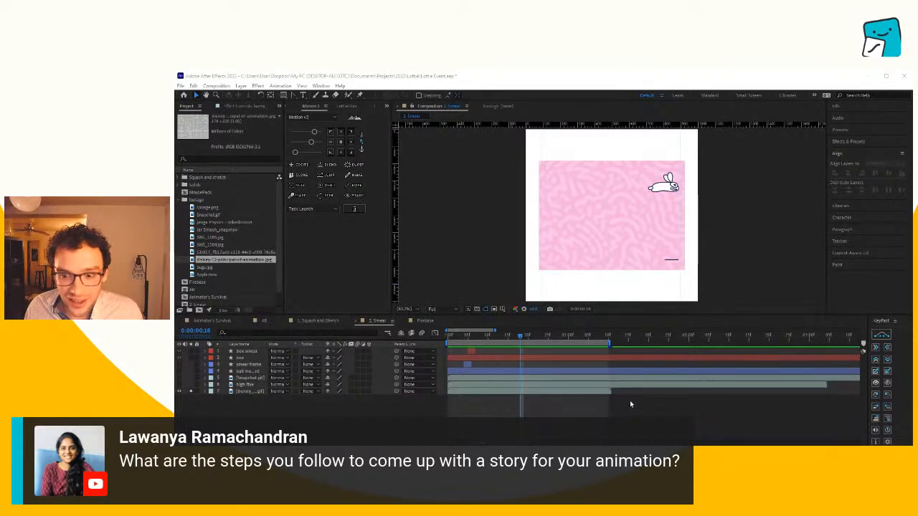
- Isolate the high five layer instead of the bunny and scrub through its smear poses, stopping at 0:00:00:19
click(631, 404)
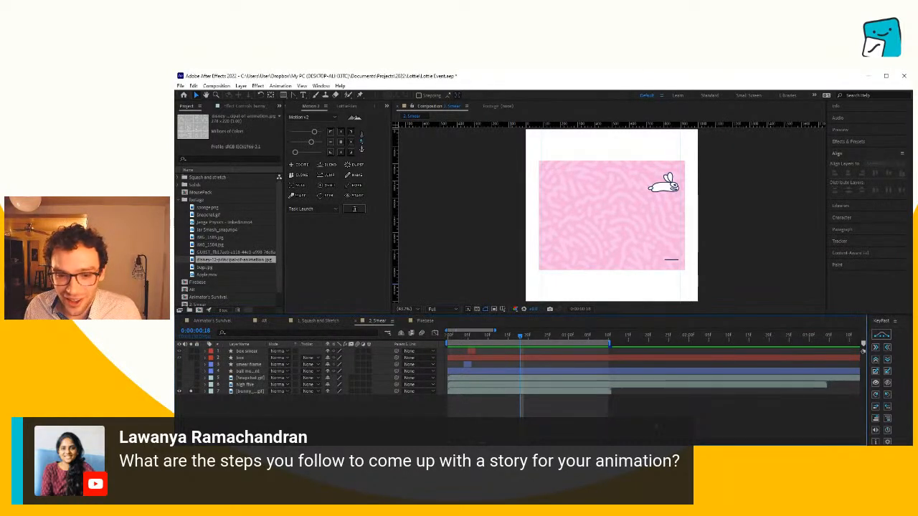
click(191, 390)
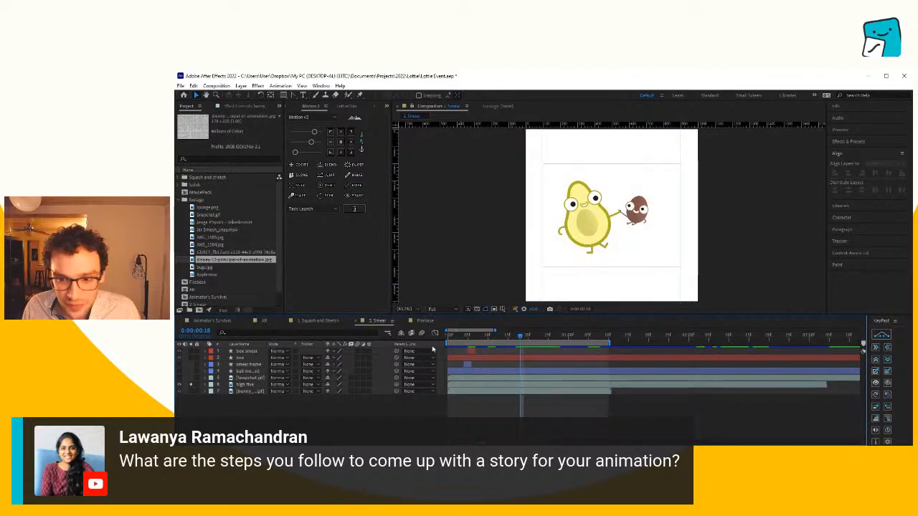
drag(506, 337, 552, 337)
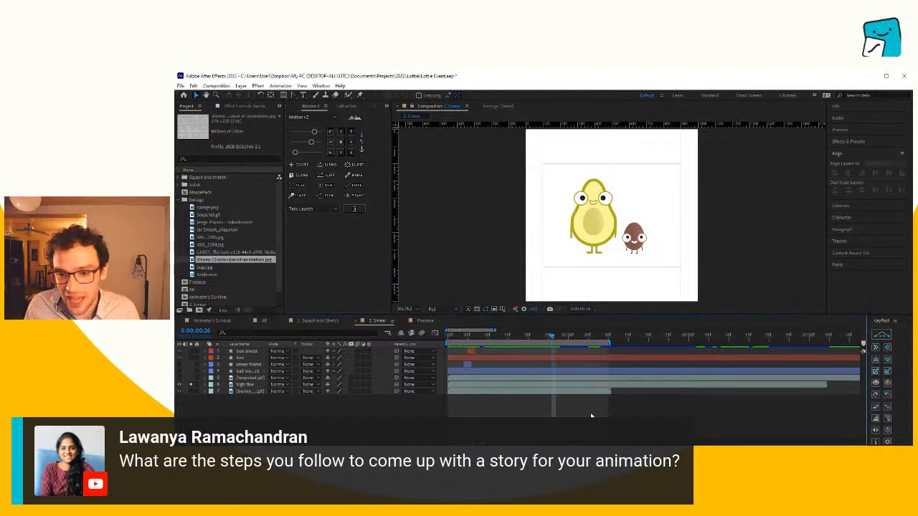
drag(557, 342, 492, 366)
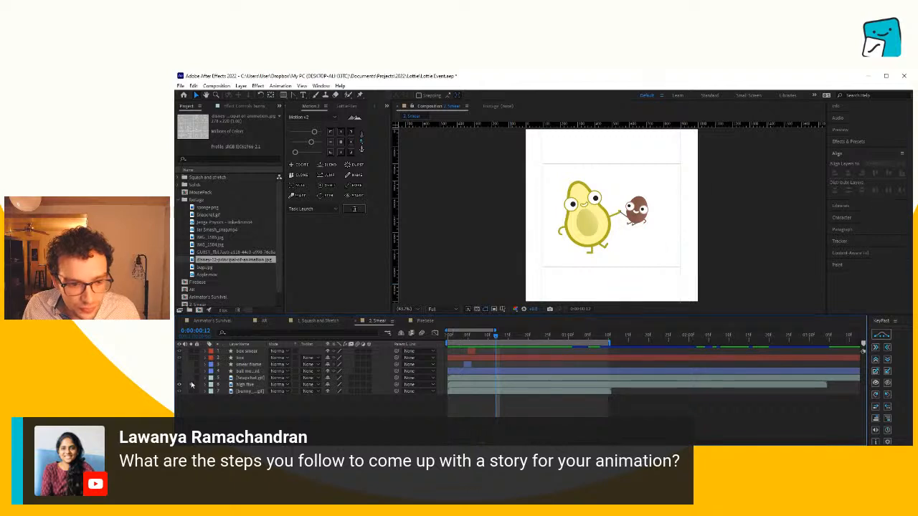
drag(503, 339, 525, 340)
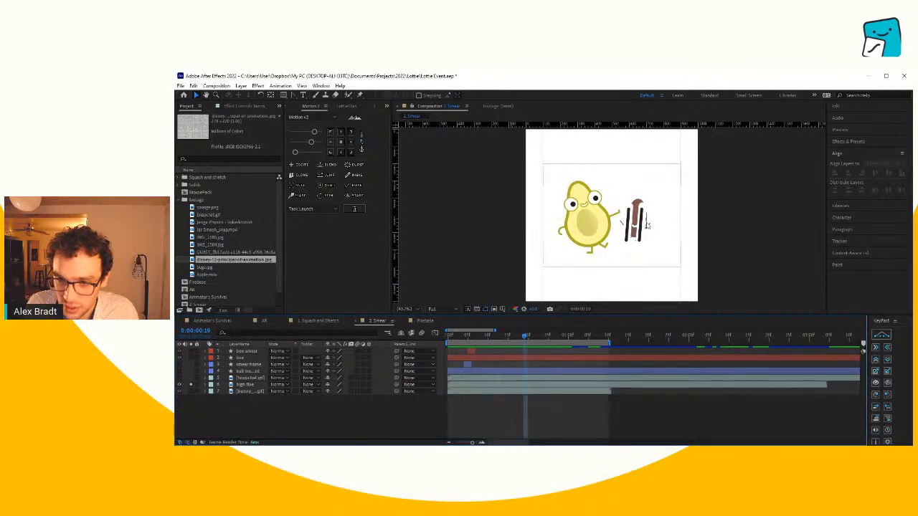
scroll(647, 230, up, 1)
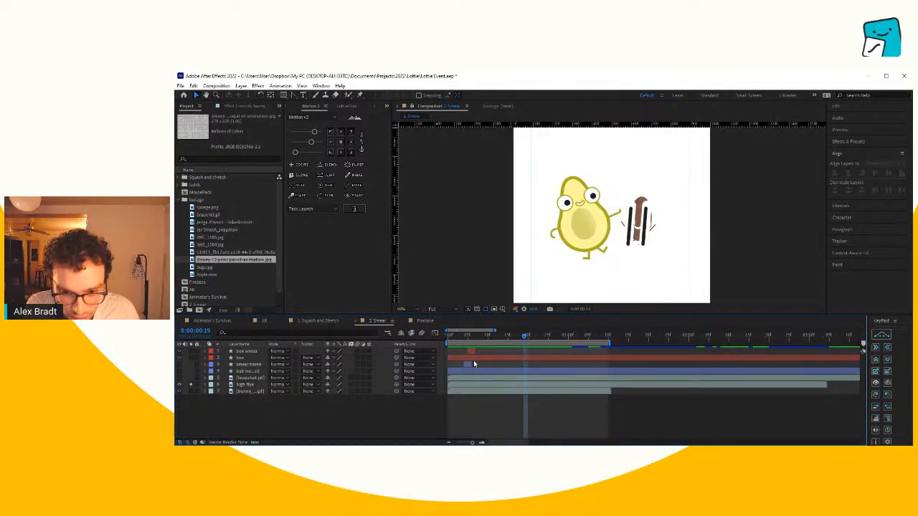
- Magnify the timeline to individual frames, unsolo the high five layer, and hide both the high five and bunny layers
click(482, 442)
click(482, 443)
drag(498, 442, 465, 440)
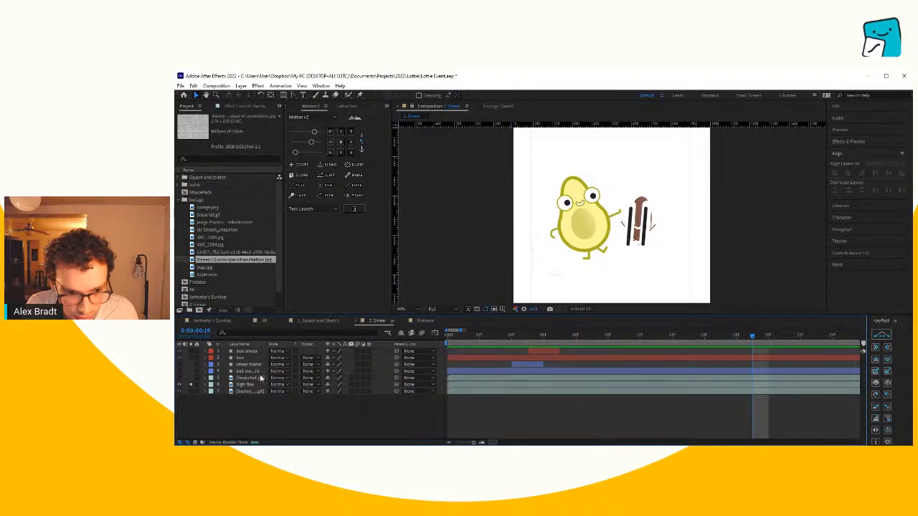
click(191, 386)
click(179, 386)
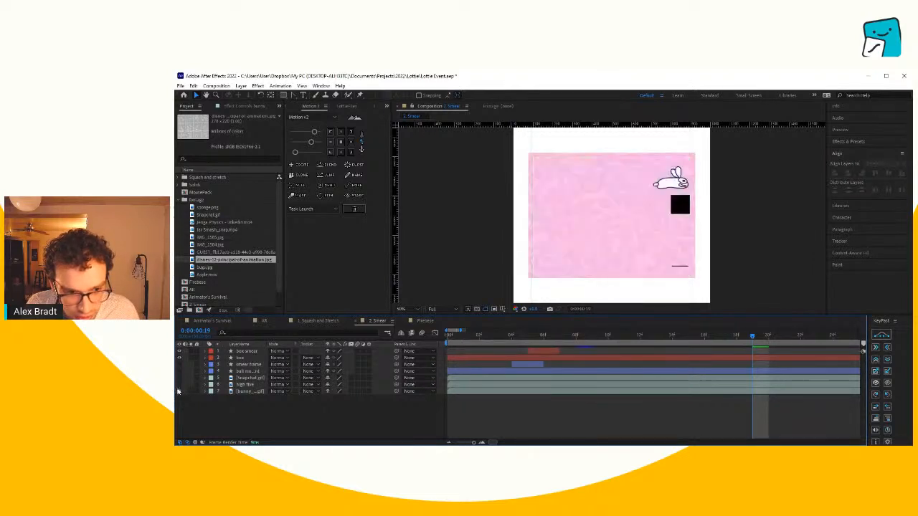
click(178, 391)
- Isolate the box layer without its box smear layer and return to the first frame
click(245, 358)
shift+click(248, 352)
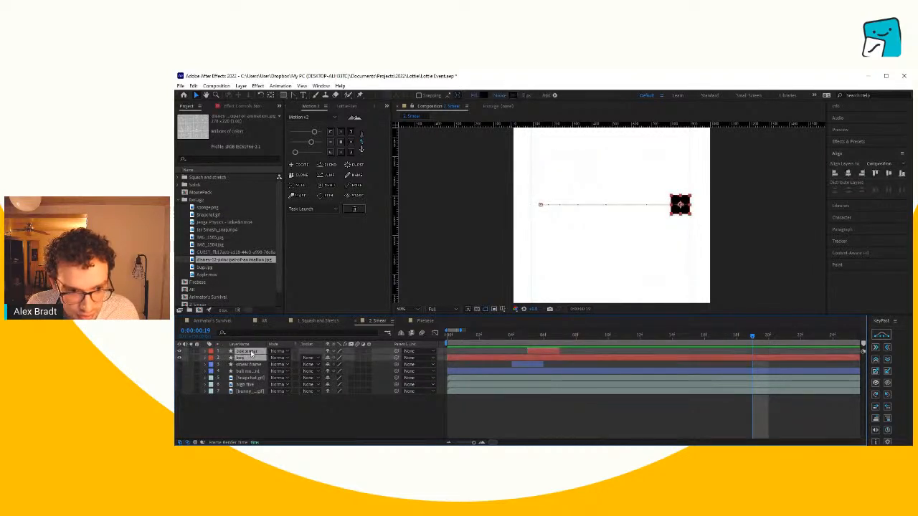
click(192, 356)
click(609, 418)
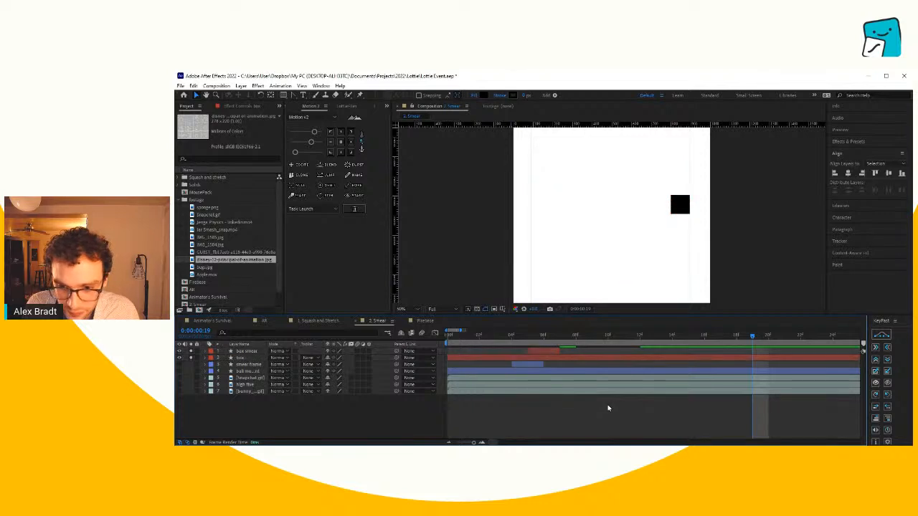
drag(574, 340, 448, 337)
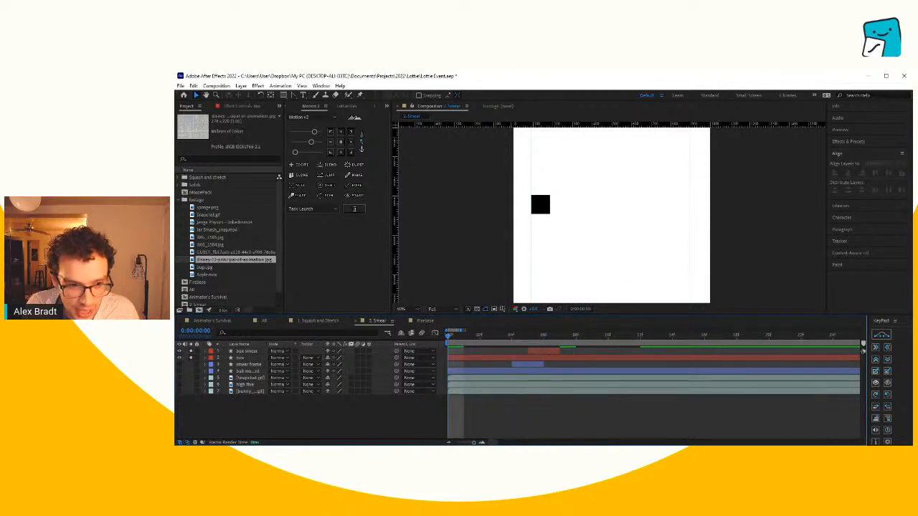
click(190, 352)
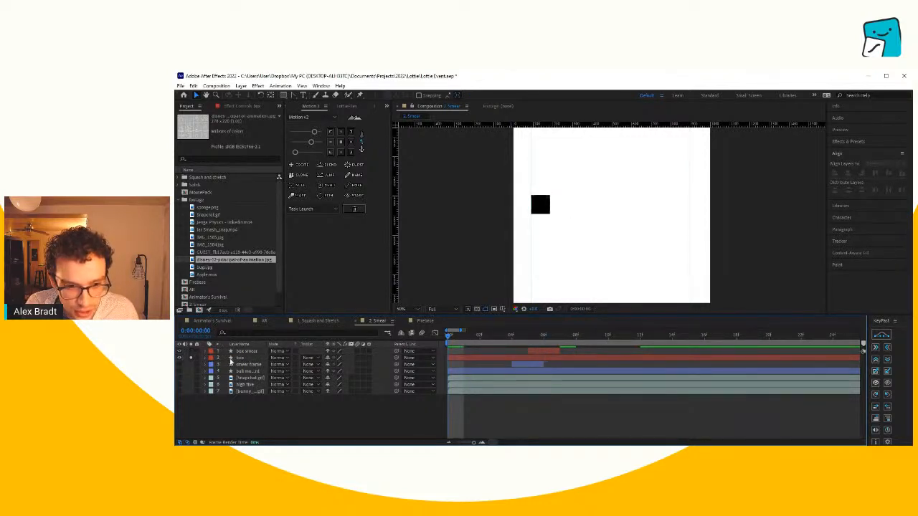
- Reveal the box's Position keyframes, end the work area at 0:00:00:15, and preview the box's move from the first frame
click(523, 359)
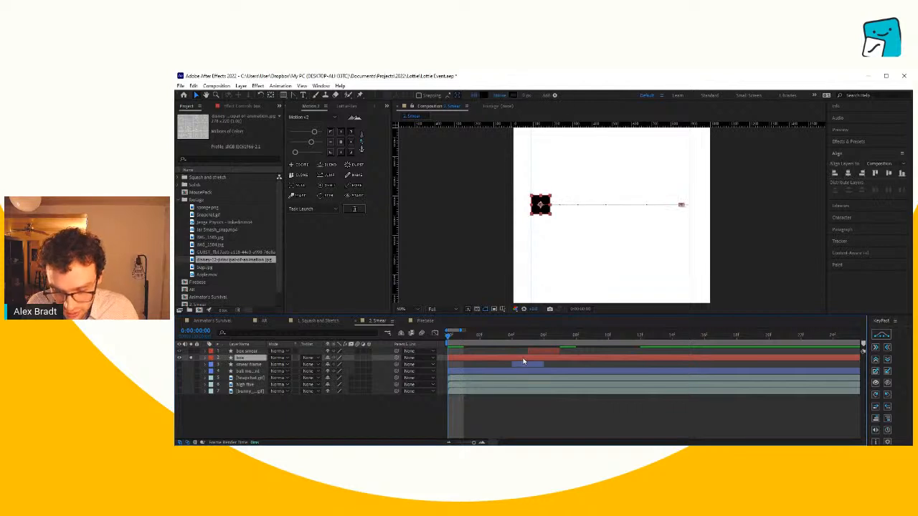
key(p)
drag(612, 336, 688, 338)
key(n)
key(space)
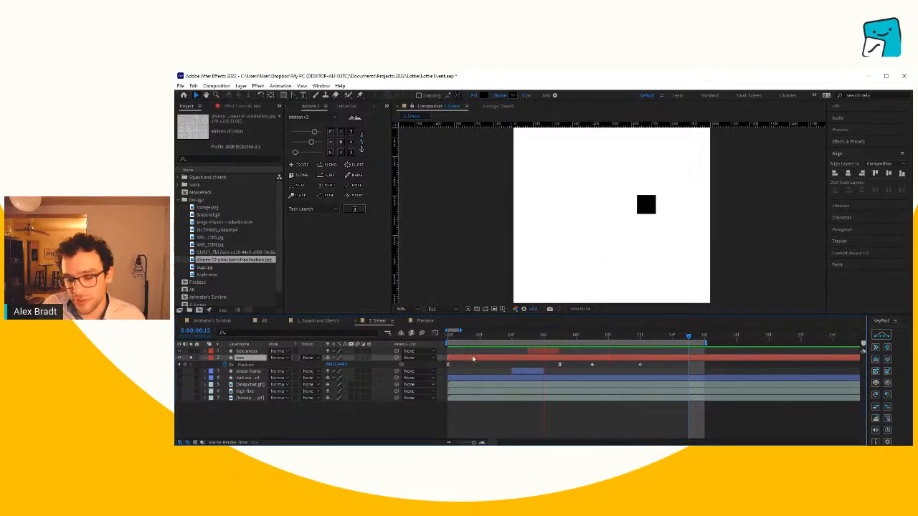
click(445, 342)
mouse_move(444, 342)
mouse_down()
mouse_move(593, 337)
mouse_move(446, 345)
mouse_up()
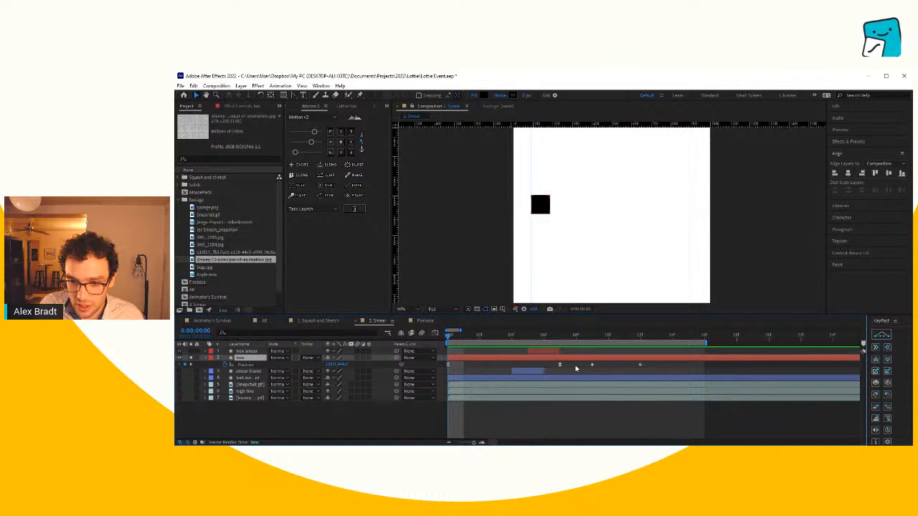
- Steepen the box's Position speed curve by lengthening the first keyframe's outgoing influence in the Graph Editor, and preview the motion
drag(577, 367, 437, 366)
click(435, 334)
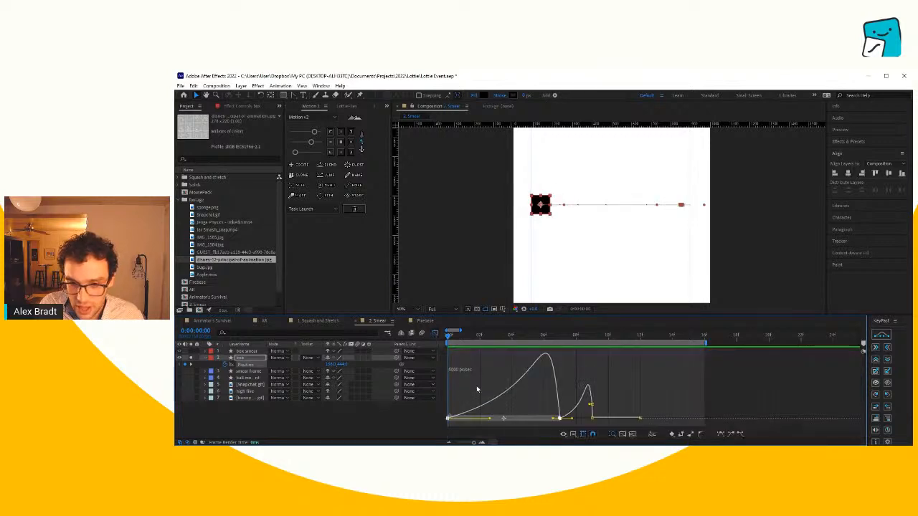
click(479, 367)
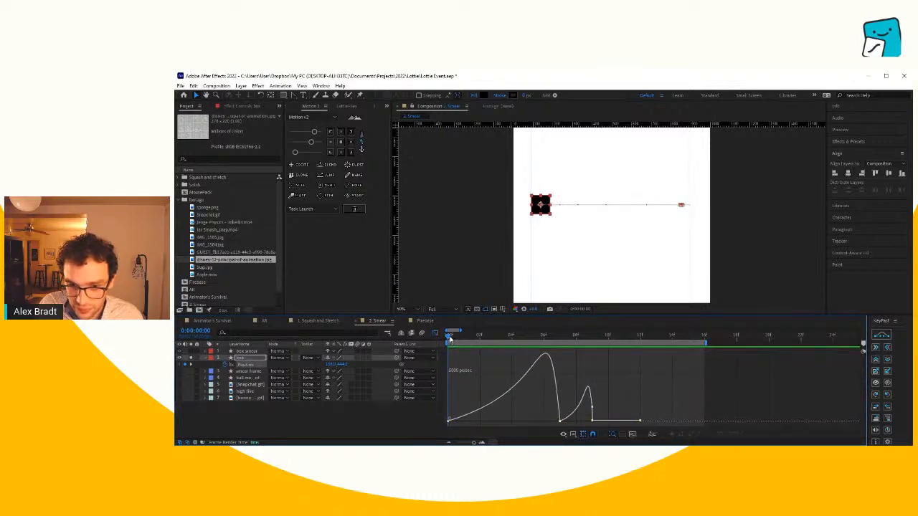
click(481, 338)
drag(480, 339, 448, 349)
click(448, 421)
drag(491, 422, 504, 426)
key(space)
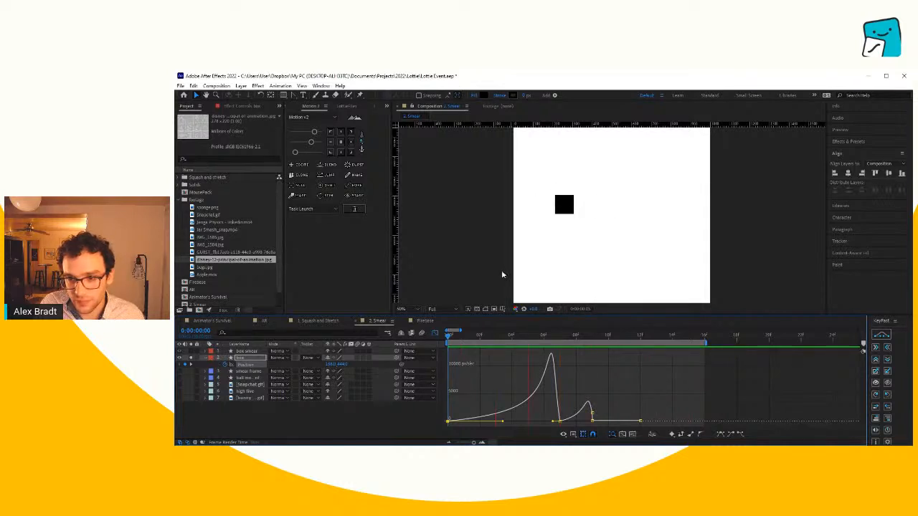
key(space)
mouse_move(479, 339)
mouse_down()
mouse_move(471, 340)
mouse_move(544, 346)
mouse_move(463, 338)
mouse_up()
click(435, 333)
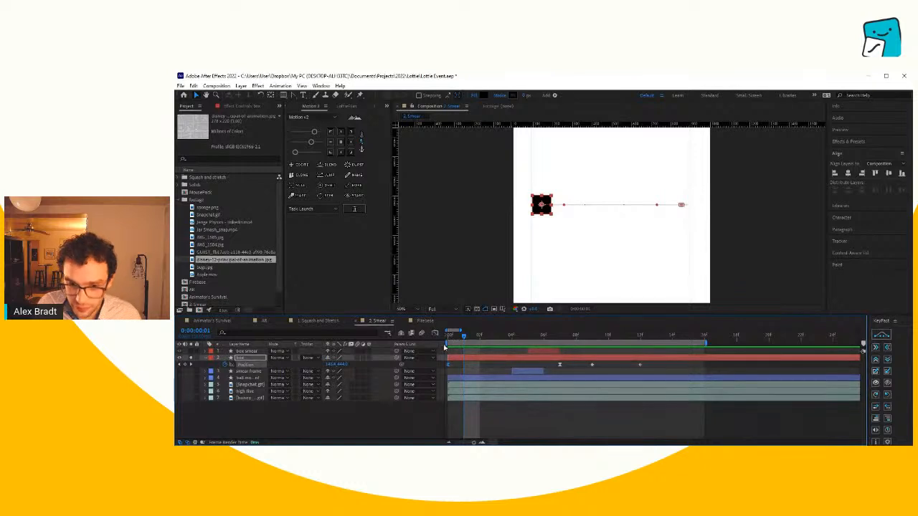
- Solo the box smear layer together with the box and play the animation, stopping on the smear at 0:00:00:06
click(247, 352)
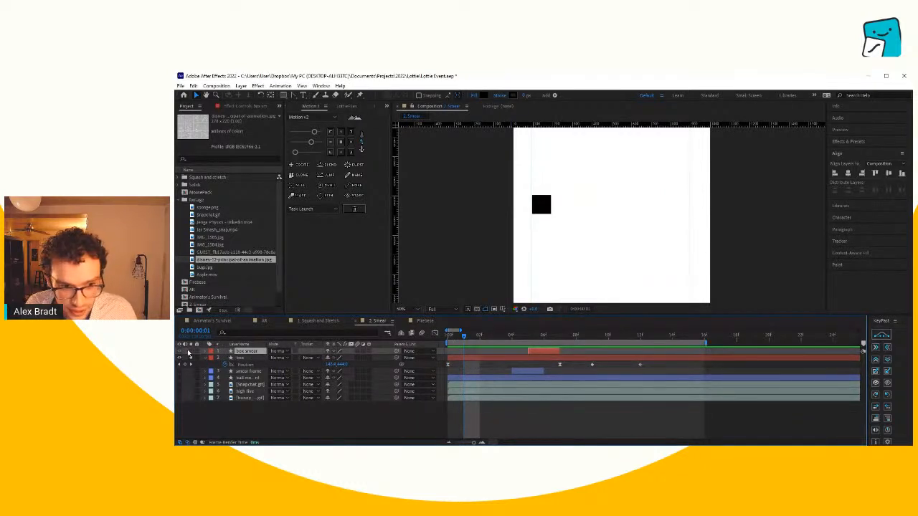
key(space)
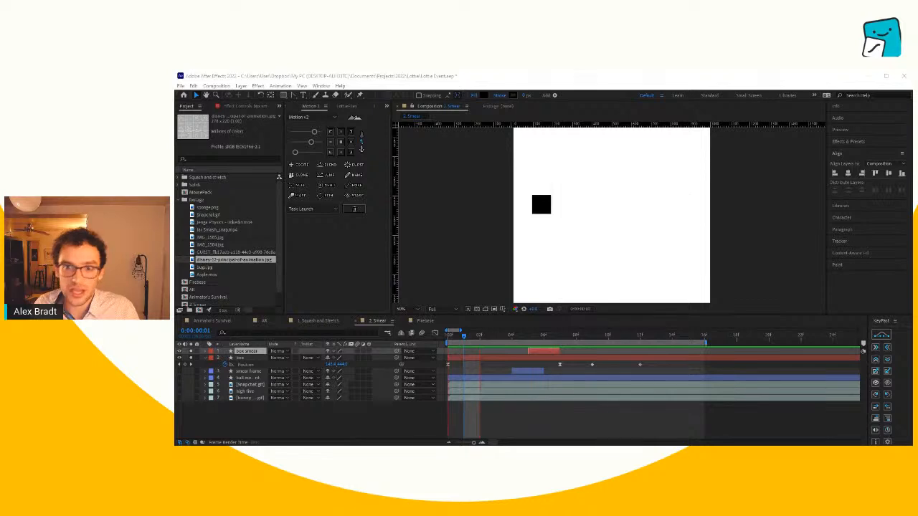
click(668, 424)
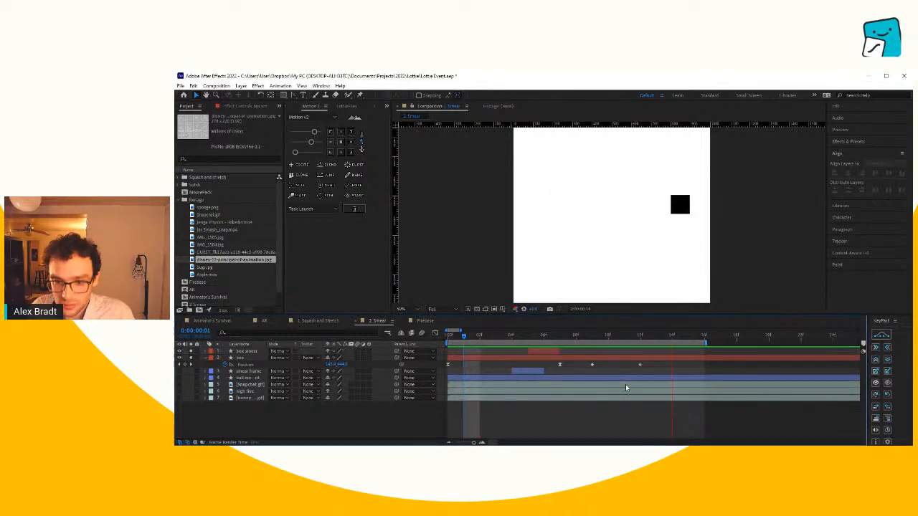
click(527, 337)
click(542, 337)
- Isolate the box smear layer, play it from the first frame, and examine its stretched shape at 0:00:00:06 and 0:00:00:05
click(244, 352)
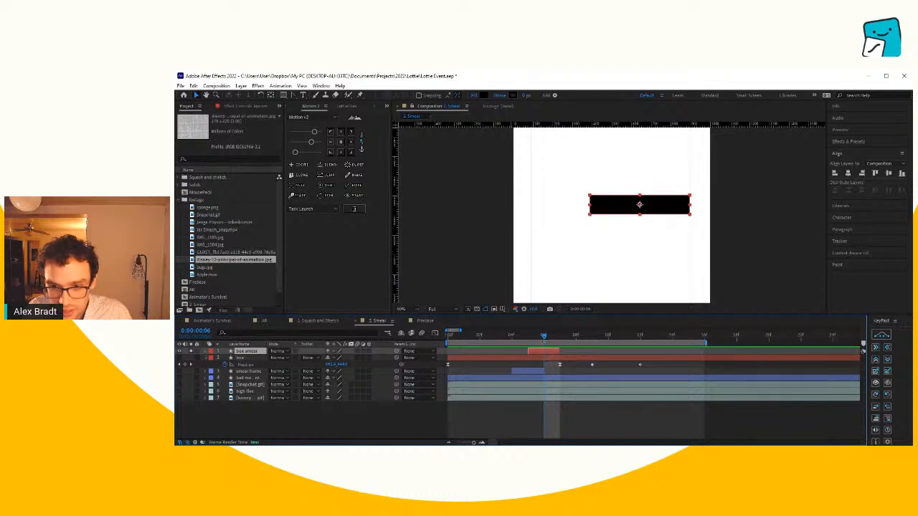
key(Home)
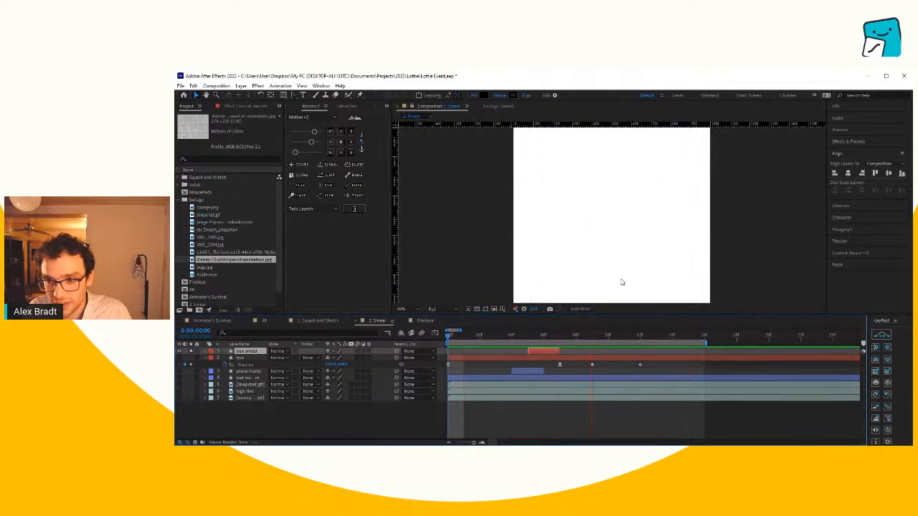
mouse_move(536, 338)
mouse_down()
mouse_move(560, 347)
mouse_move(544, 347)
mouse_up()
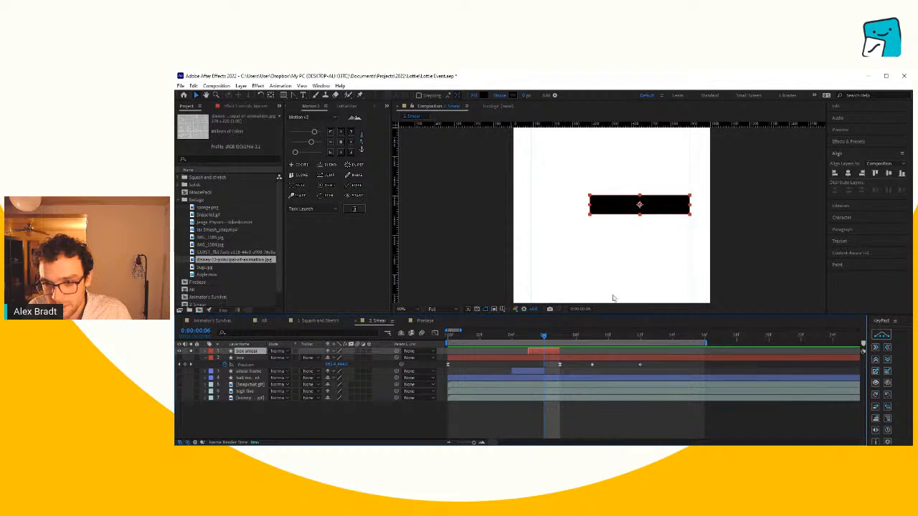
click(596, 414)
click(551, 352)
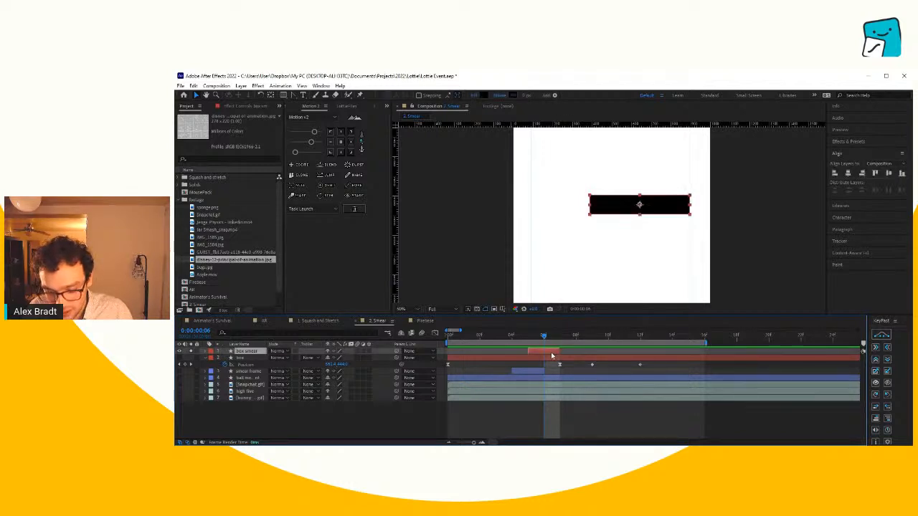
drag(537, 339, 522, 351)
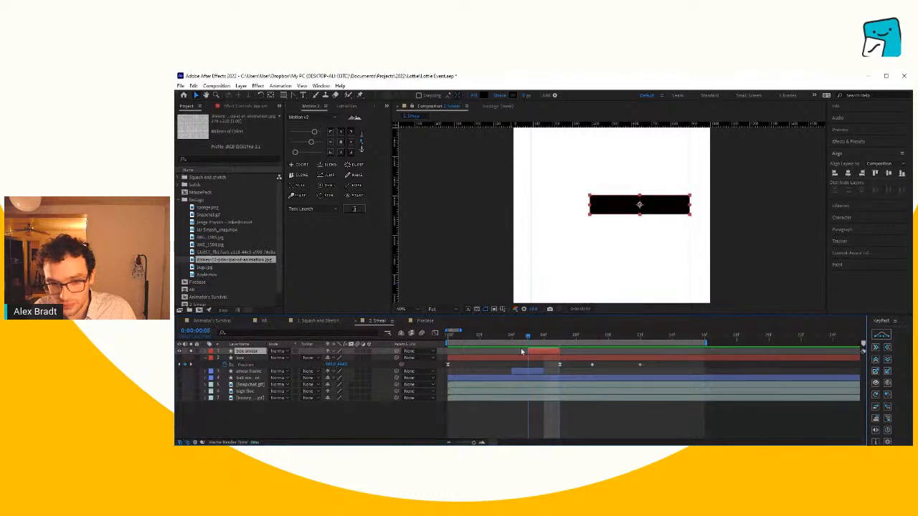
- Hide the box and box smear layers, and show and solo the ball and its smear frame layer
click(180, 351)
click(250, 371)
click(250, 378)
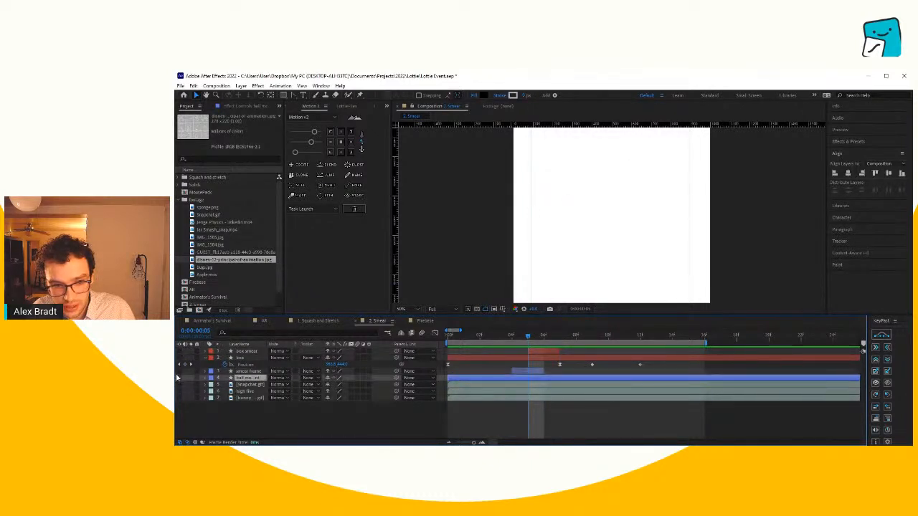
click(180, 372)
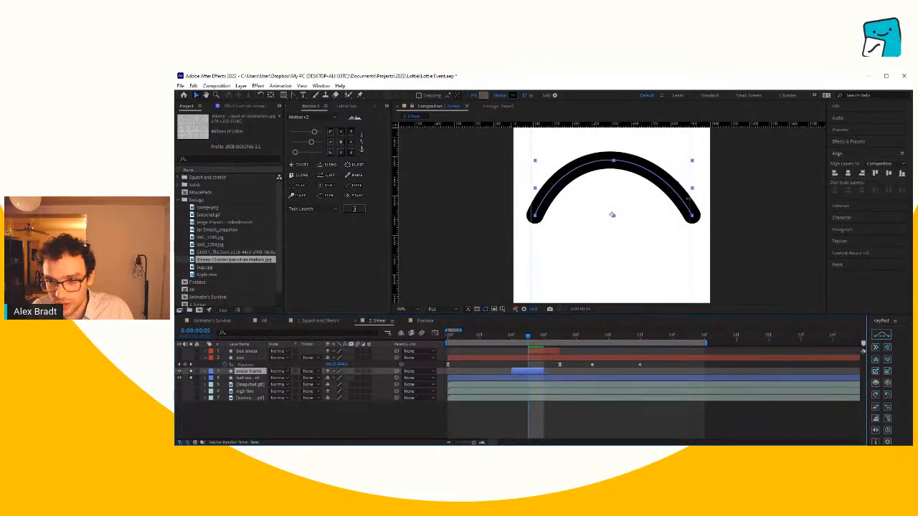
- Reveal the ball's Position keyframes and preview its arc with the smear frame, returning to the first frame
click(497, 377)
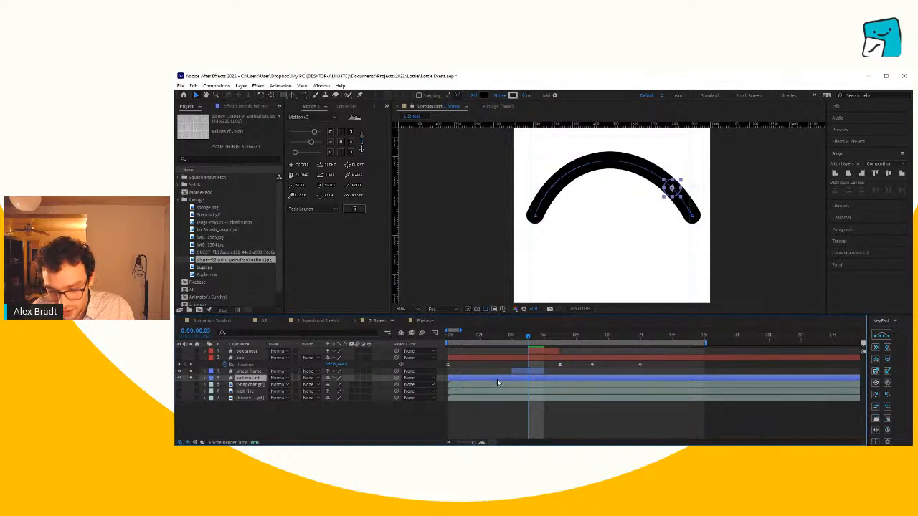
key(p)
key(space)
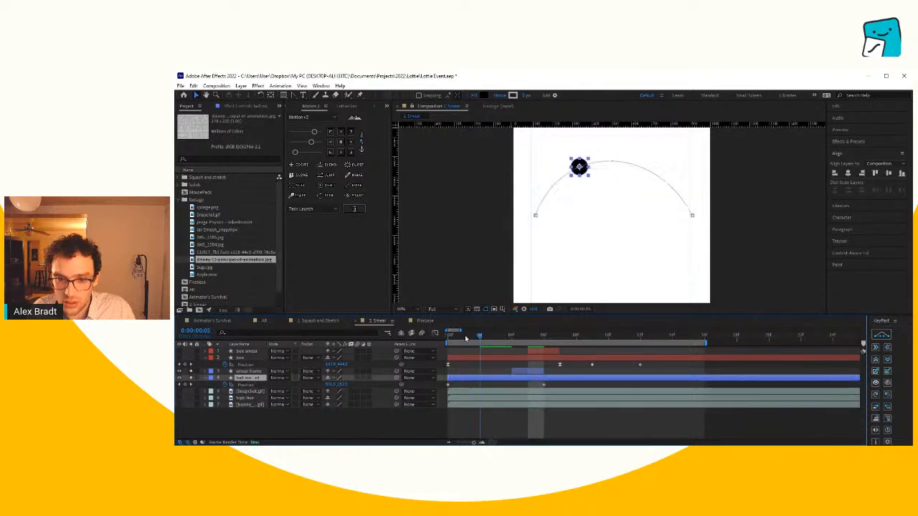
key(space)
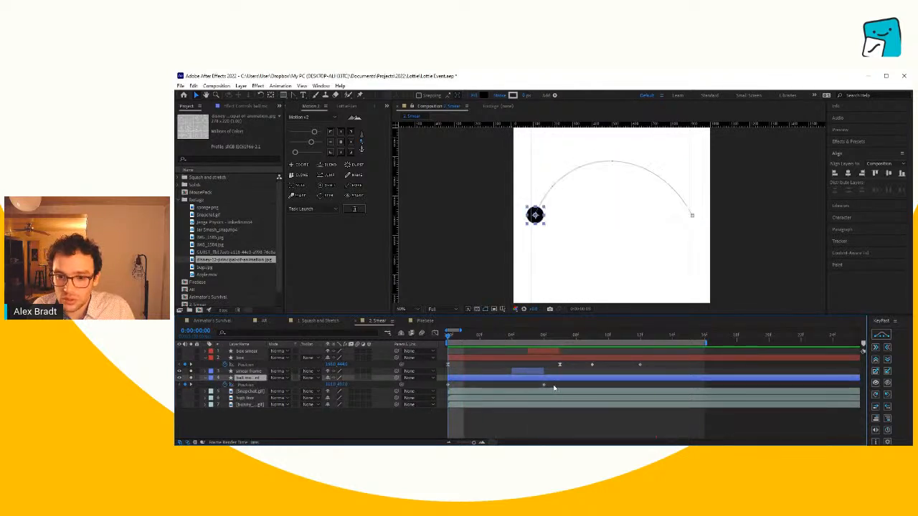
- Ease both of the ball's Position keyframes and replay the arc with the whole composition in view
drag(553, 386, 425, 396)
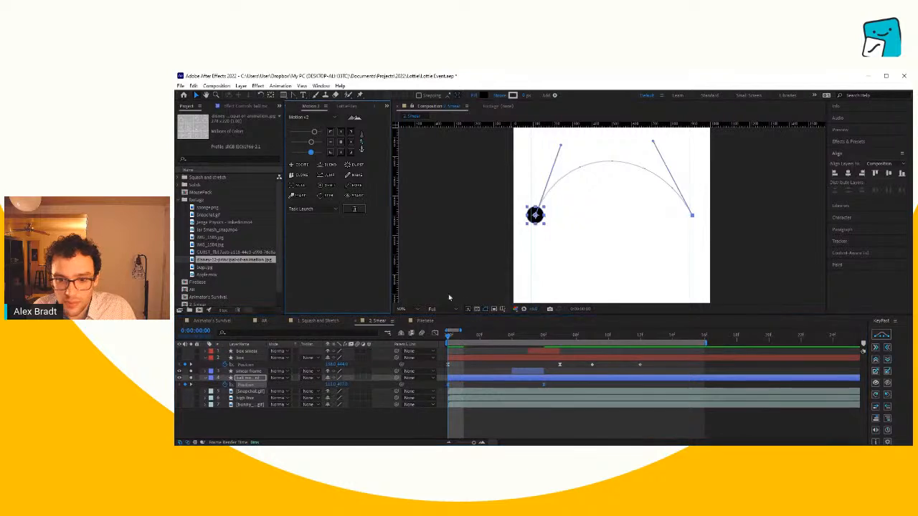
key(space)
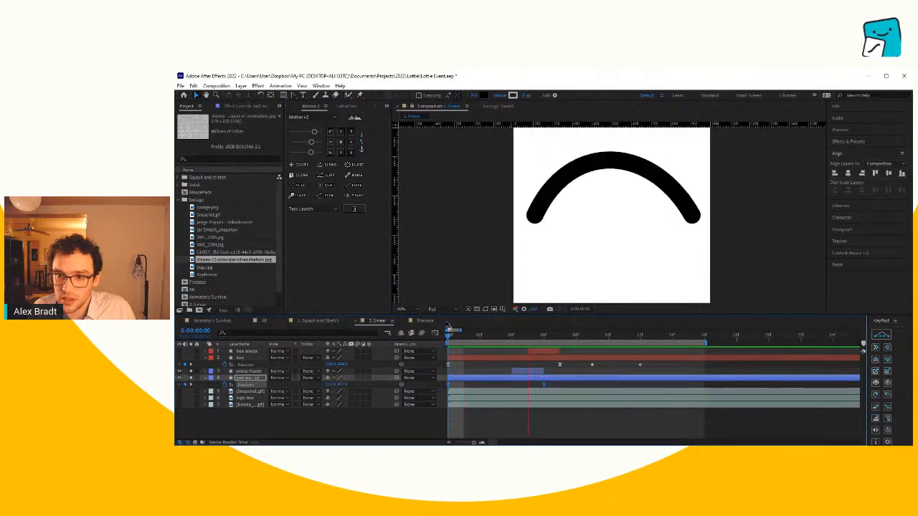
key(shift+/)
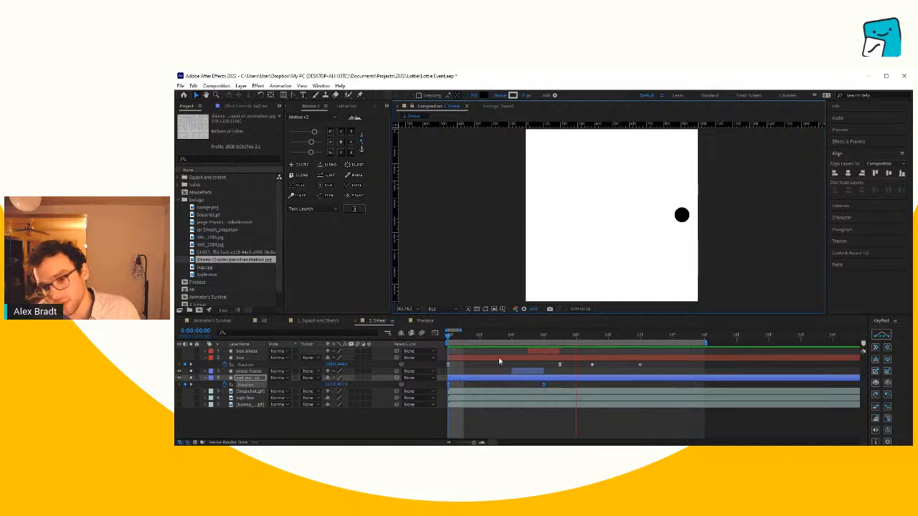
- Return to the first frame, clear the solos, and hide the ball, smear frame, box and box smear layers
key(space)
mouse_move(490, 337)
mouse_down()
mouse_move(471, 346)
mouse_move(501, 347)
mouse_move(422, 354)
mouse_move(533, 352)
mouse_move(428, 358)
mouse_up()
drag(190, 379, 179, 351)
key(F2)
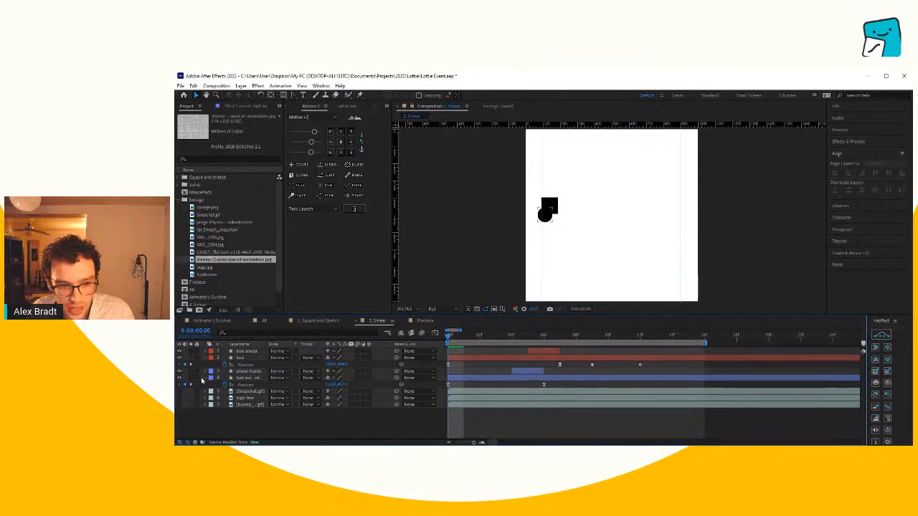
click(179, 378)
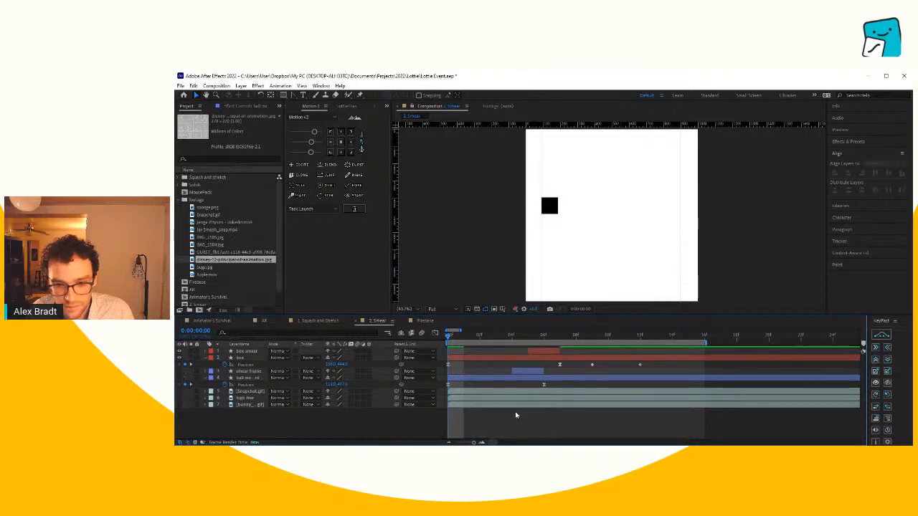
click(180, 358)
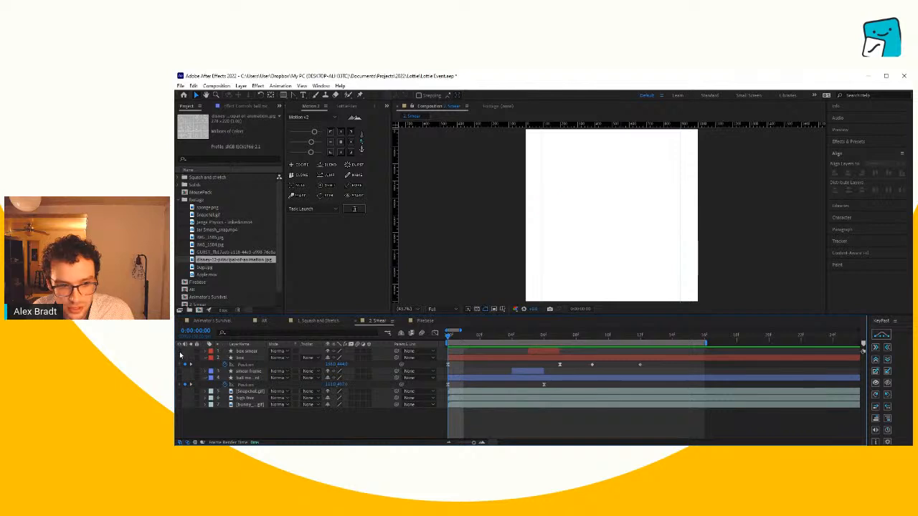
- Draw a small black square inside the composition's left guide at mid-height and center its anchor point on it
click(284, 94)
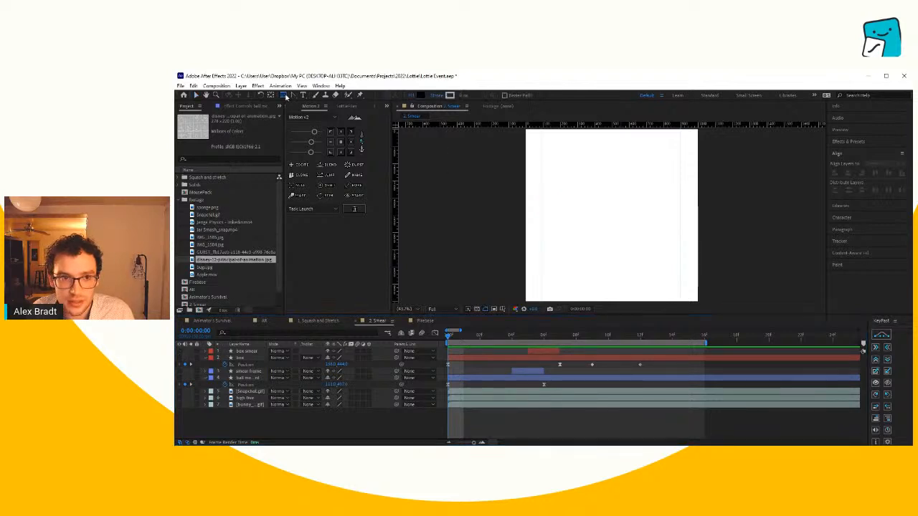
drag(540, 225, 561, 205)
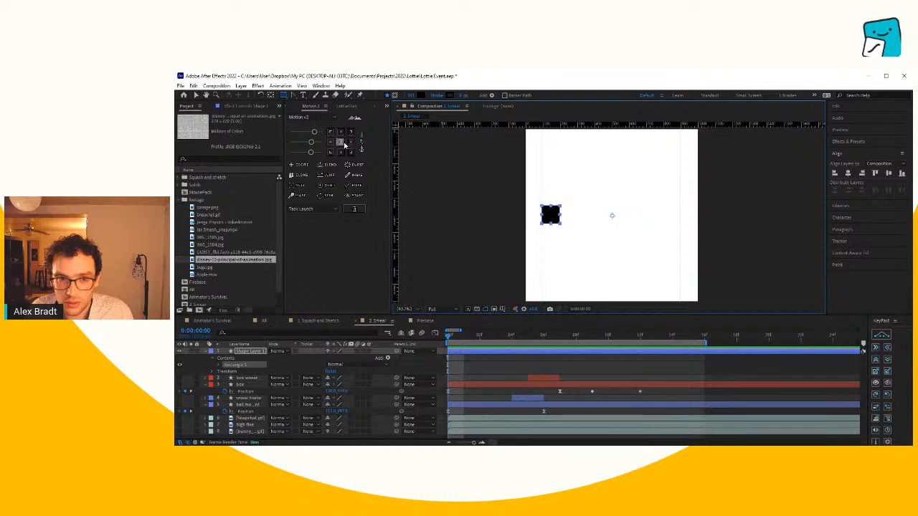
click(340, 141)
scroll(549, 216, up, 1)
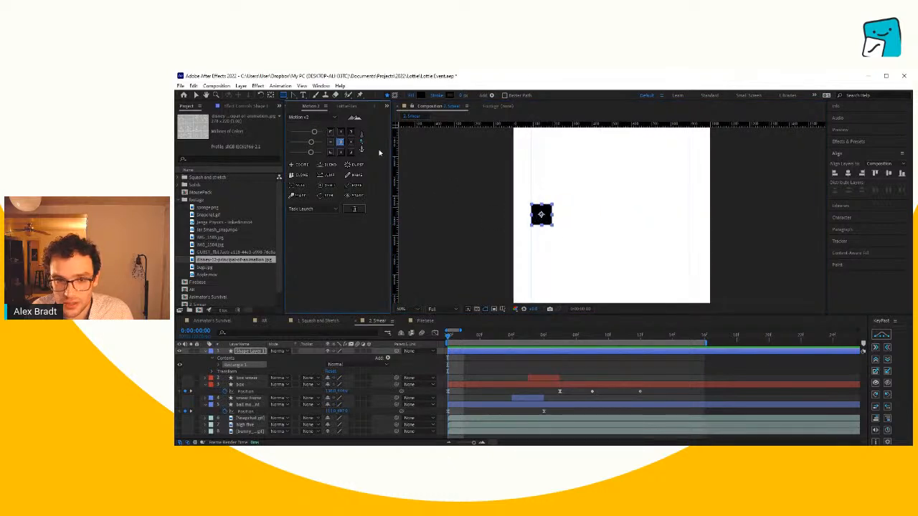
- Rename the new square's shape layer to box
click(516, 361)
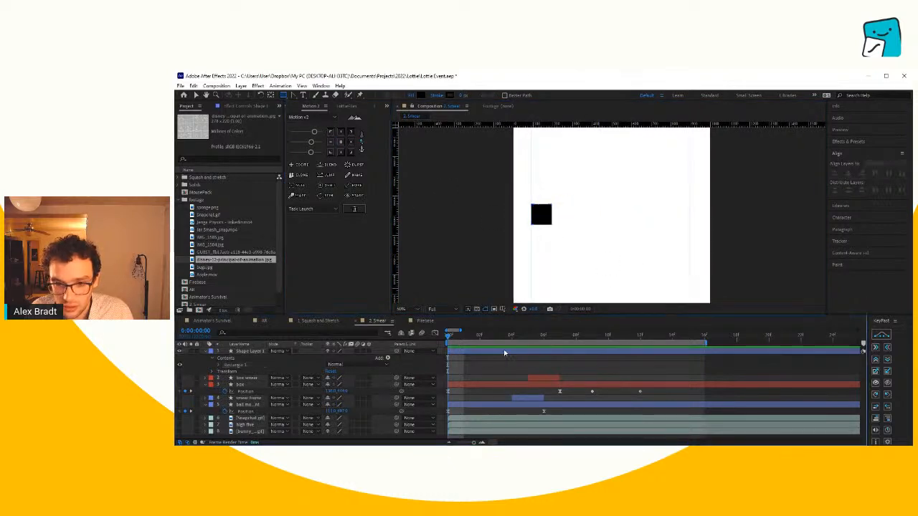
click(505, 352)
text(box)
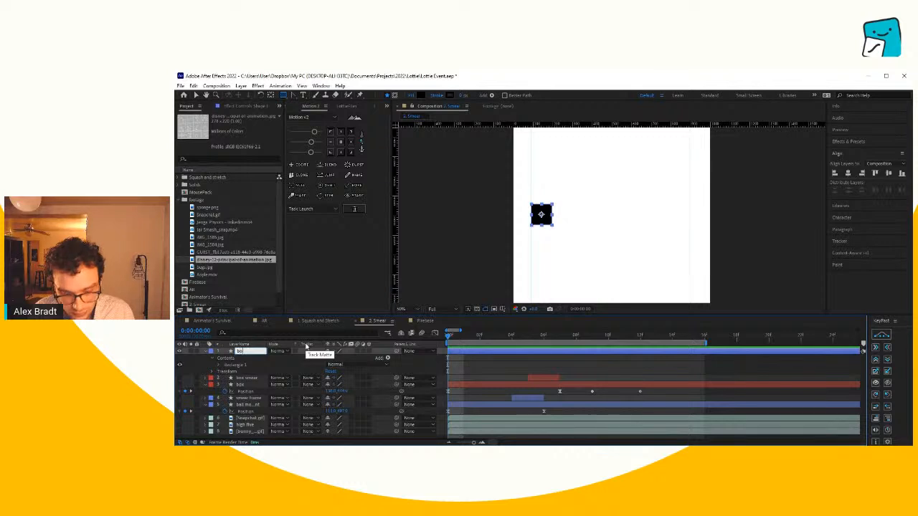
- Reveal the new box layer's Position and set a keyframe for it at the first frame
click(464, 360)
click(464, 352)
key(p)
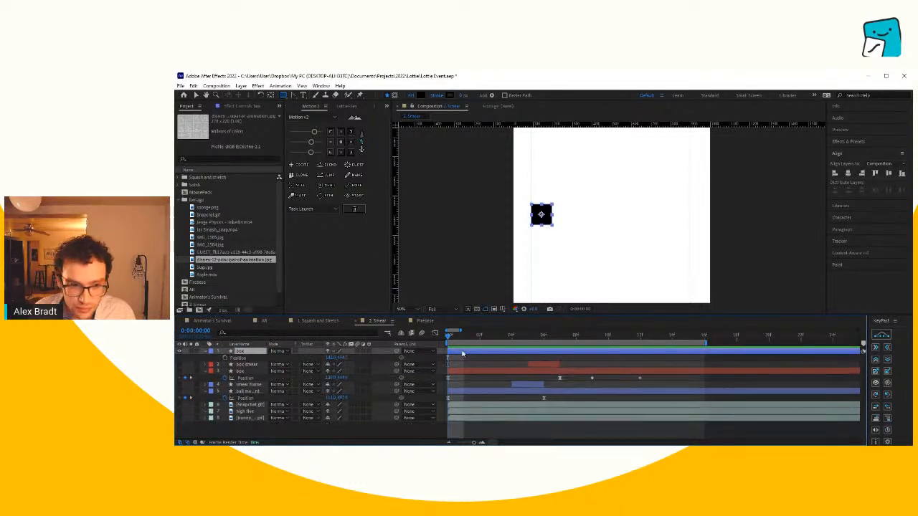
click(227, 357)
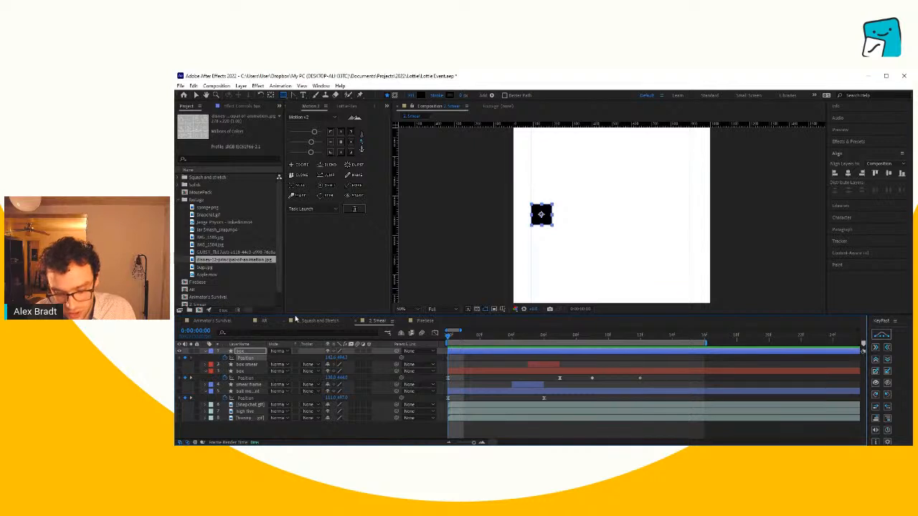
key(u)
key(u)
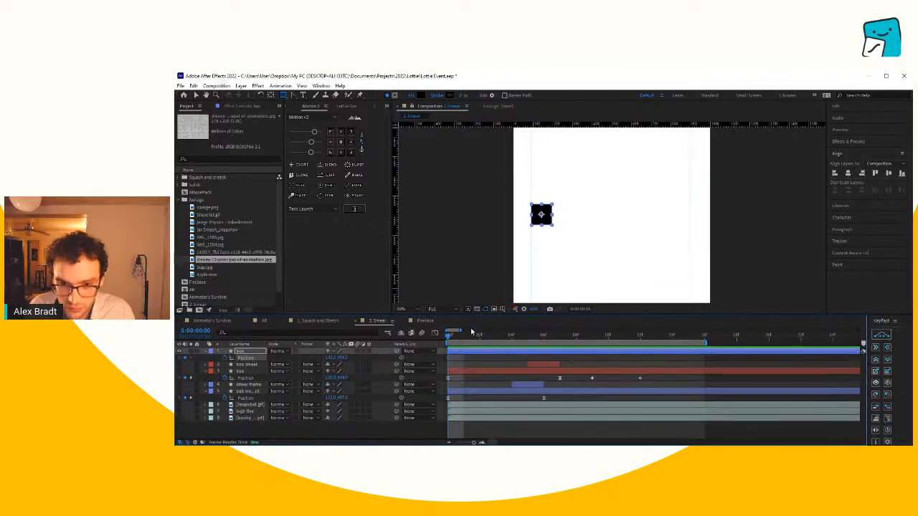
- At 0:00:00:07, move the new box horizontally to the right guide to keyframe its Position, and preview the slide
drag(462, 337, 546, 340)
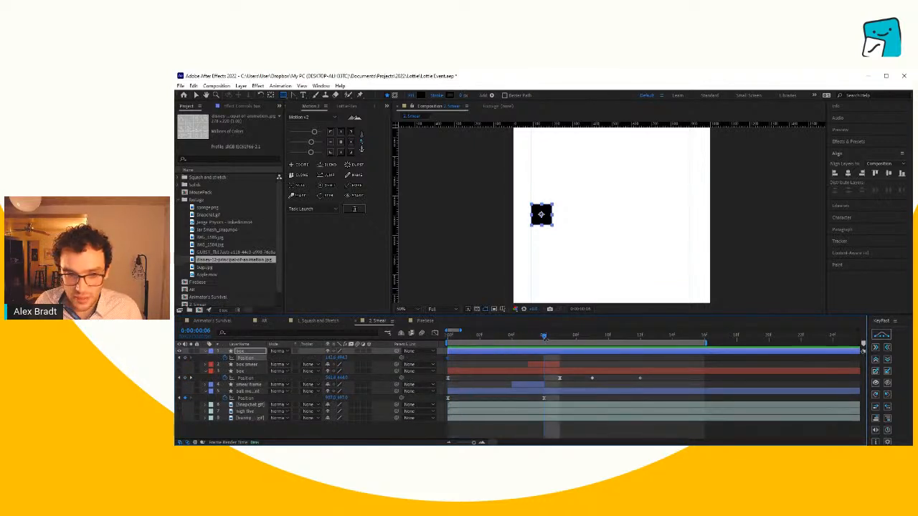
click(250, 372)
key(Page_Down)
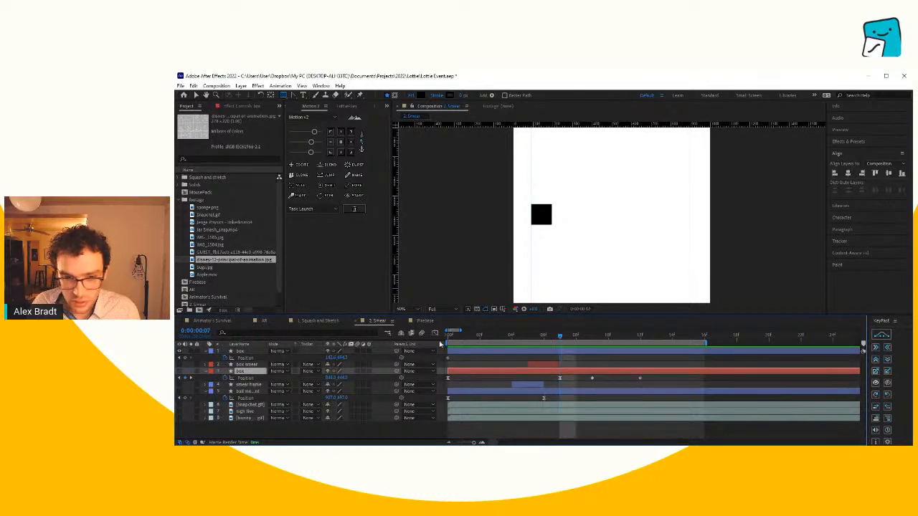
drag(332, 362, 596, 368)
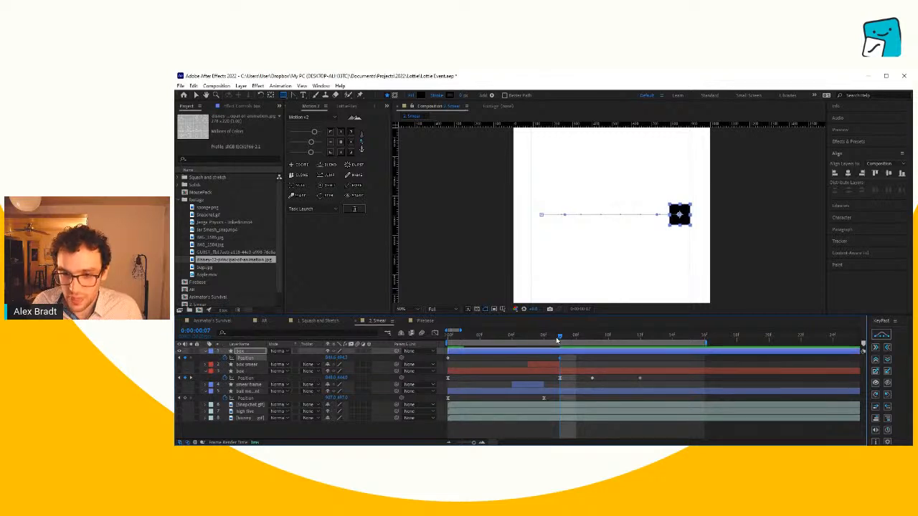
key(space)
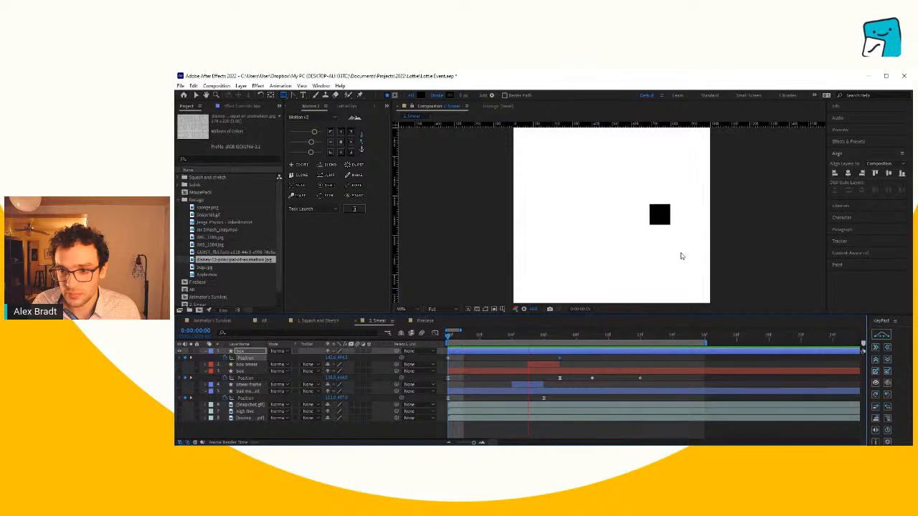
- Apply Easy Ease to both Position keyframes of the new box
click(558, 339)
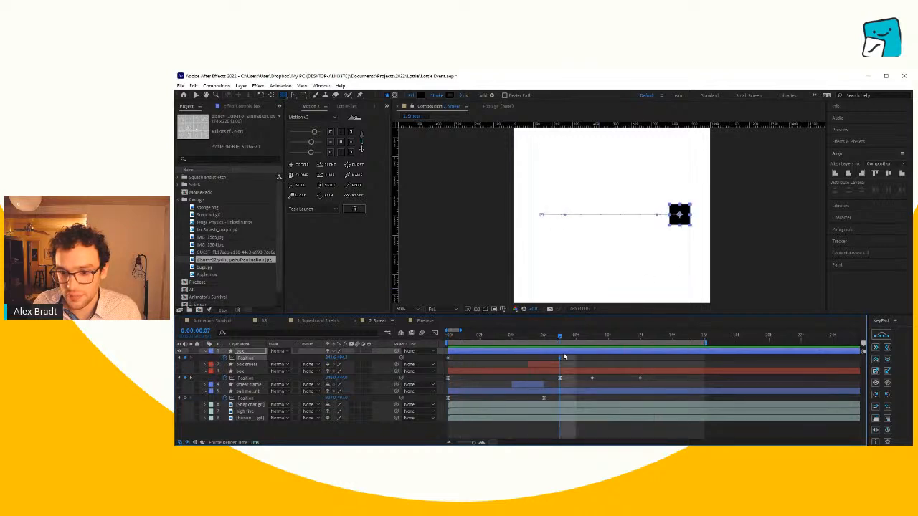
drag(566, 356, 435, 363)
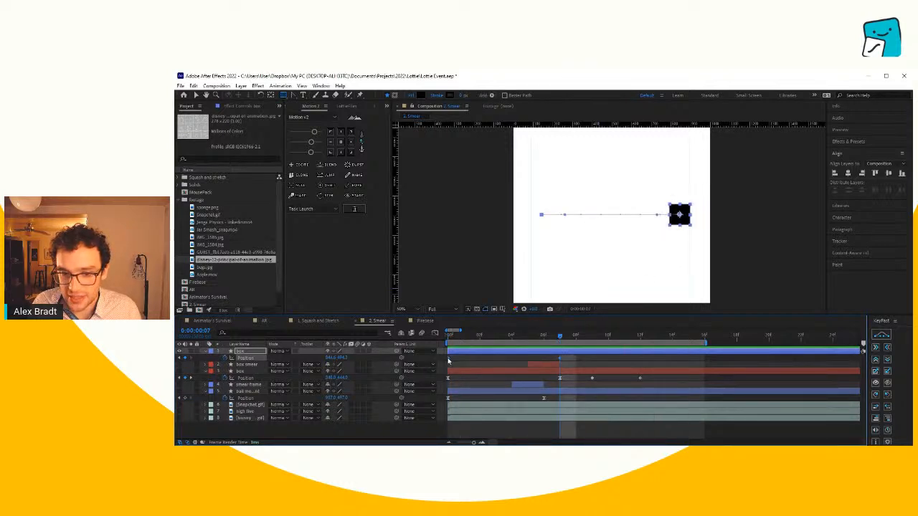
right_click(535, 347)
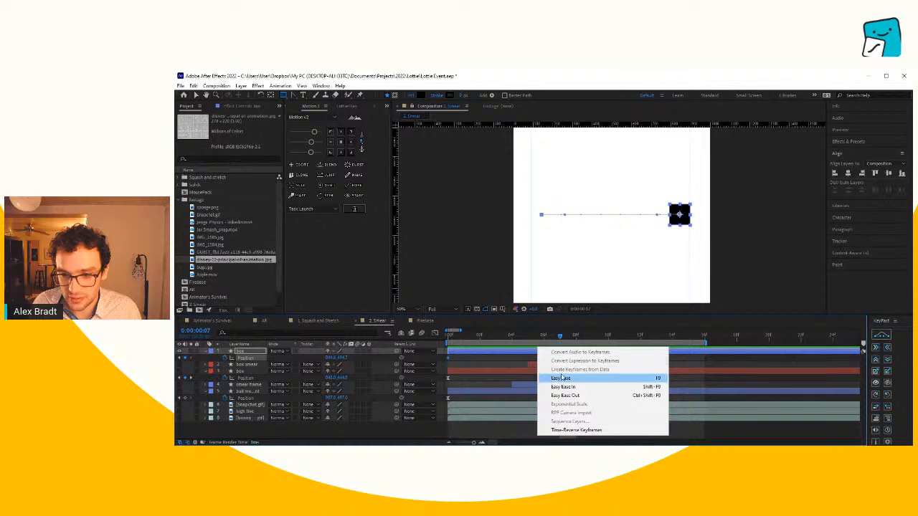
click(572, 367)
drag(574, 356, 442, 364)
- Reshape the box's Position speed graph so its peak comes sharply just before the last keyframe, and preview the motion
click(435, 335)
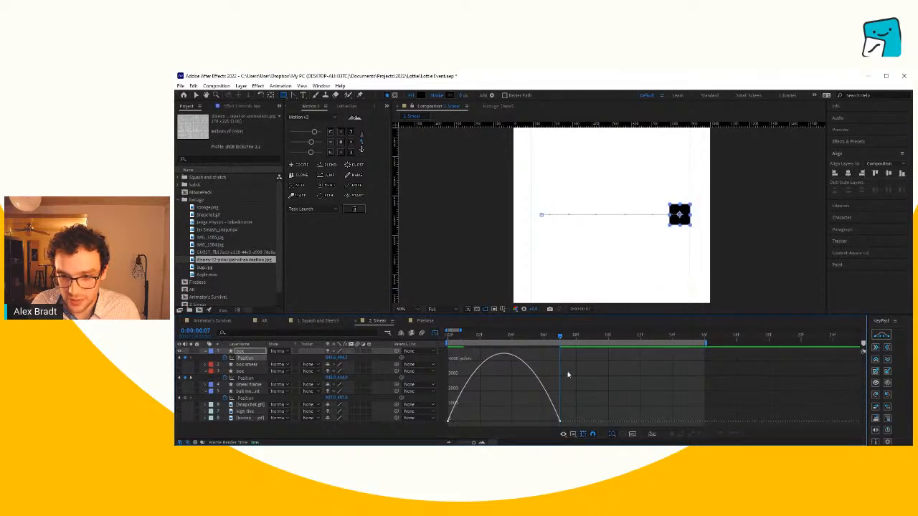
drag(568, 374, 507, 423)
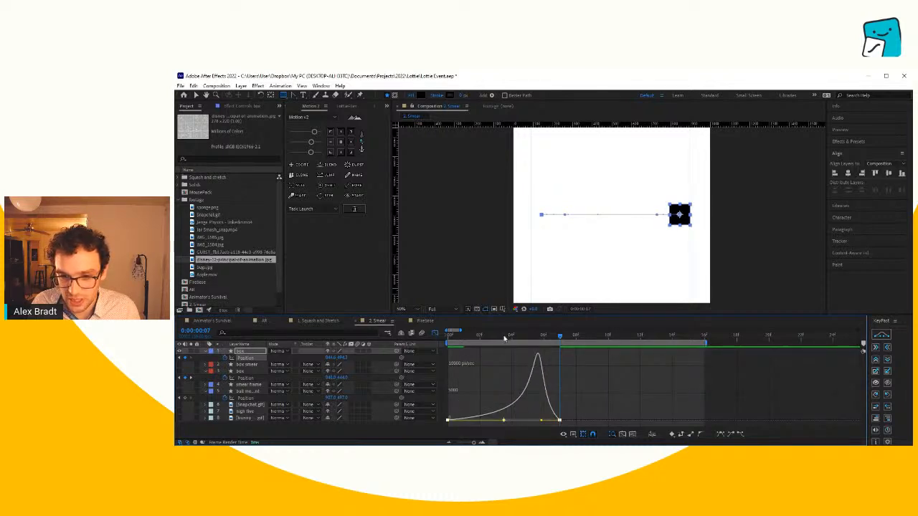
drag(505, 339, 436, 346)
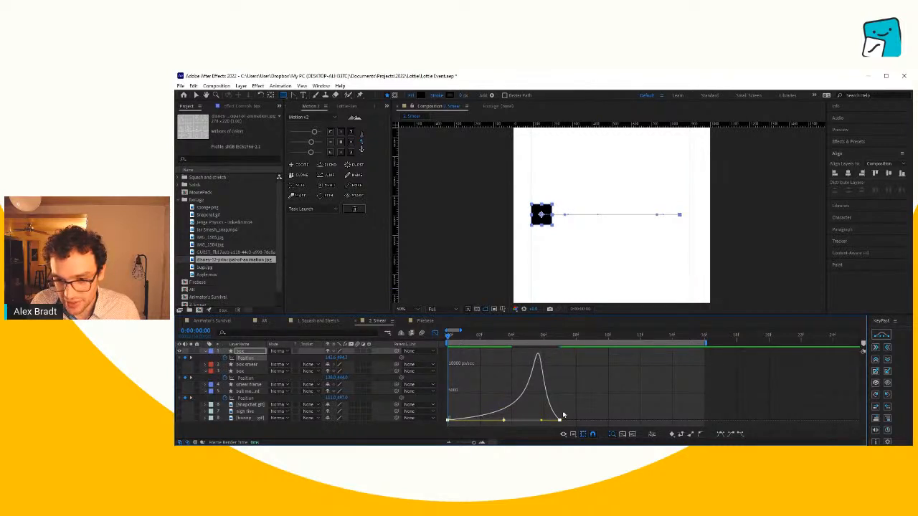
mouse_move(563, 414)
mouse_down()
mouse_move(540, 425)
mouse_move(553, 421)
mouse_up()
key(space)
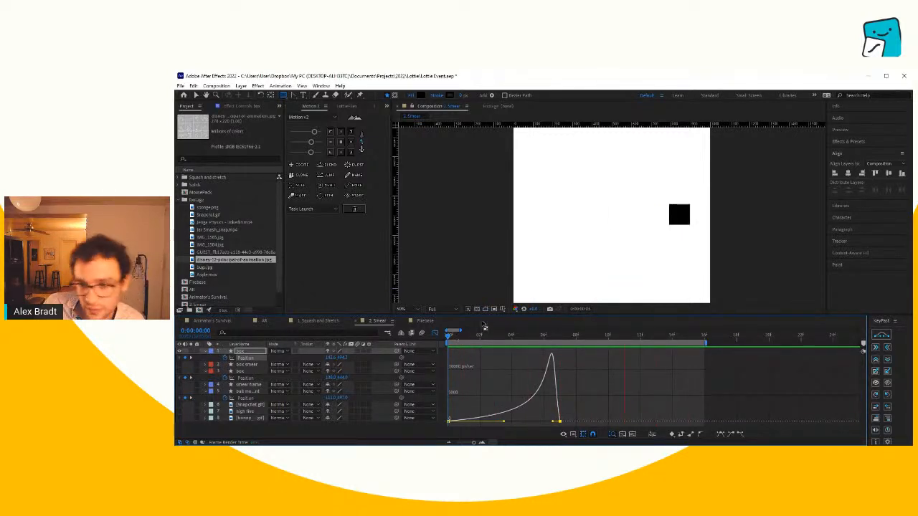
click(437, 337)
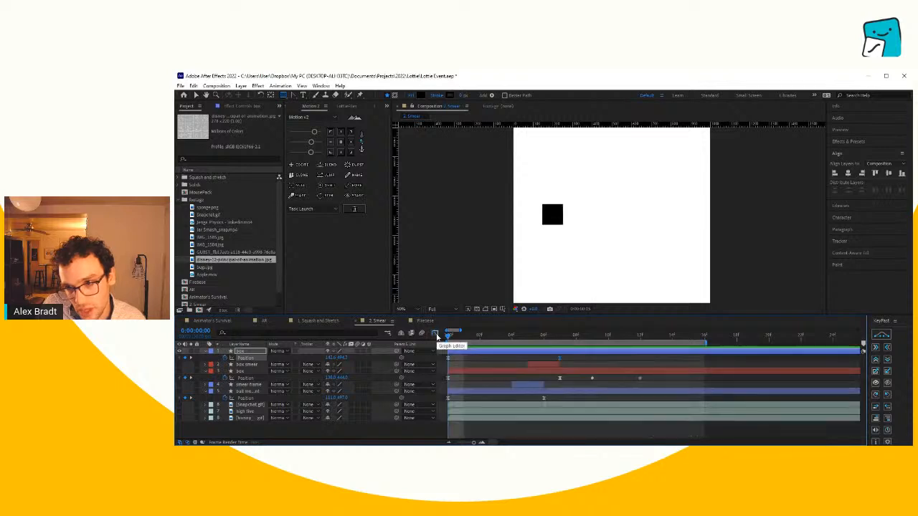
- Add a Position keyframe to the new box at 0:00:00:09 and nudge the box slightly right there
drag(481, 335, 512, 361)
key(alt+Tab)
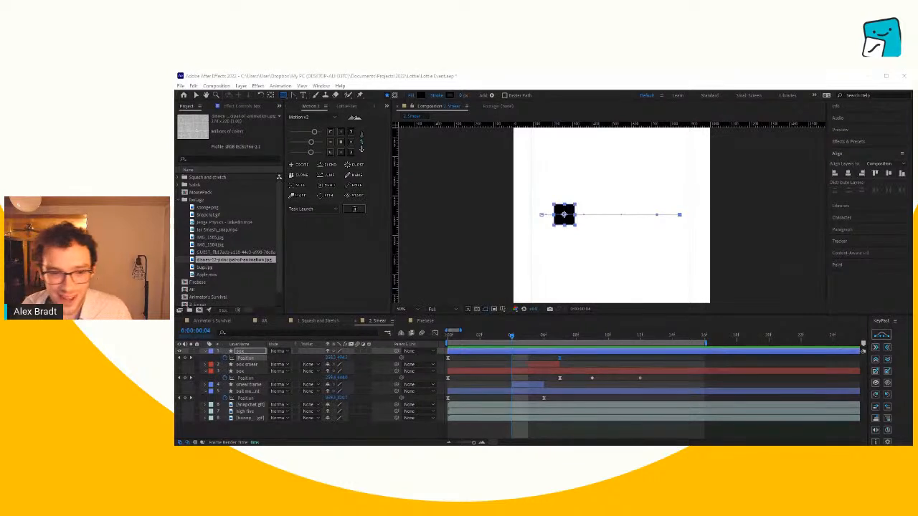
click(584, 429)
drag(512, 337, 592, 347)
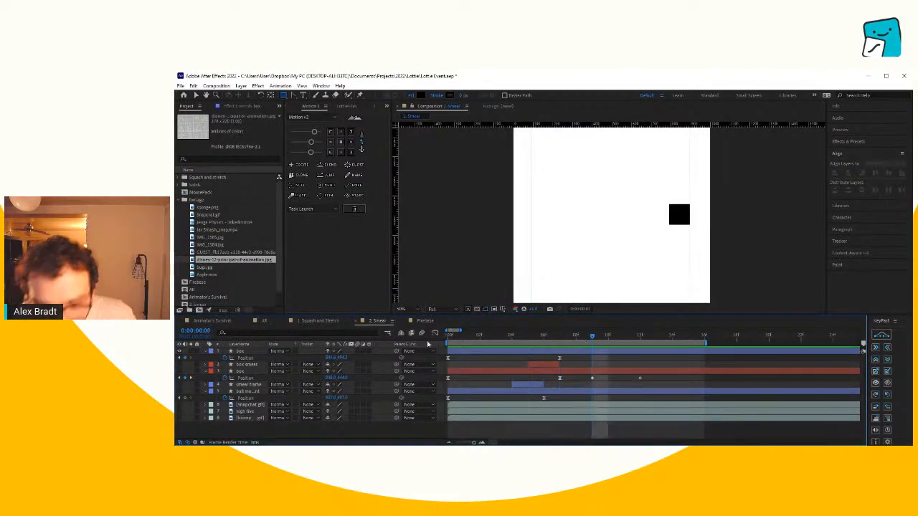
click(187, 360)
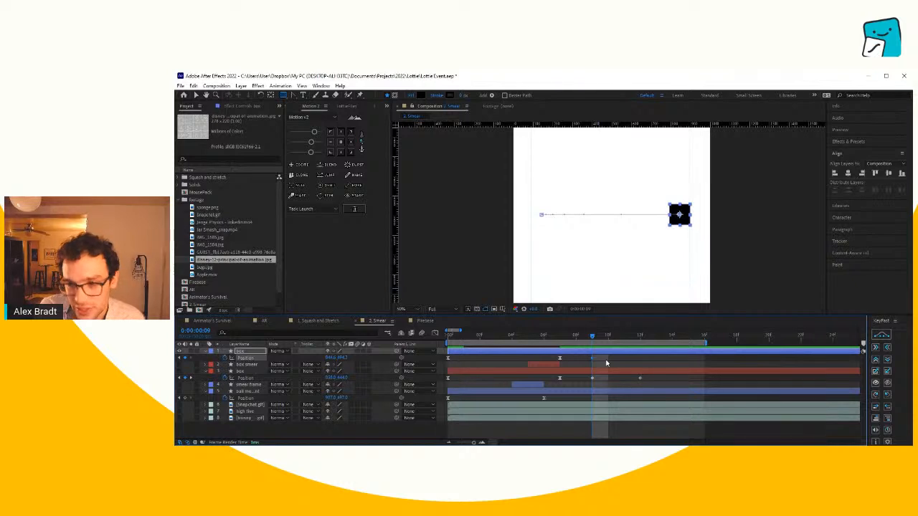
key(Right)
key(Right)
key(Right)
key(Right)
key(Right)
key(Right)
key(Right)
key(Right)
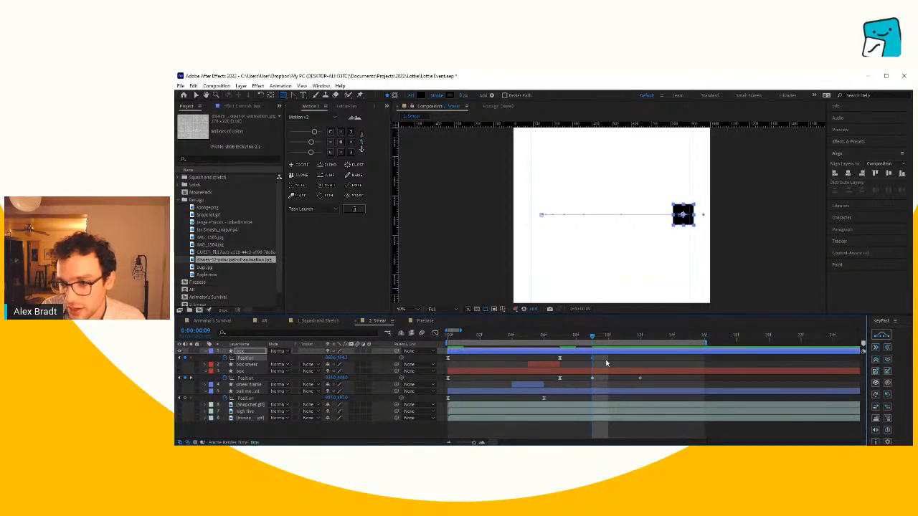
key(Right)
key(Right)
key(Right)
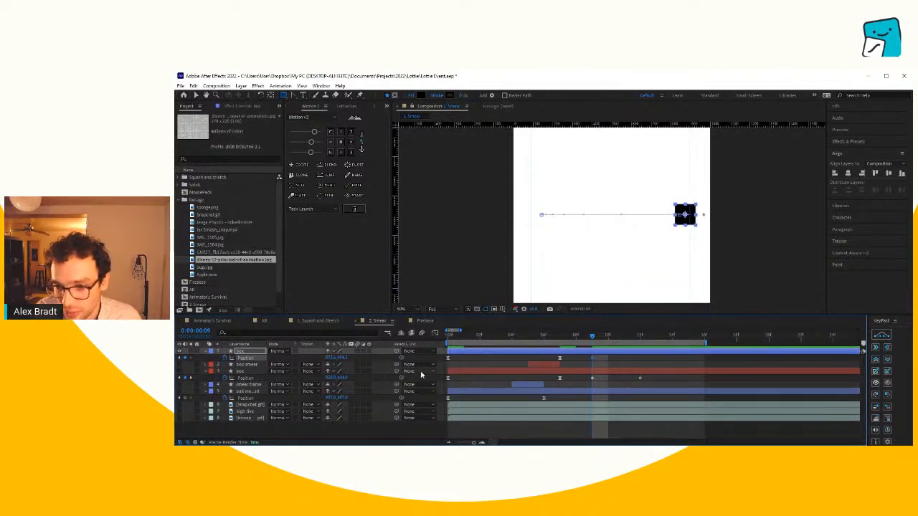
- At the 0:00:00:07 Position keyframe, nudge the box right past the right guide to create an overshoot
drag(592, 338, 558, 337)
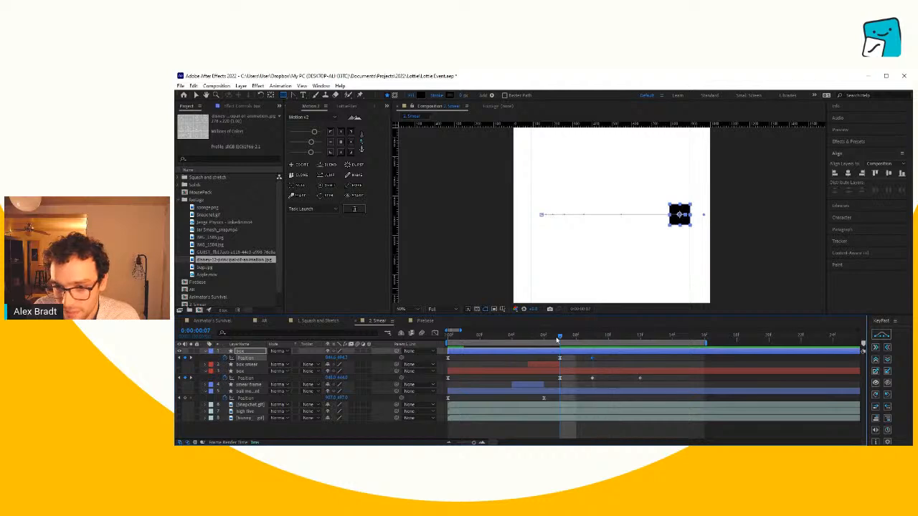
click(576, 361)
click(561, 359)
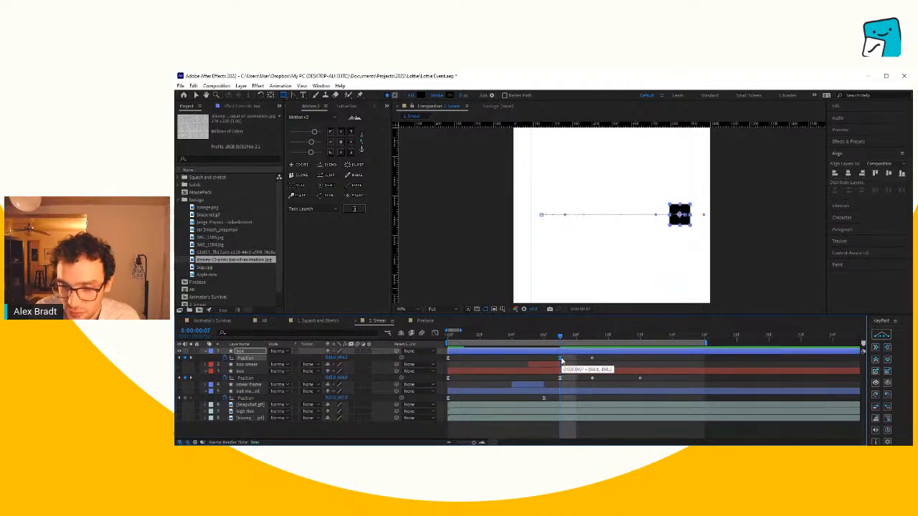
key(shift+Right)
key(shift+Right)
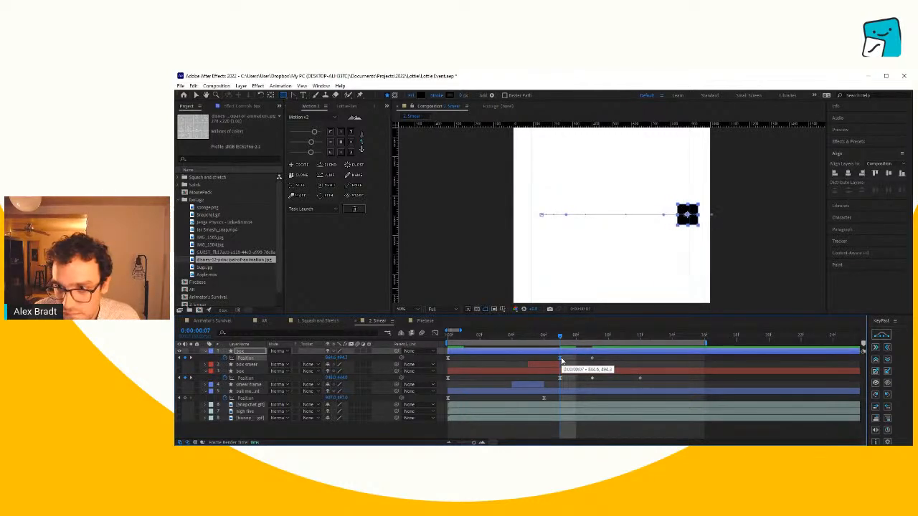
- At the 0:00:00:09 Position keyframe, nudge the box about 30 pixels back left toward the guide
click(591, 338)
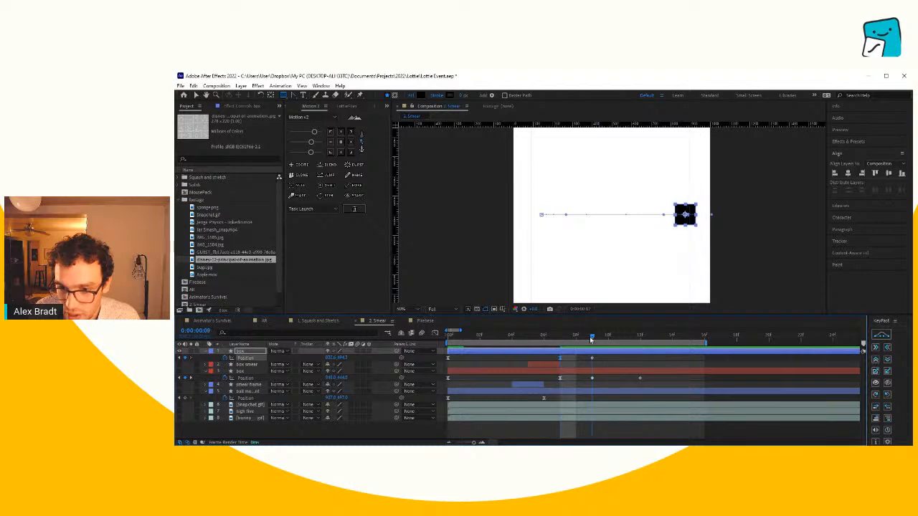
drag(601, 363, 586, 360)
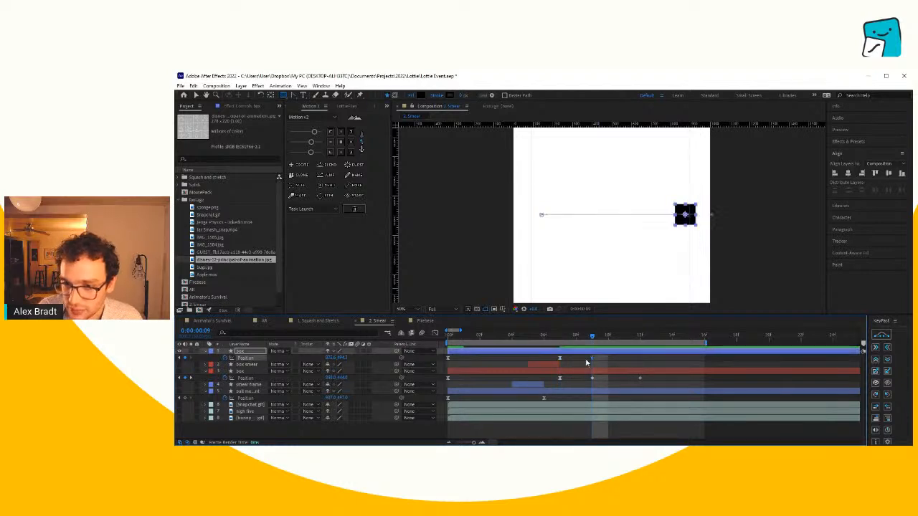
key(shift+Left)
key(shift+Left)
key(shift+Left)
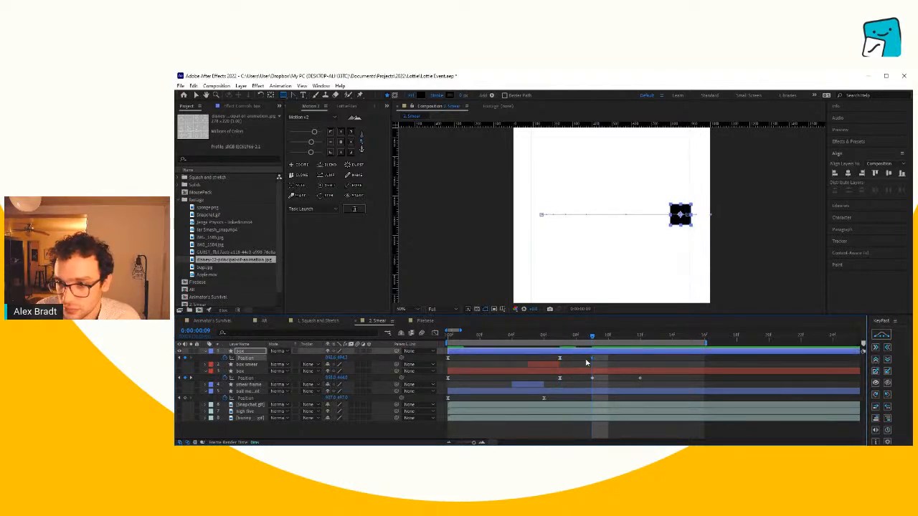
- Convert the overshoot keyframe's point at the far end of the box's motion path with the Convert Vertex tool
drag(587, 336, 512, 338)
scroll(768, 227, up, 1)
drag(768, 227, 624, 223)
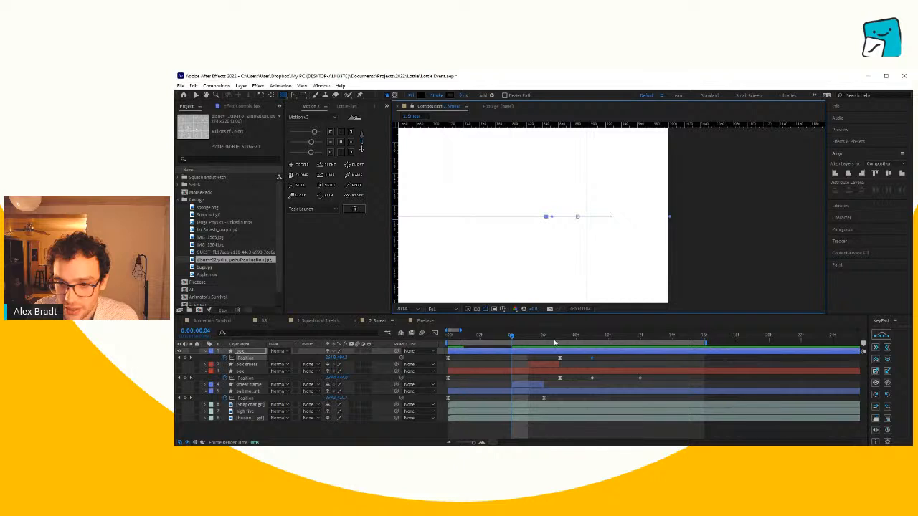
drag(554, 343, 528, 339)
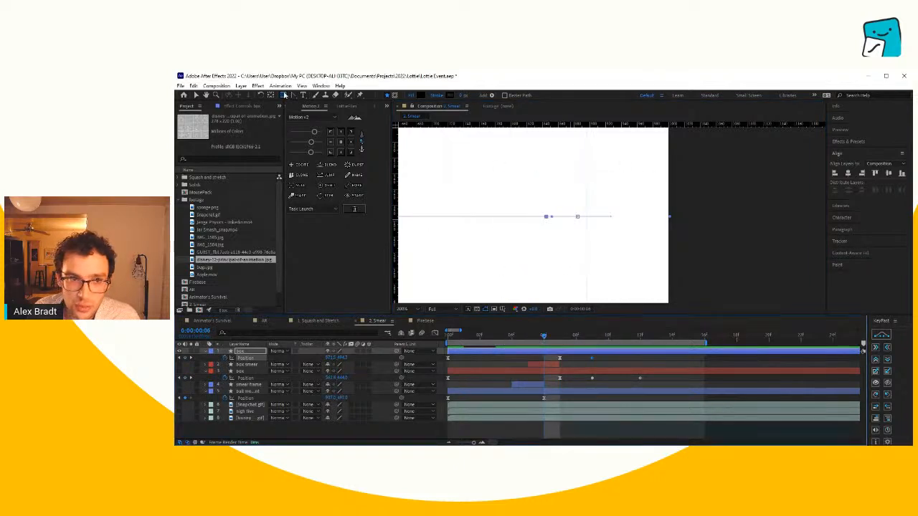
click(577, 217)
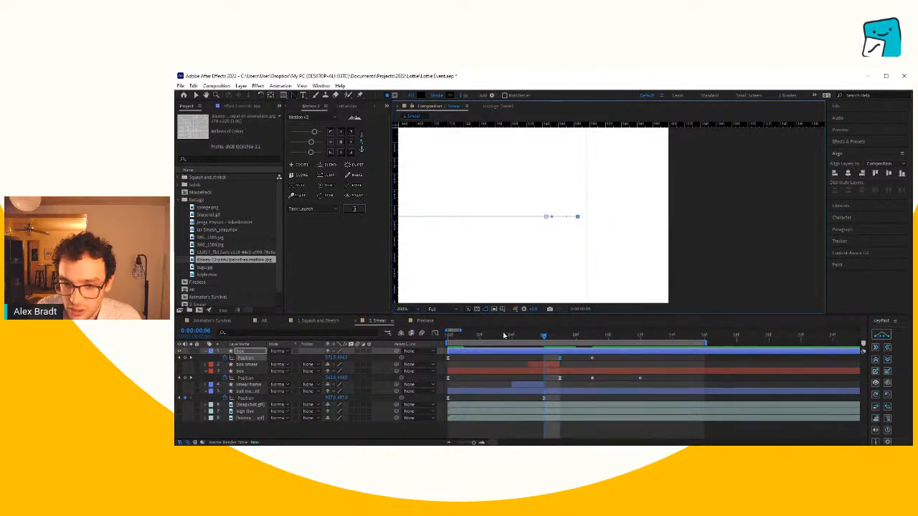
- Fit the whole composition in view, preview the box's eased slide and overshoot, and scrub to 0:00:00:05
click(407, 309)
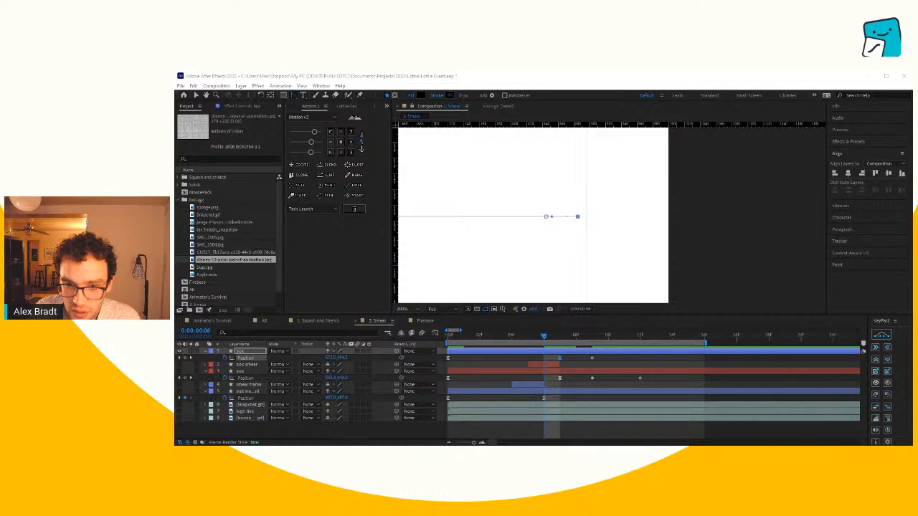
click(422, 318)
click(487, 354)
key(space)
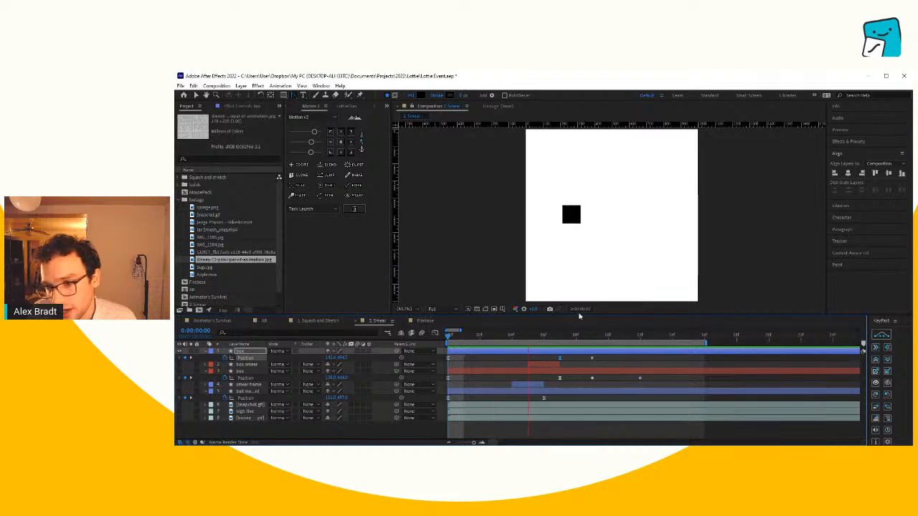
drag(562, 343, 531, 351)
click(638, 358)
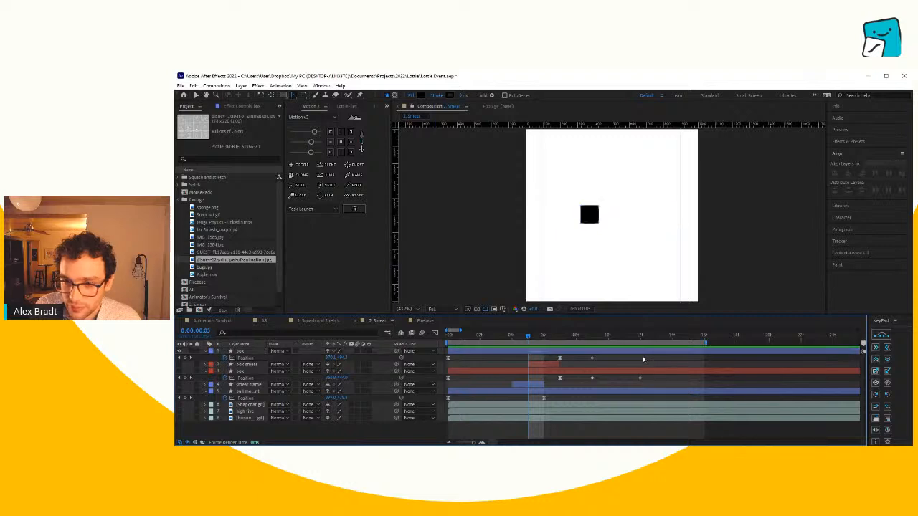
- At 0:00:00:06, draw a long black rectangle over the box's path as a new shape layer
drag(577, 340, 548, 343)
click(628, 219)
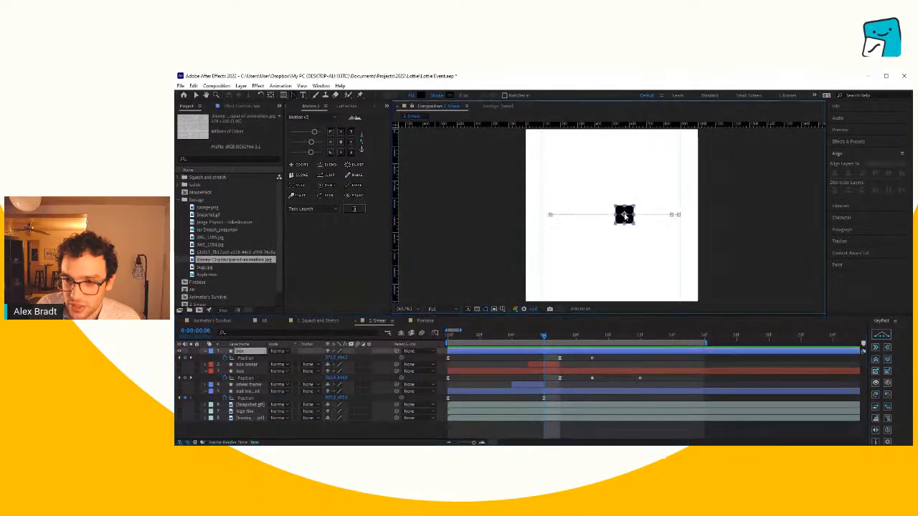
scroll(638, 215, up, 3)
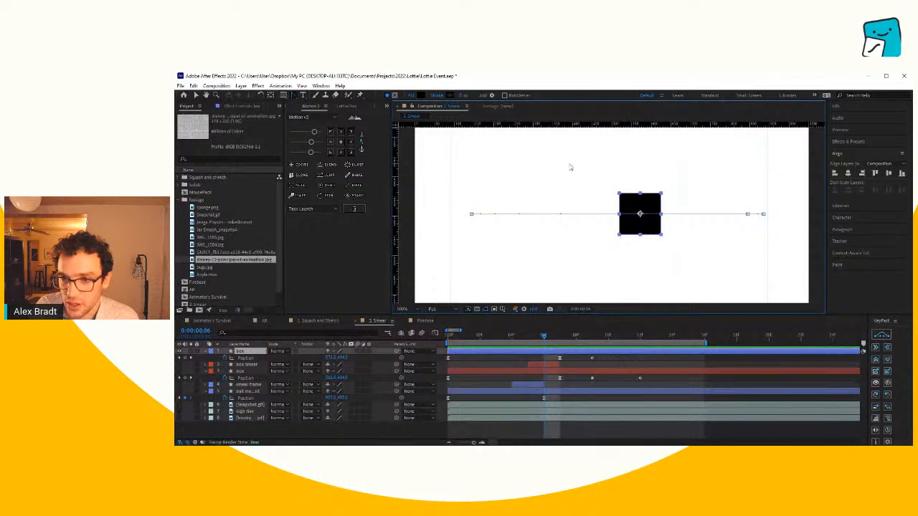
click(684, 361)
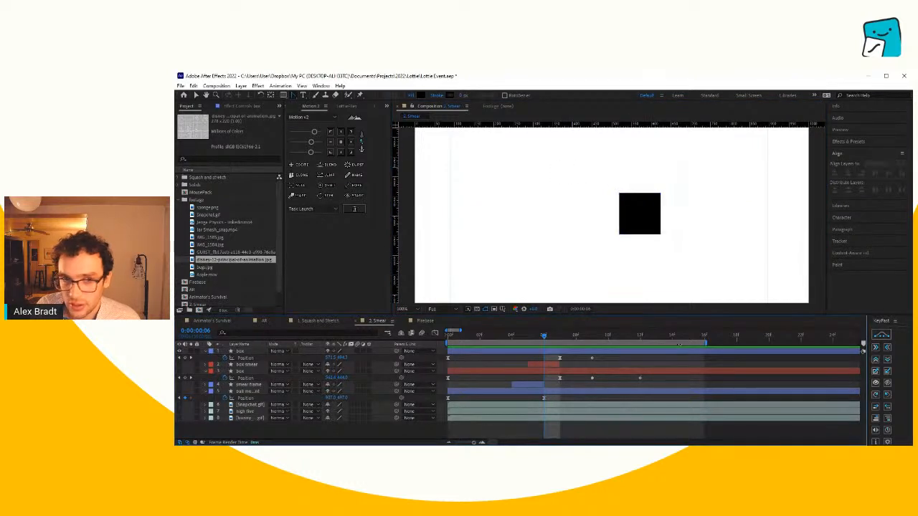
click(287, 96)
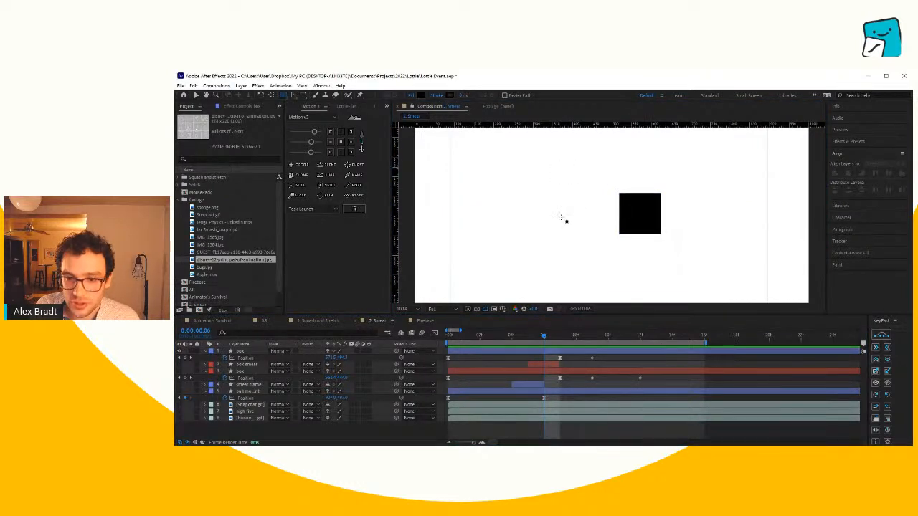
mouse_move(500, 238)
mouse_down()
mouse_move(696, 198)
mouse_move(678, 203)
mouse_up()
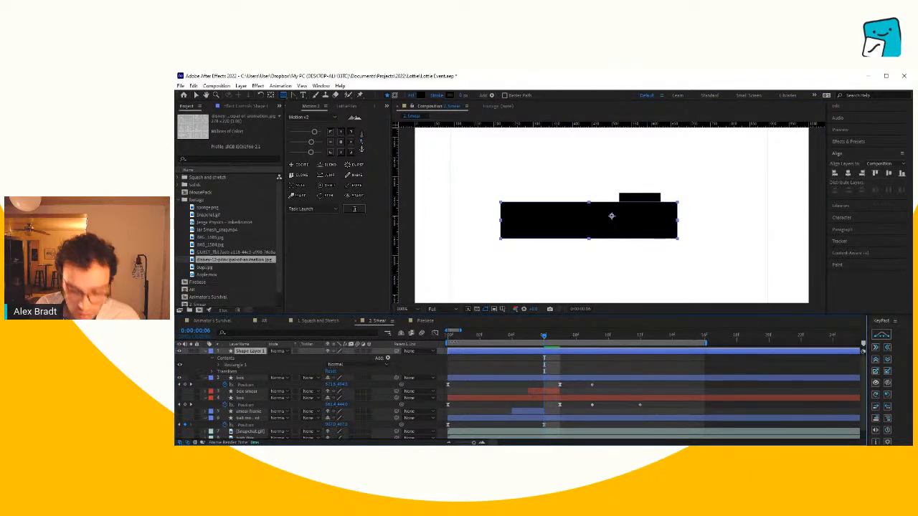
- Lower the new rectangle layer's opacity to about half so the box can be seen through it
key(t)
drag(330, 358, 311, 358)
key(v)
- Resize the rectangle to the box's height and align its right end with the box at 0:00:00:07
drag(545, 335, 600, 345)
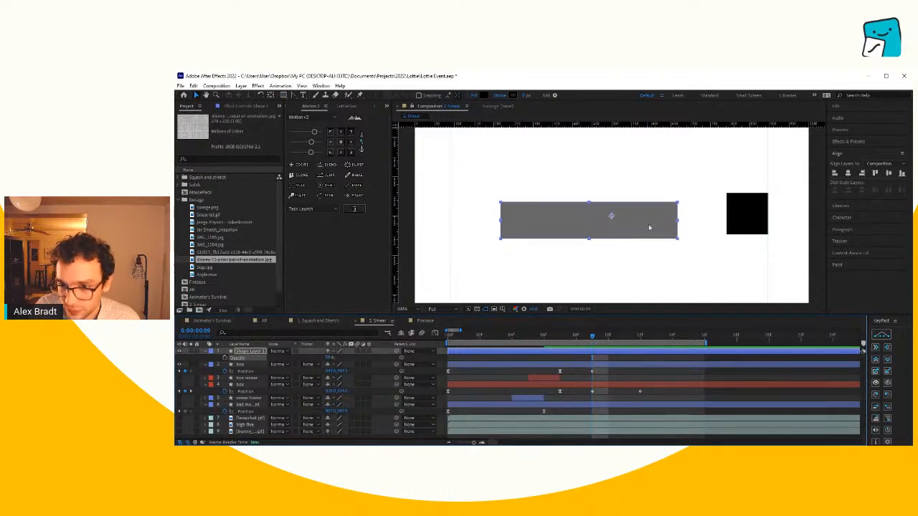
drag(652, 224, 721, 217)
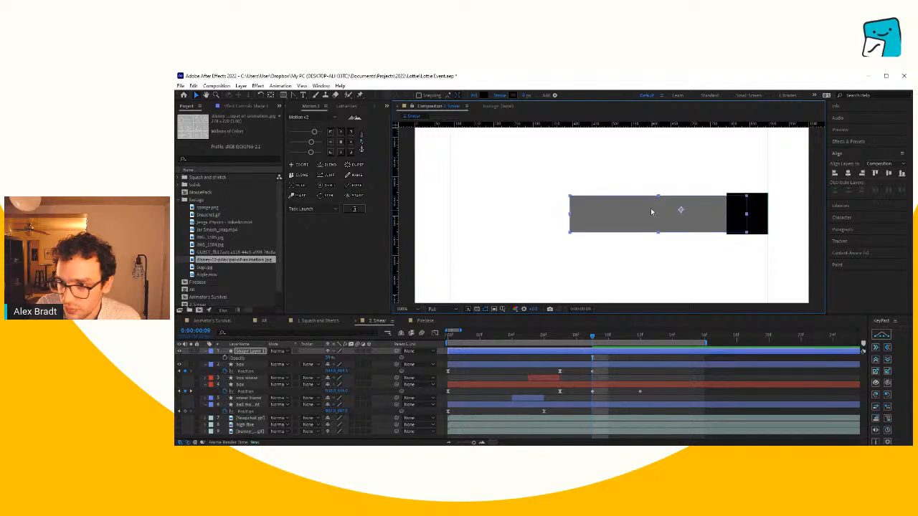
drag(661, 199, 653, 196)
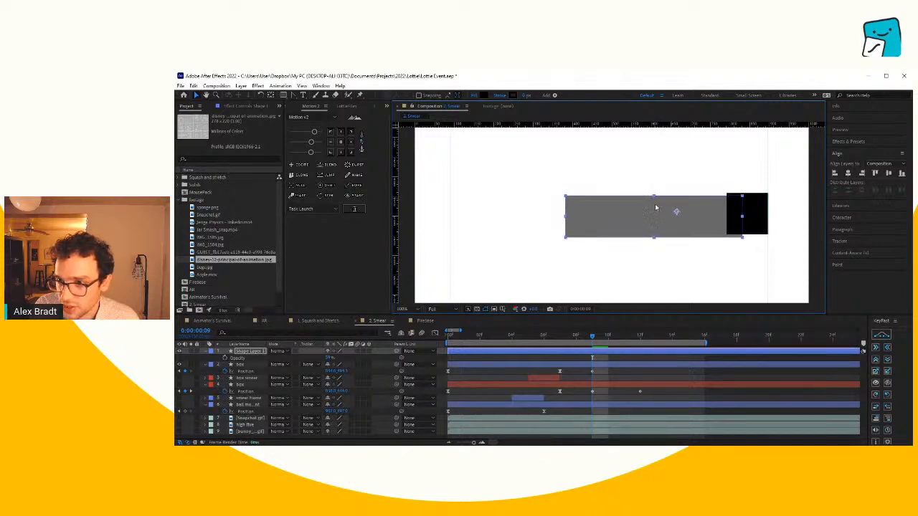
drag(707, 208, 704, 211)
mouse_move(588, 339)
mouse_down()
mouse_move(558, 345)
mouse_move(601, 350)
mouse_up()
drag(474, 349, 563, 353)
drag(717, 211, 765, 213)
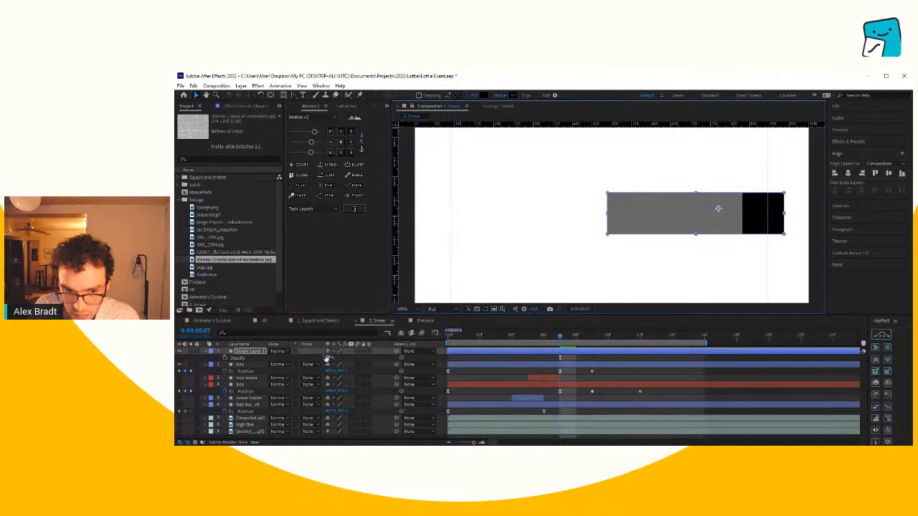
- Restore the smear rectangle's opacity to 100% and trim its layer to only frames 0:00:00:06 and 0:00:00:07
key(t)
key(t)
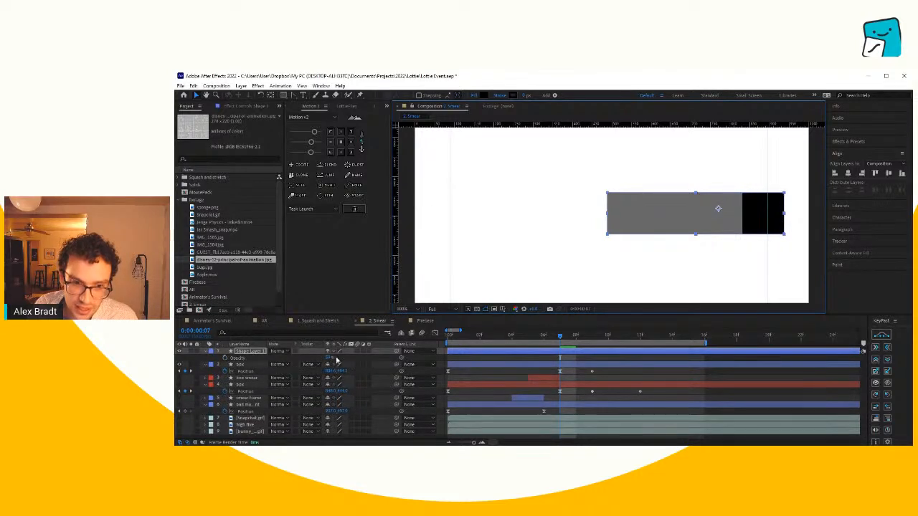
drag(331, 357, 370, 360)
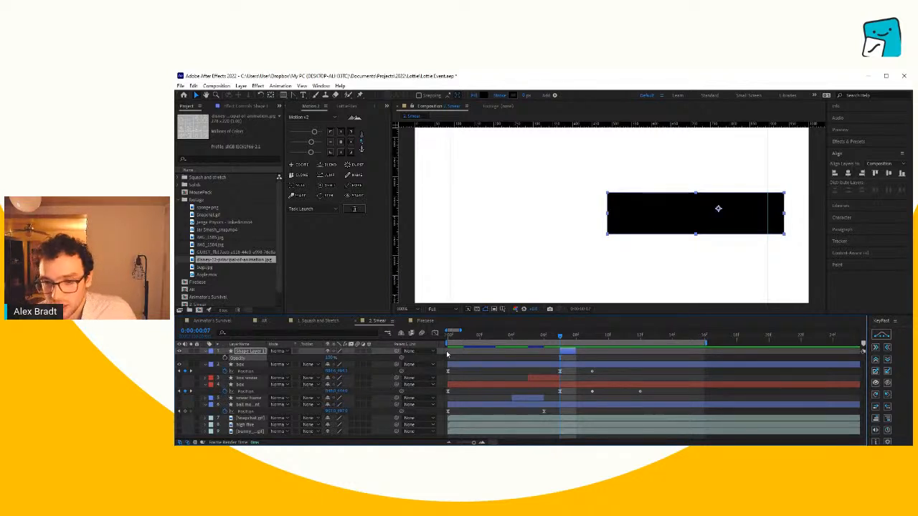
drag(560, 351, 555, 351)
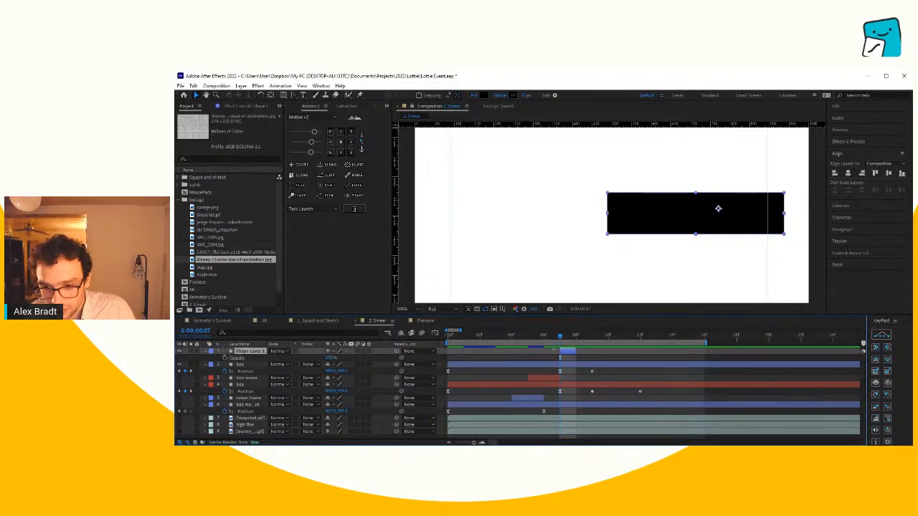
key(alt+bracketleft)
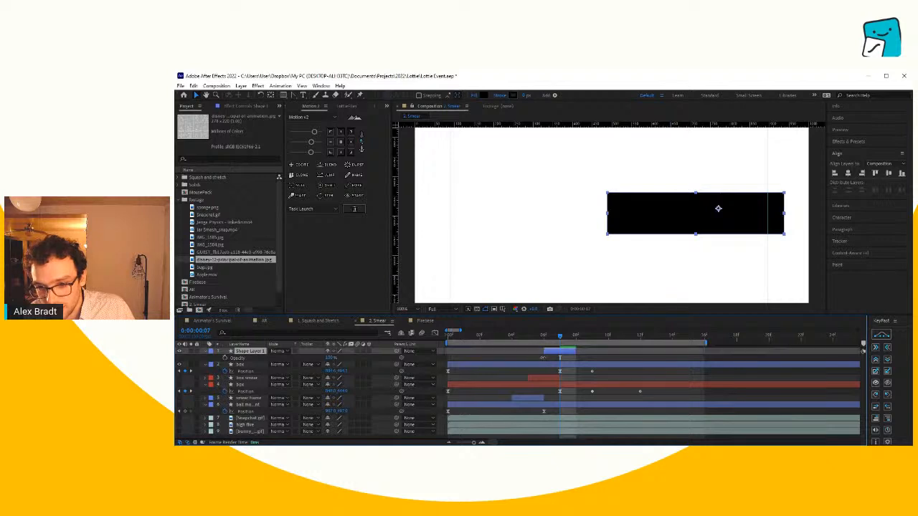
- Preview the sliding box with its smear frame from the start and scrub back to 0:00:00:05
drag(567, 339, 426, 341)
key(space)
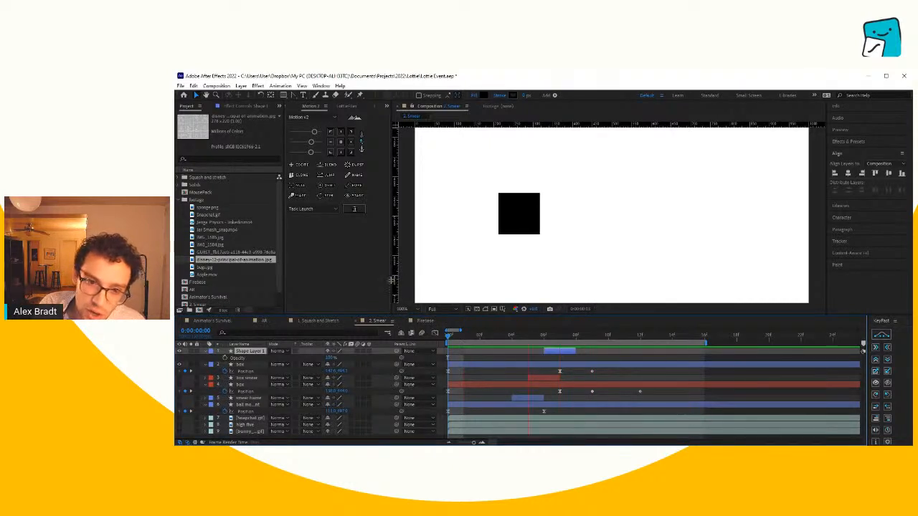
drag(392, 283, 377, 288)
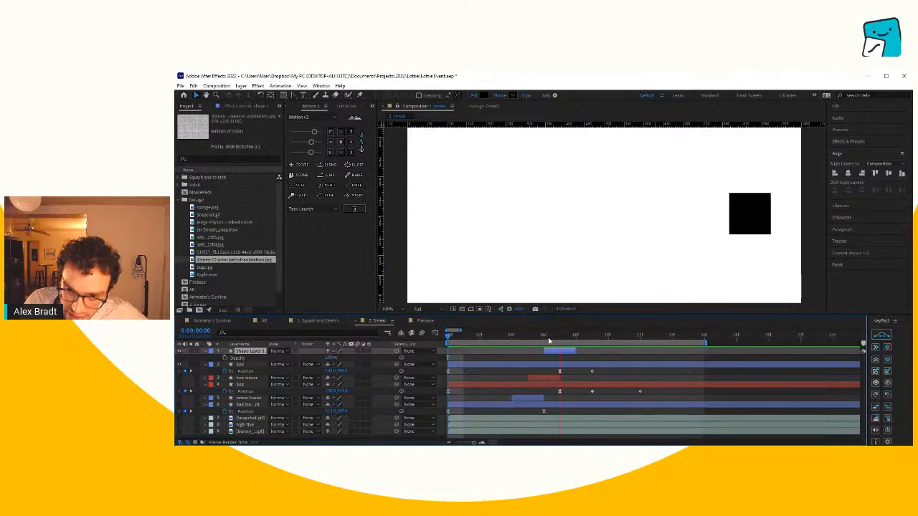
mouse_move(549, 341)
mouse_down()
mouse_move(559, 342)
mouse_move(527, 343)
mouse_move(589, 333)
mouse_move(532, 343)
mouse_up()
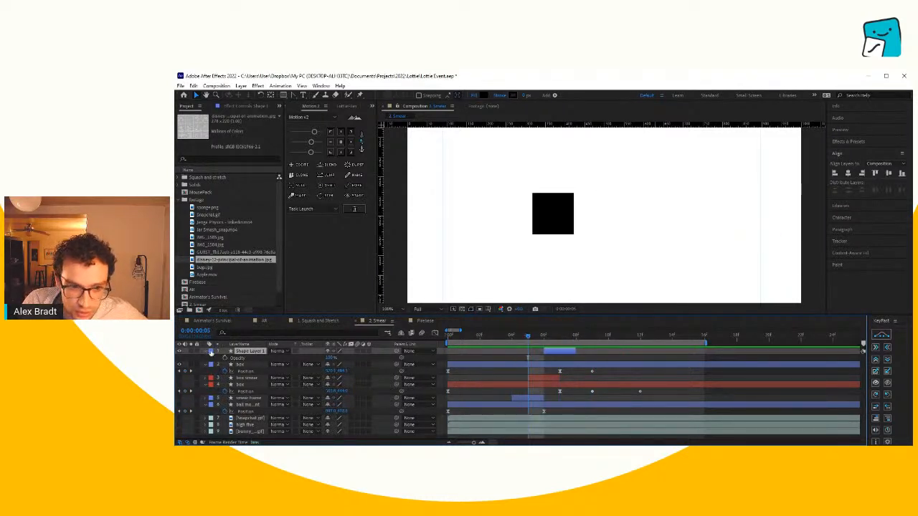
- Render the 2. Smear composition in the LottieFiles extension
click(348, 107)
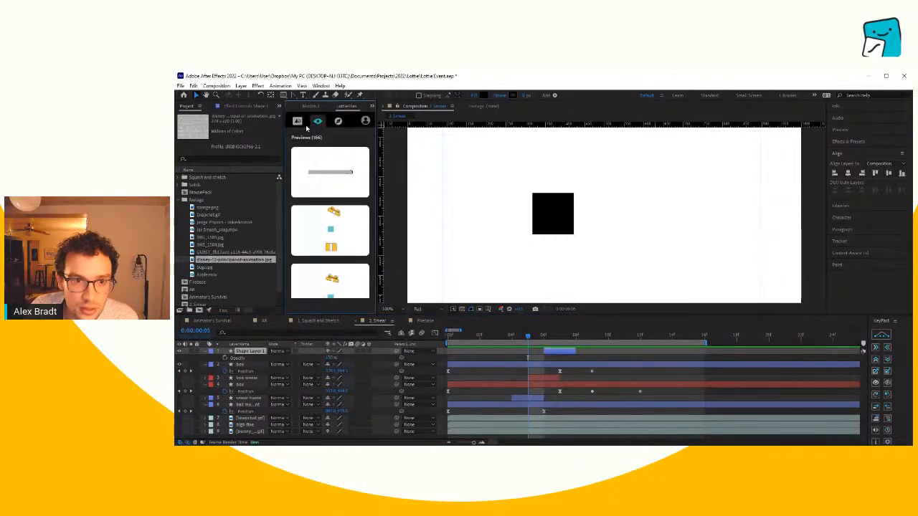
click(297, 122)
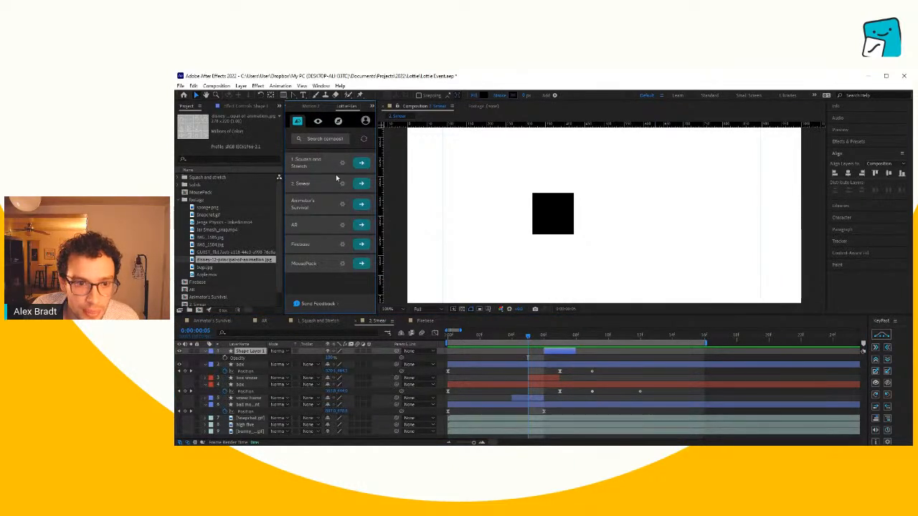
click(368, 185)
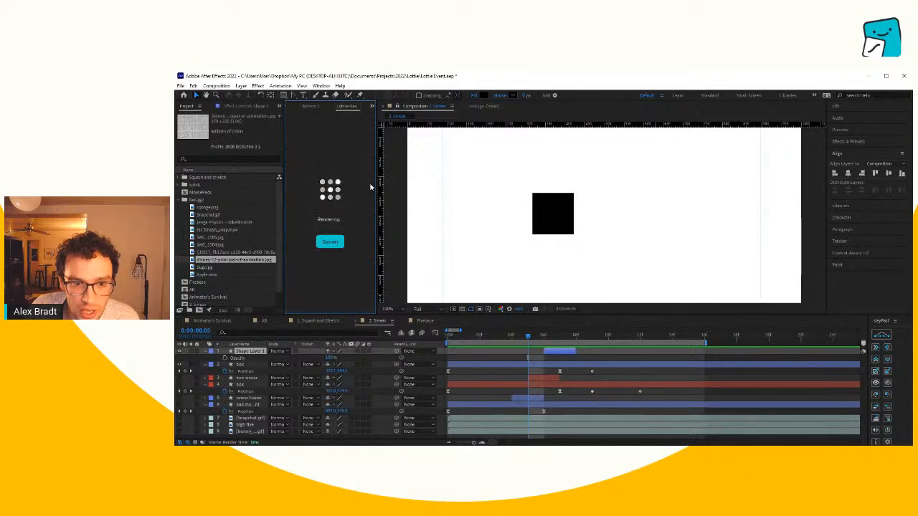
mouse_move(376, 155)
mouse_down()
mouse_move(422, 154)
mouse_move(377, 154)
mouse_up()
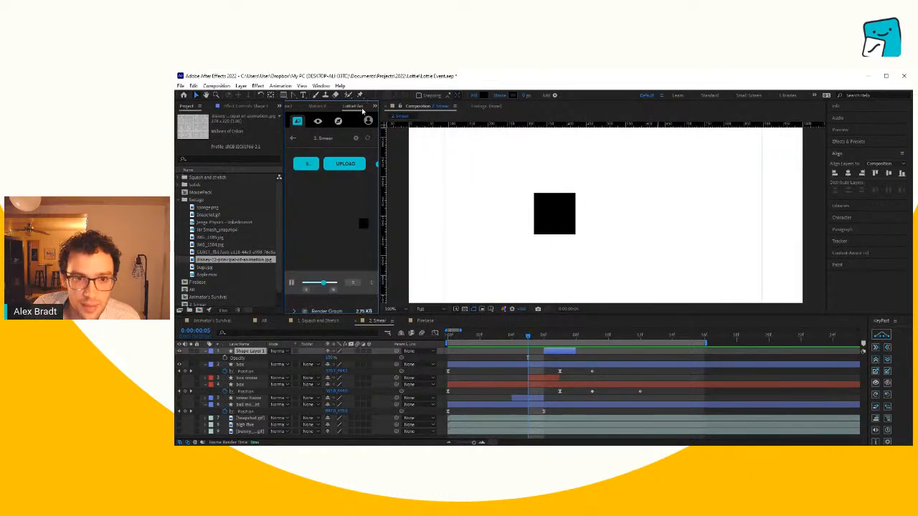
- Show the list of installed extensions that includes LottieFiles, and close it again
click(321, 86)
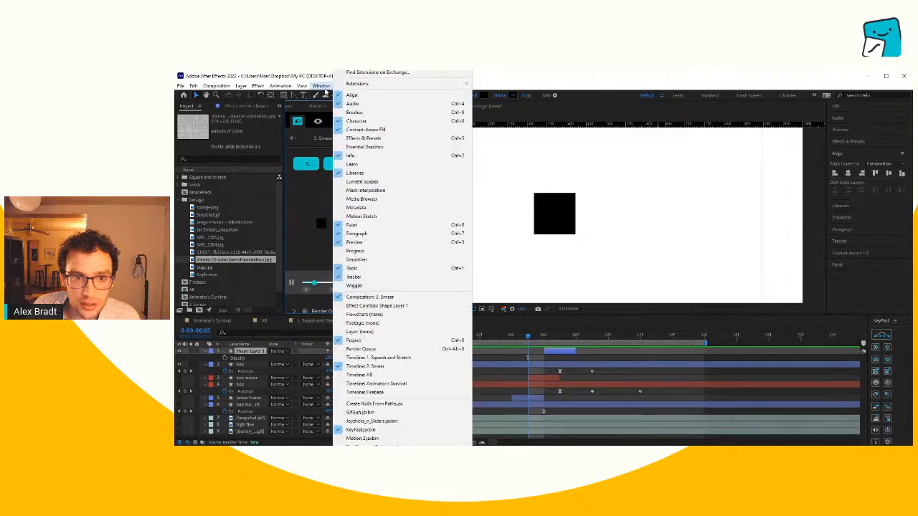
mouse_move(366, 83)
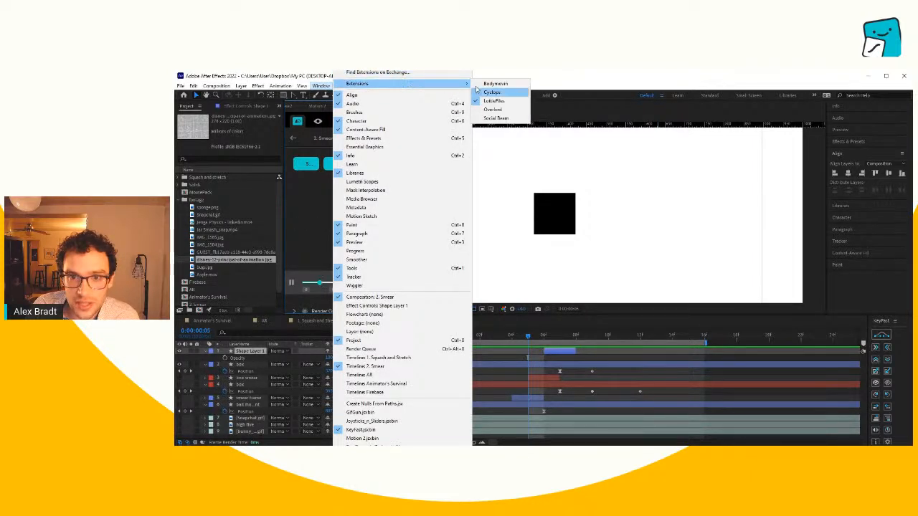
click(298, 205)
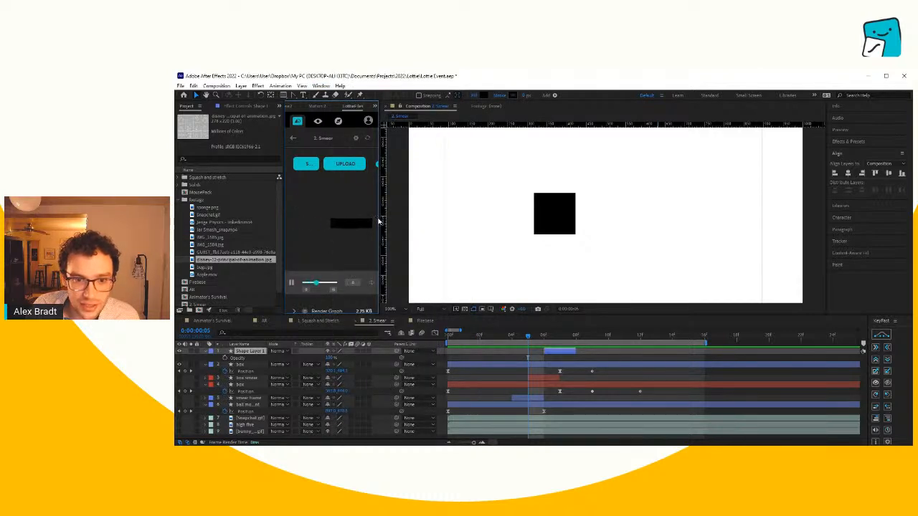
- Widen the LottieFiles panel, upload the rendered 2. Smear animation, and open it on the web
drag(380, 216, 400, 215)
click(359, 169)
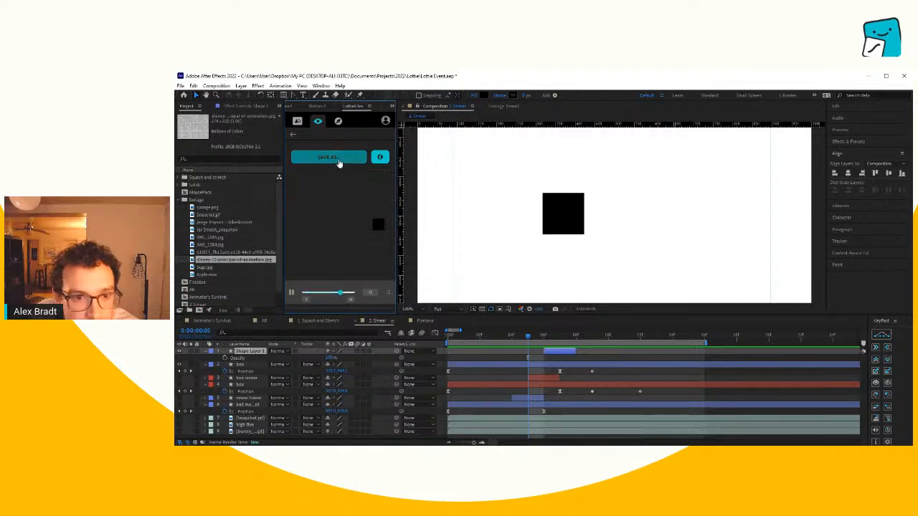
click(380, 159)
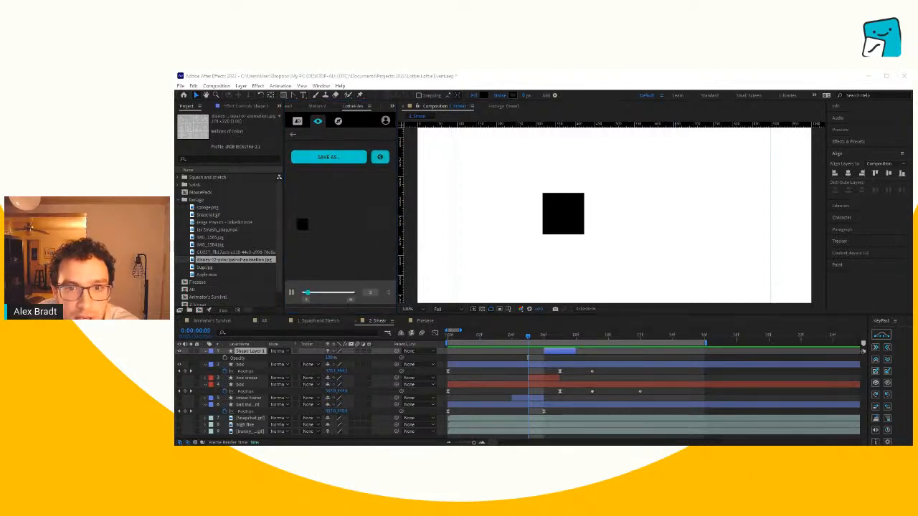